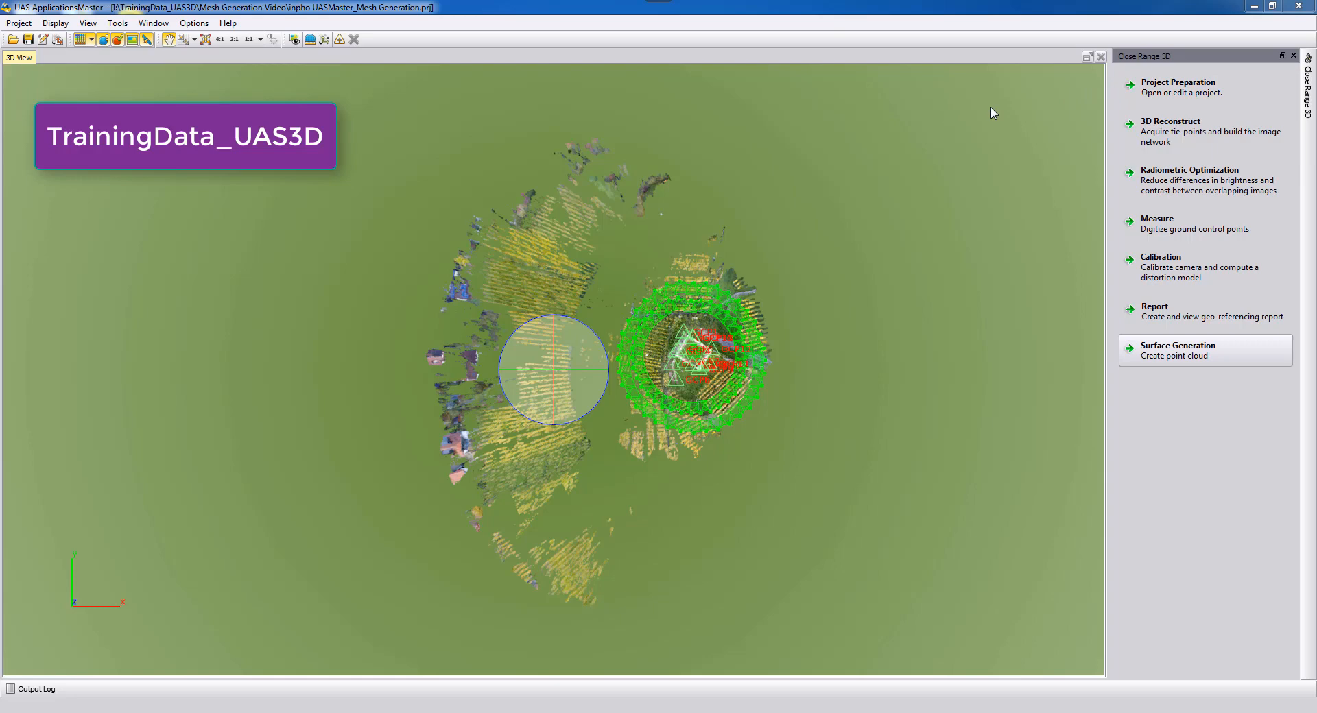
- Examine the two camera circles, the ground control points and the sparse point cloud in the 3D view from above and from the side
drag(757, 285, 621, 218)
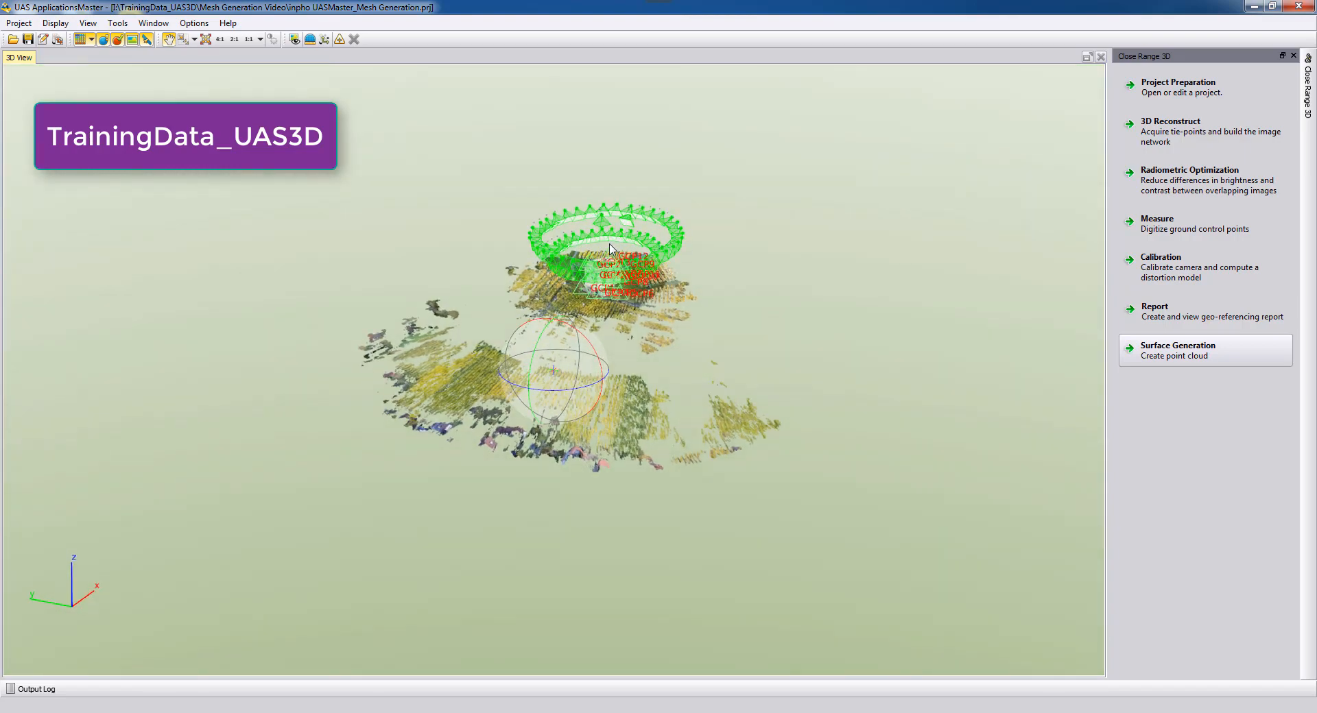
scroll(608, 244, up, 3)
drag(598, 278, 710, 230)
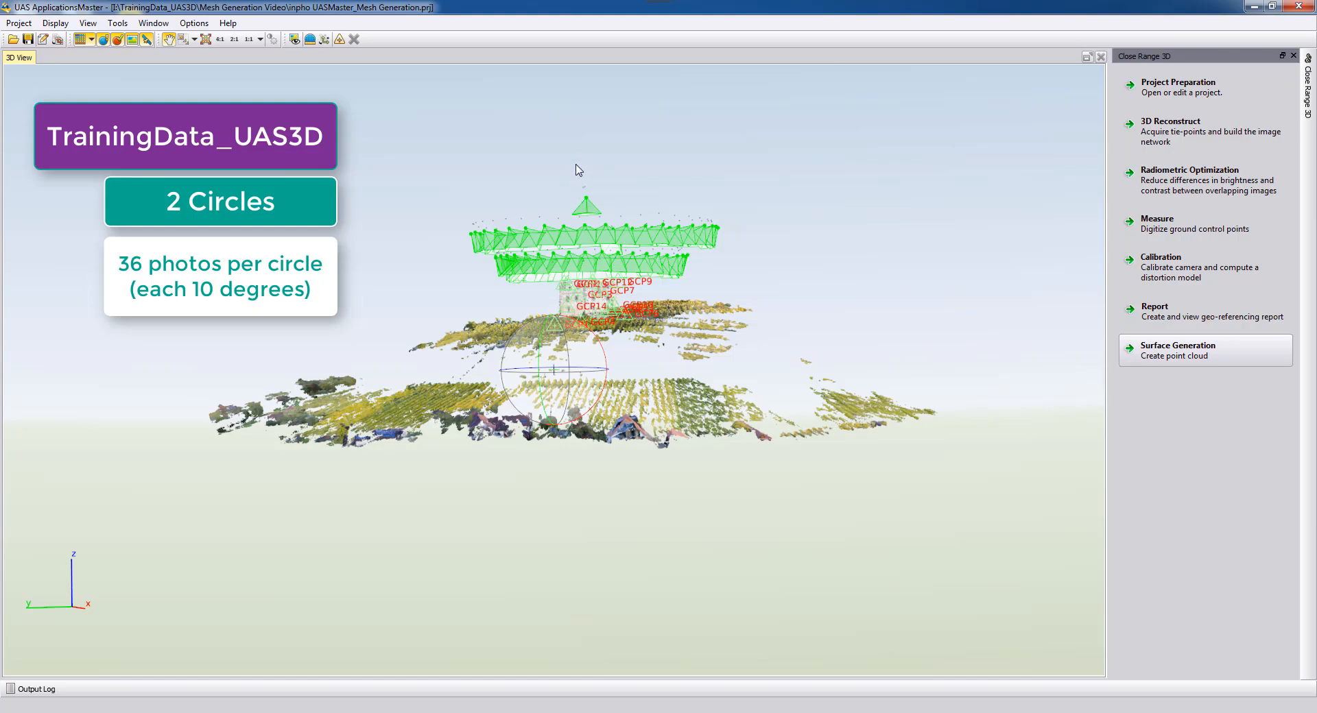
drag(576, 165, 546, 401)
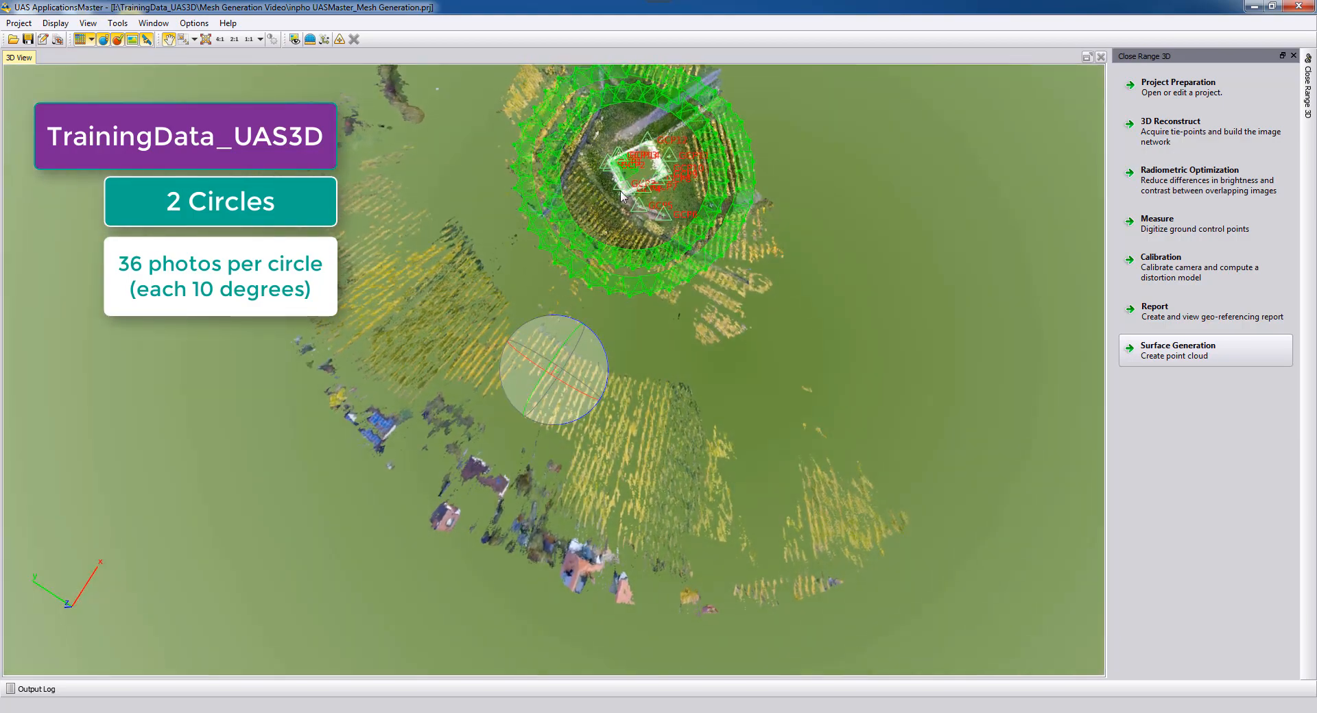
scroll(631, 165, up, 5)
middle_drag(664, 134, 626, 287)
drag(626, 287, 500, 78)
middle_drag(501, 78, 506, 304)
drag(506, 304, 504, 141)
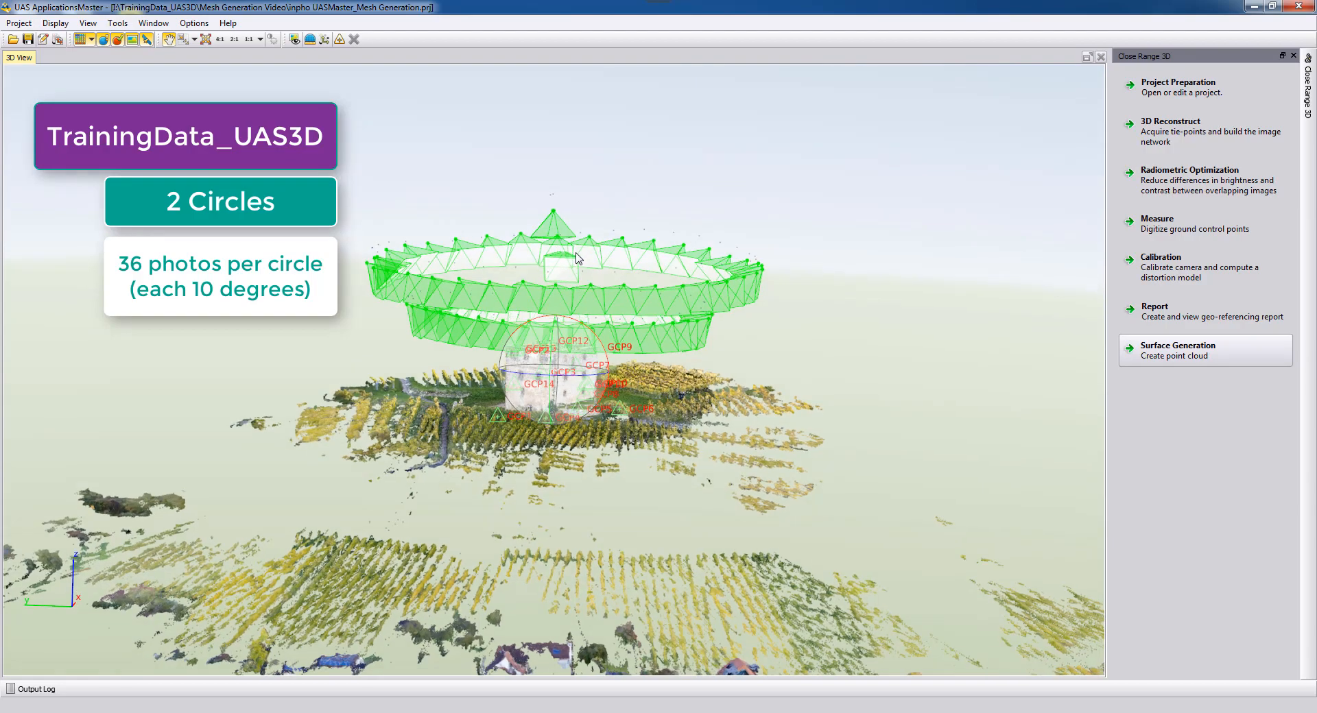
drag(576, 220, 553, 349)
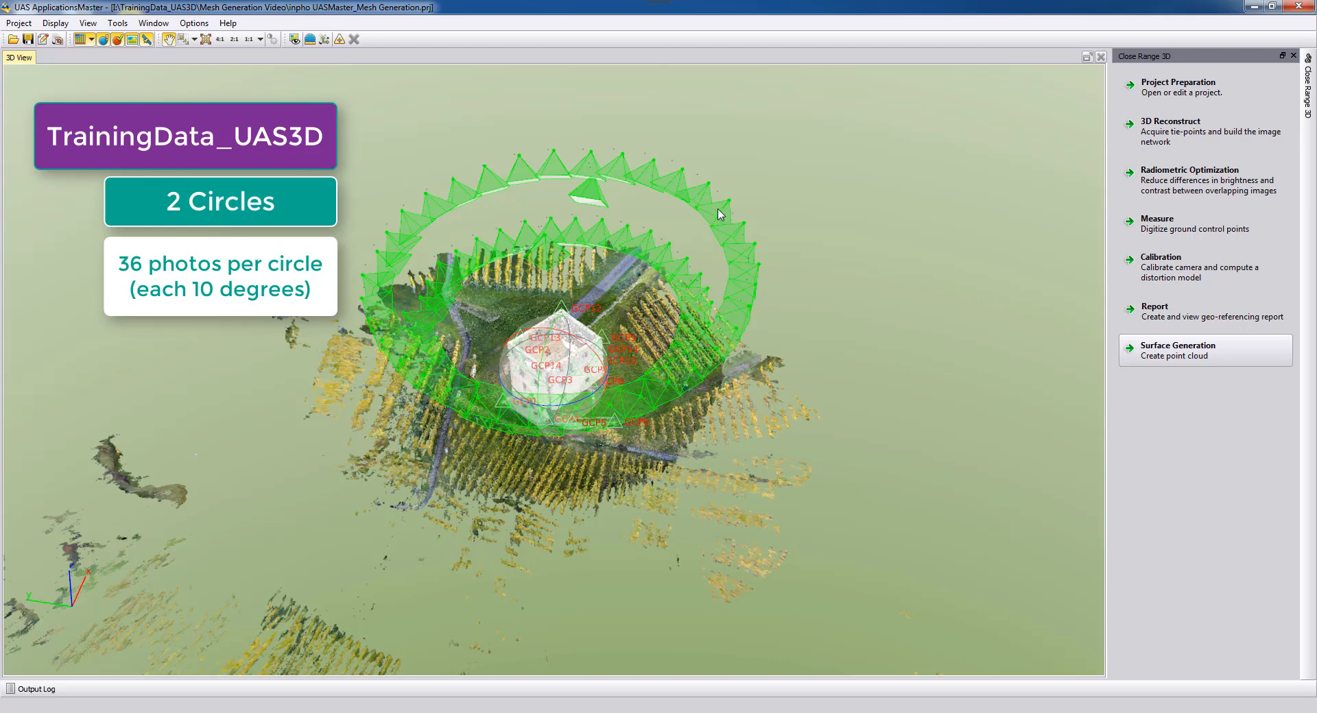
drag(578, 264, 591, 164)
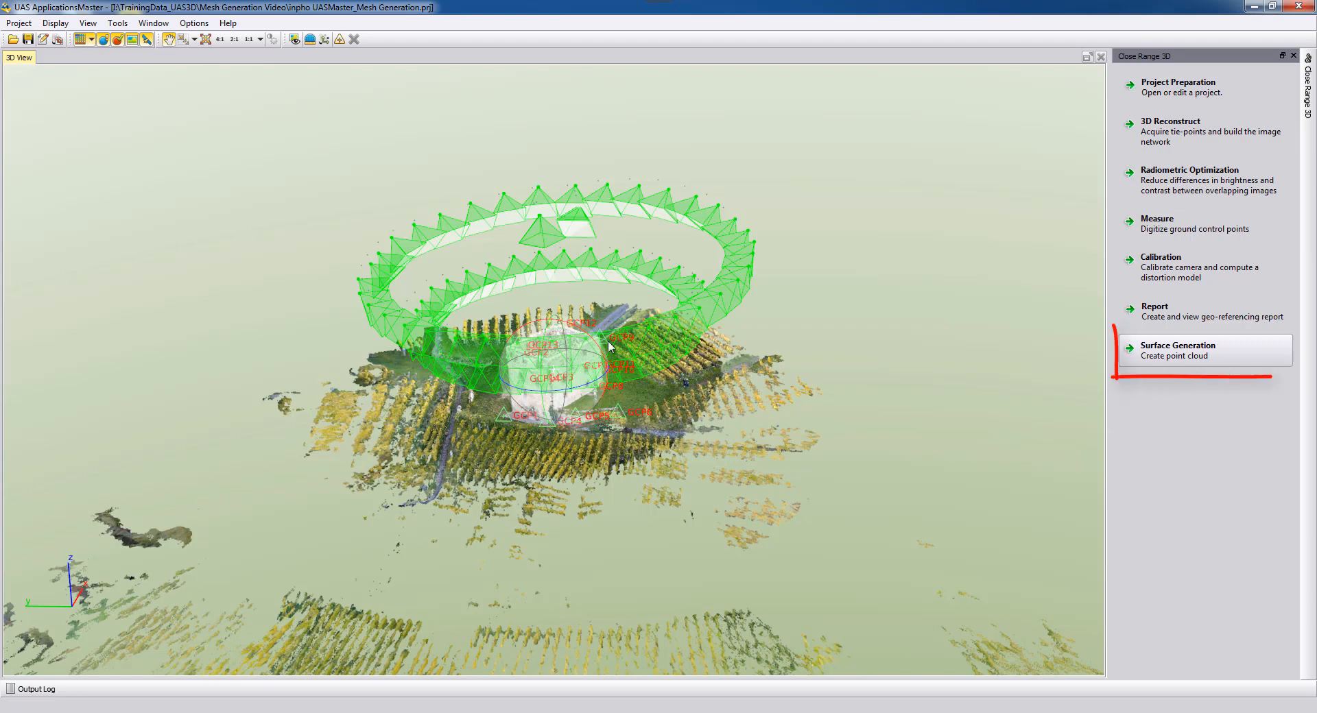
click(1192, 353)
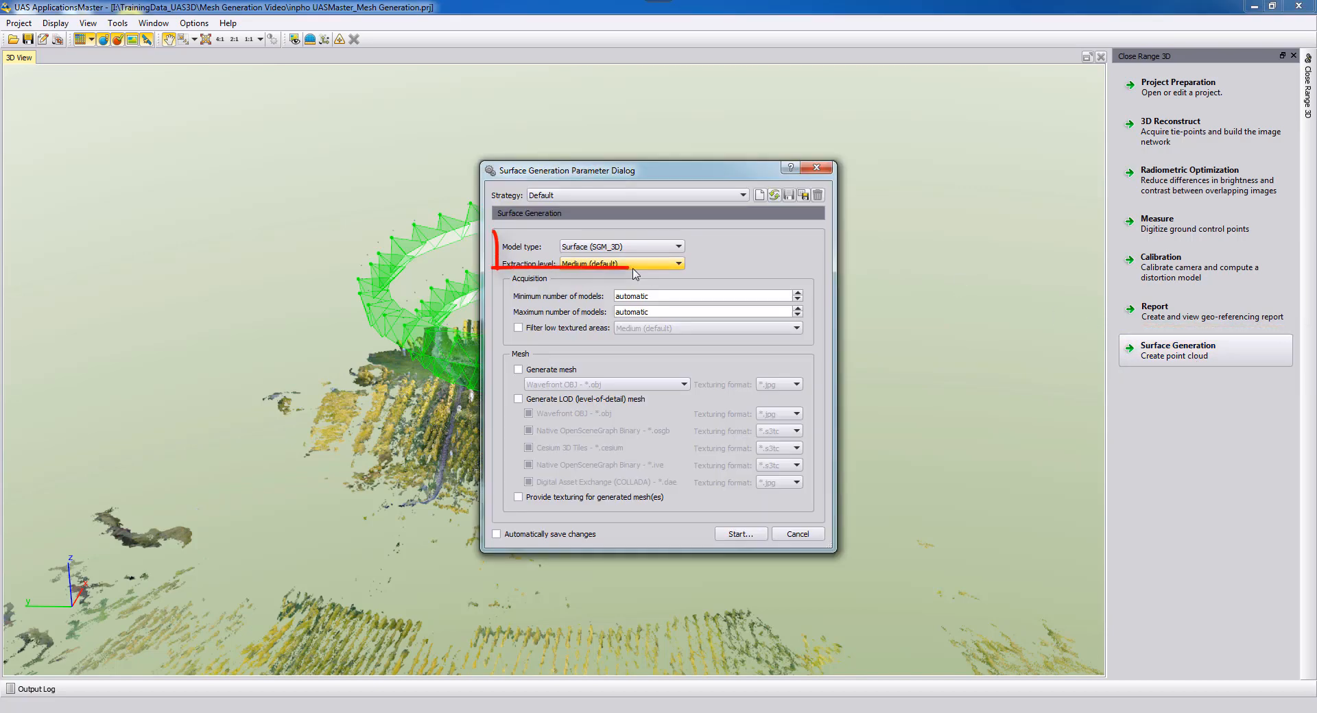
click(611, 248)
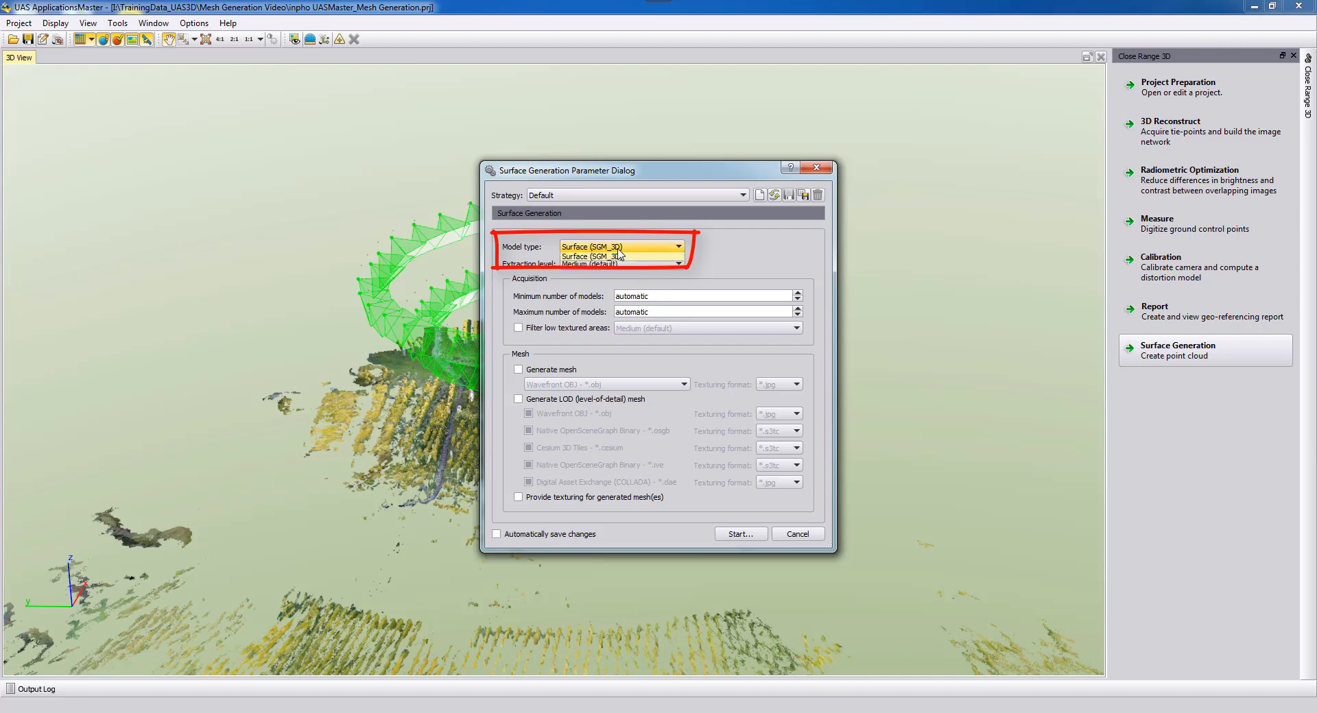
click(620, 247)
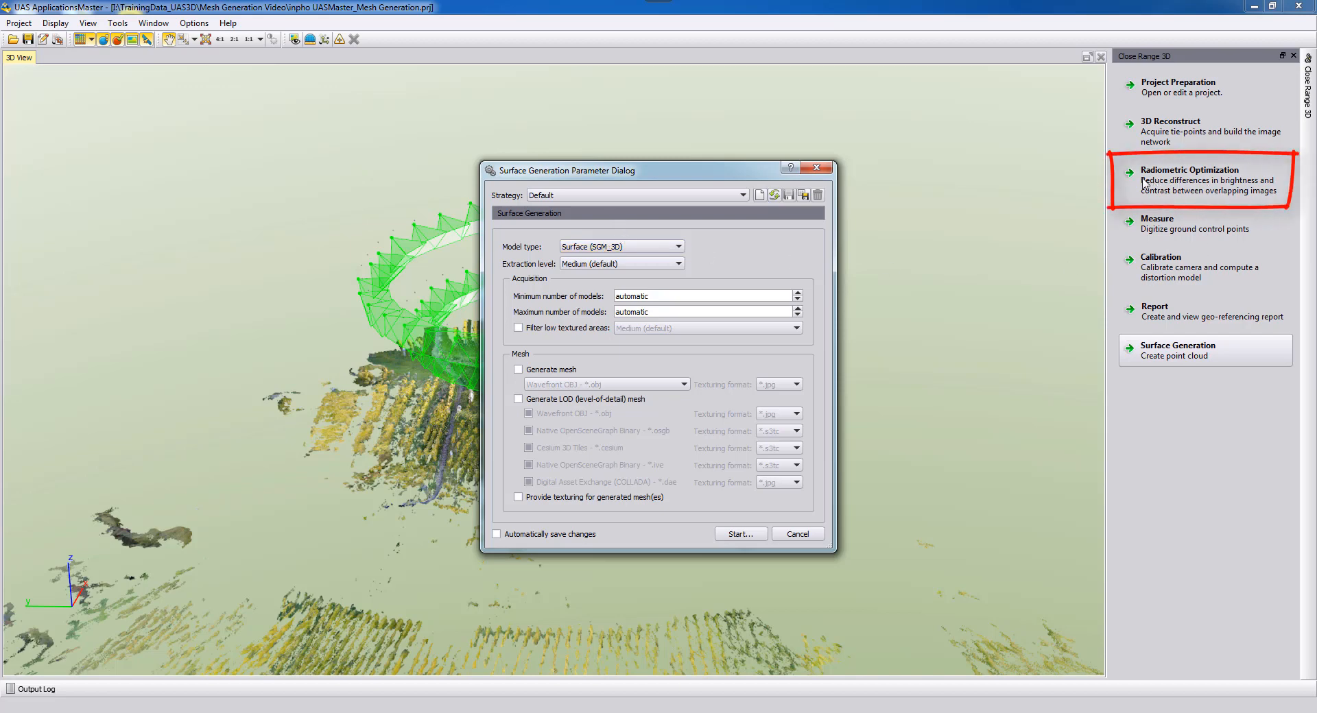
click(795, 534)
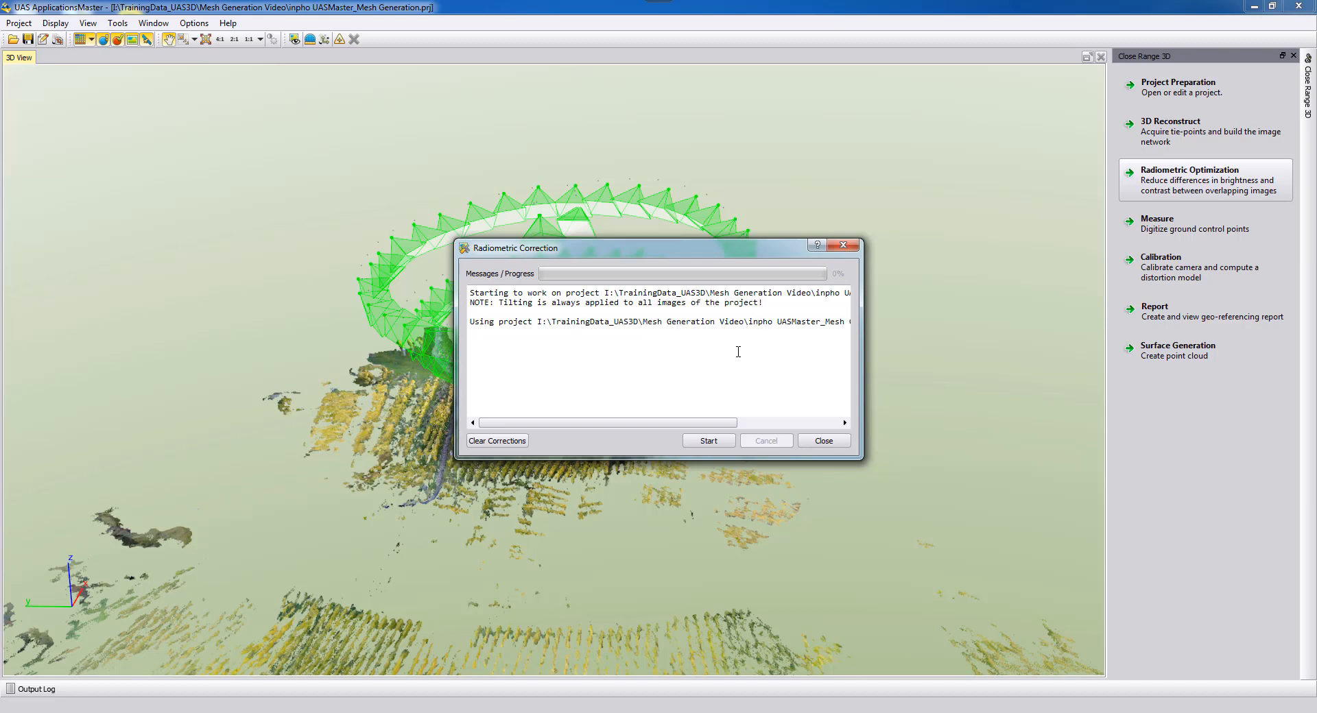
- Run the radiometric correction on the project images and close its dialog once the tilting is done
click(713, 441)
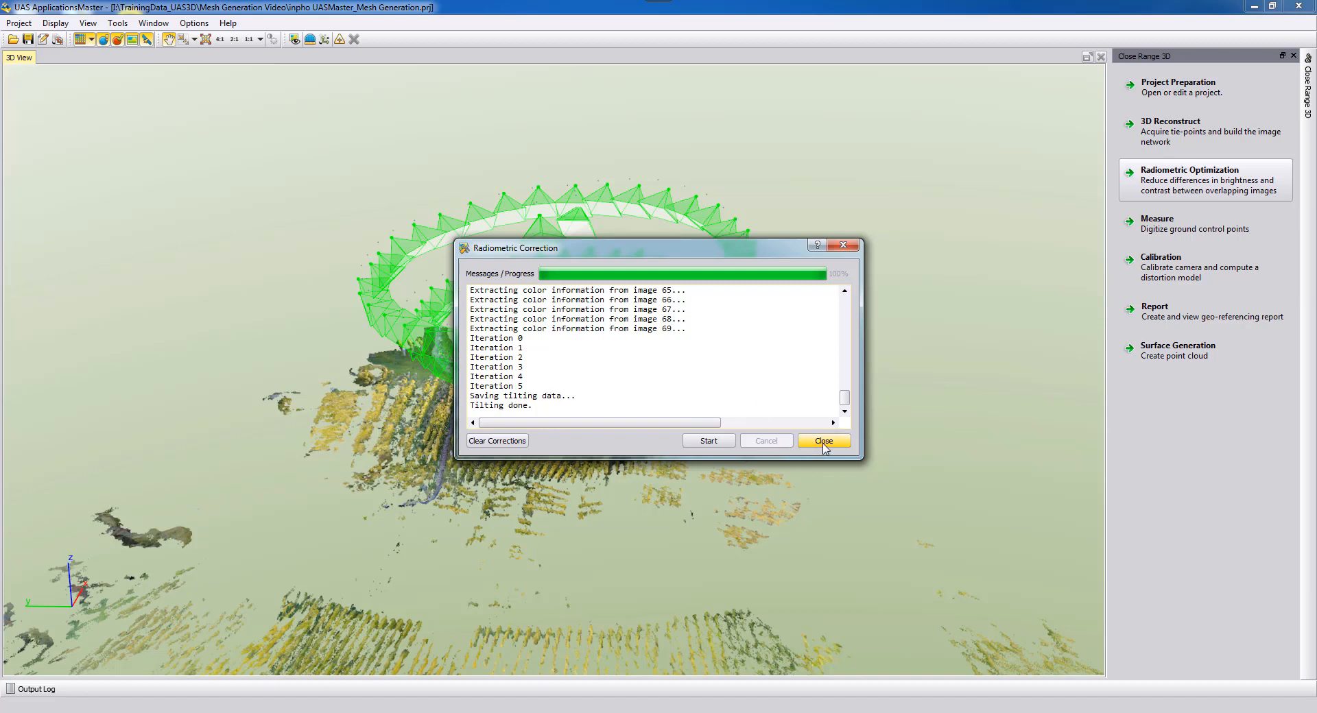
click(823, 442)
- Open the surface generation parameters and choose Medium (default) as the extraction level
click(1227, 353)
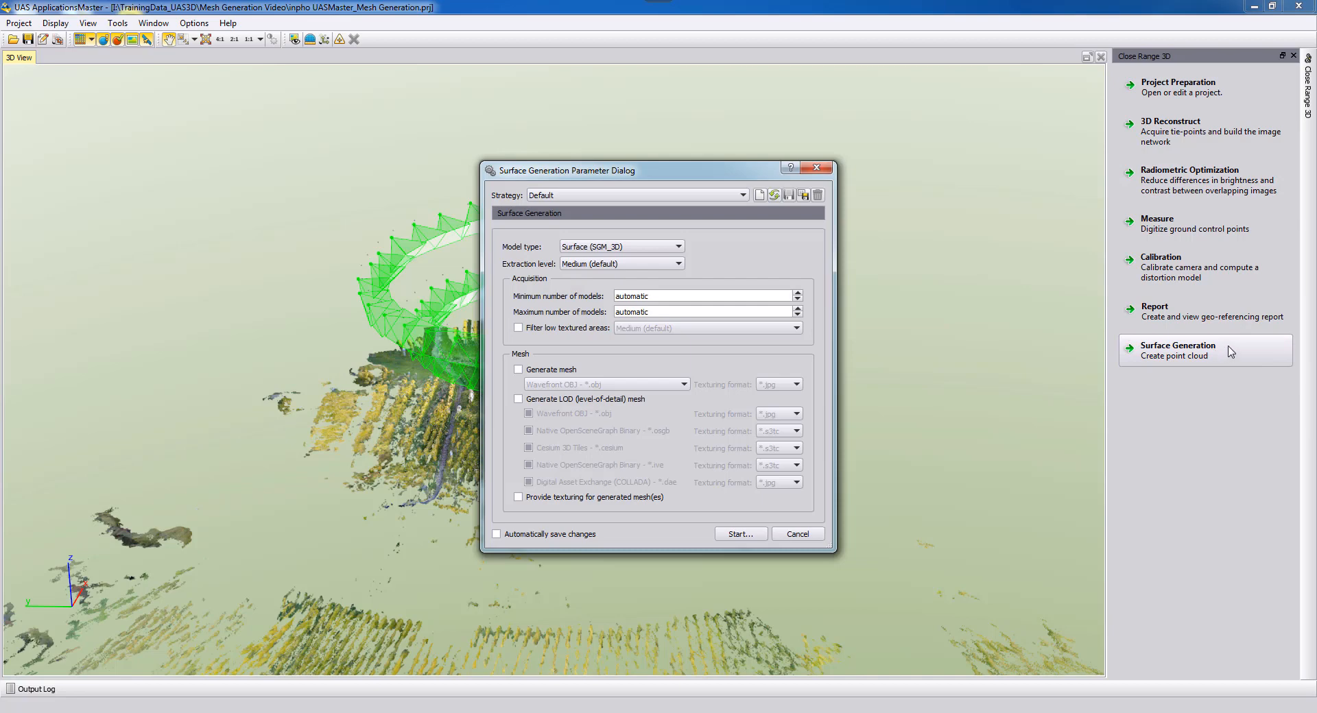
click(674, 265)
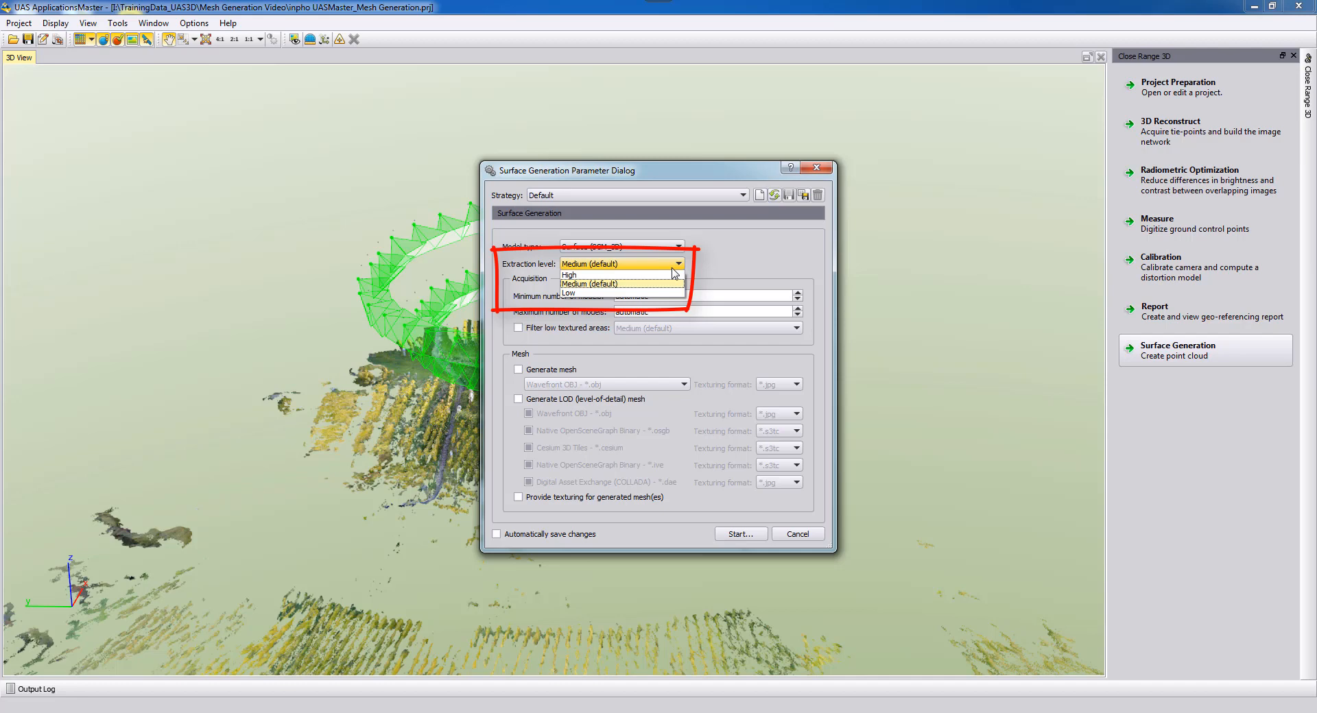
click(616, 283)
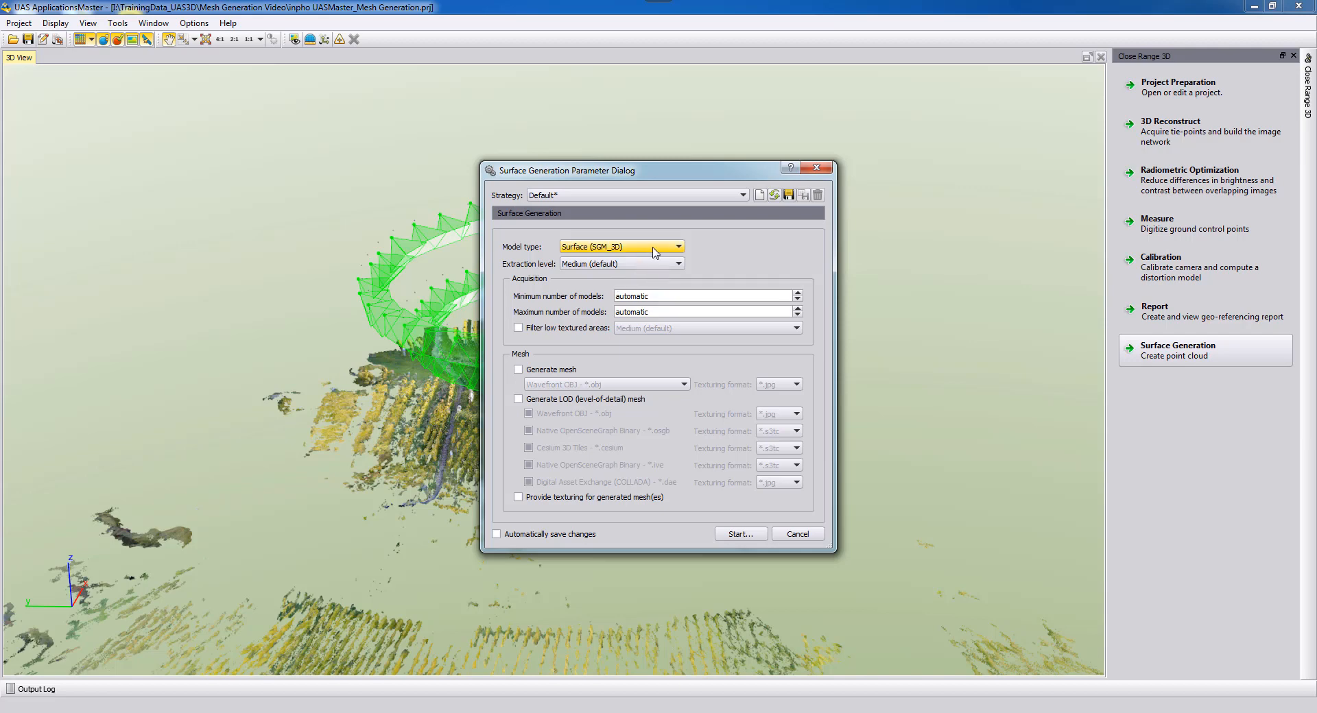
- Set the minimum number of models to 4 and the maximum number of models to 8 for the acquisition
drag(678, 176, 912, 178)
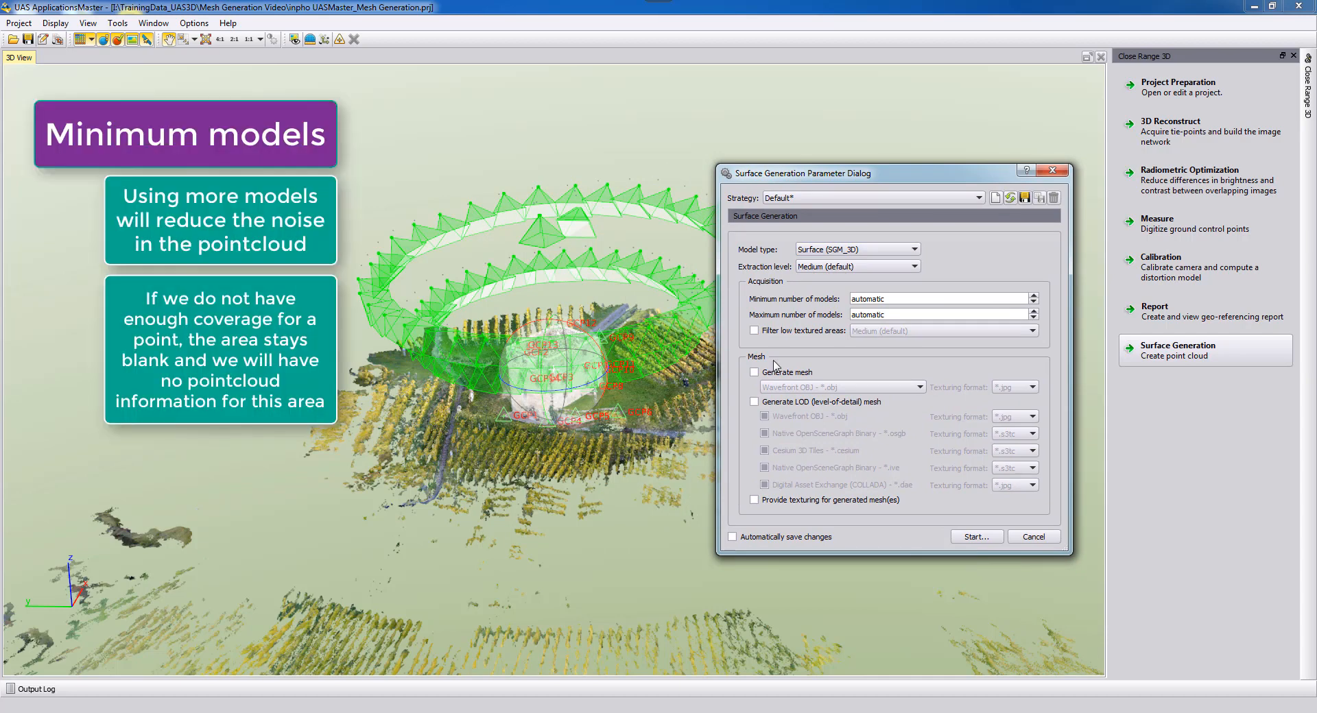
click(1033, 296)
click(1033, 312)
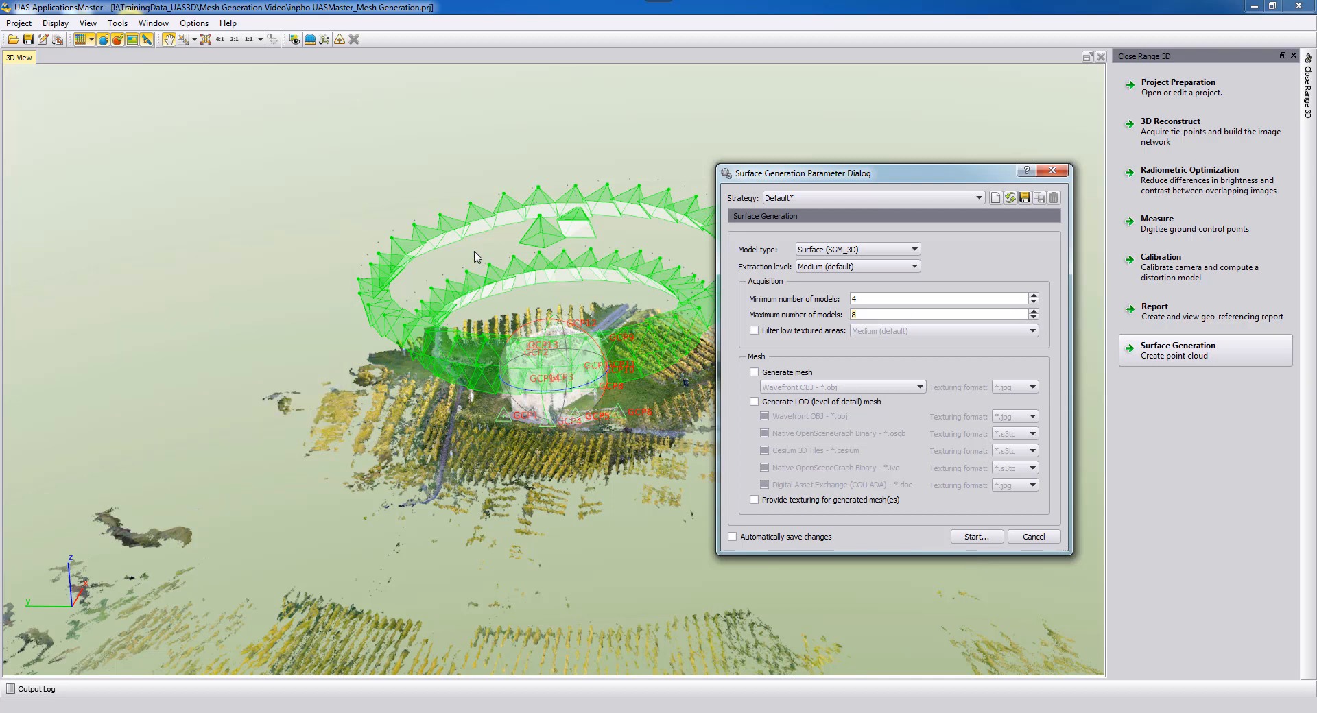
- Enable filtering of low textured areas with the strength Medium (default)
click(754, 331)
click(754, 331)
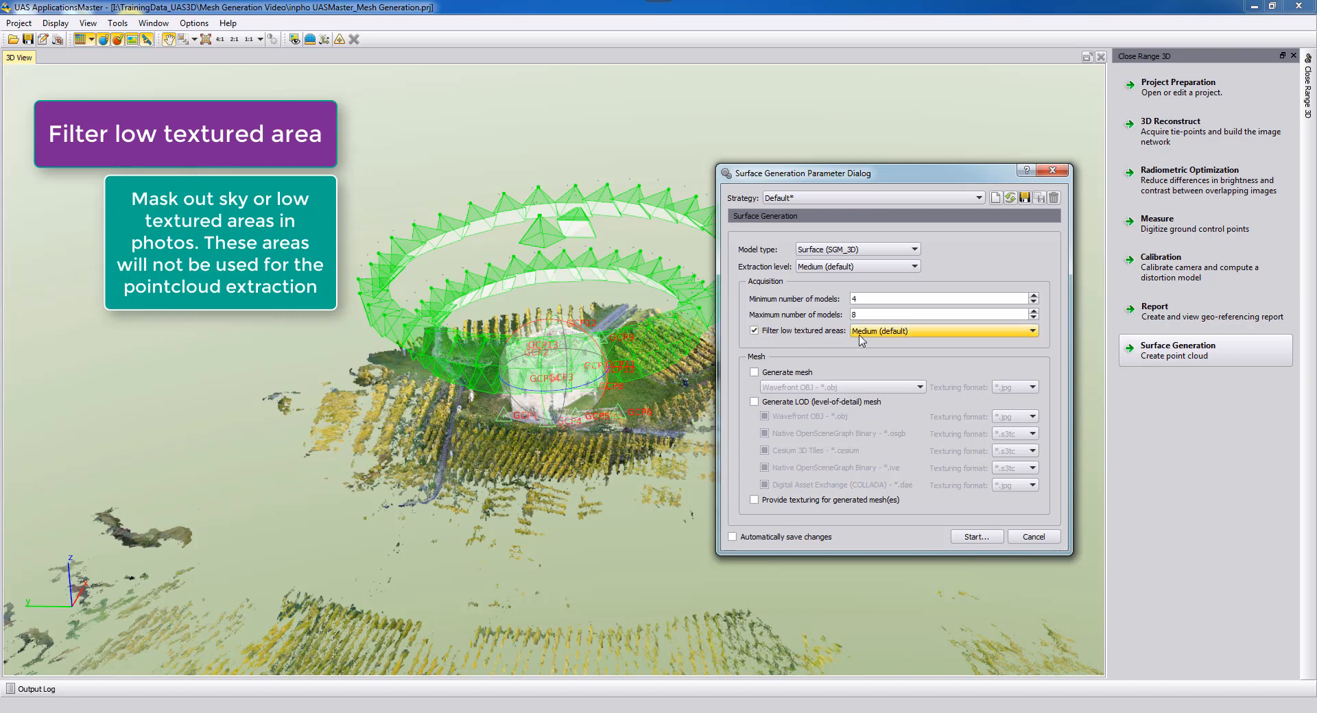
click(882, 332)
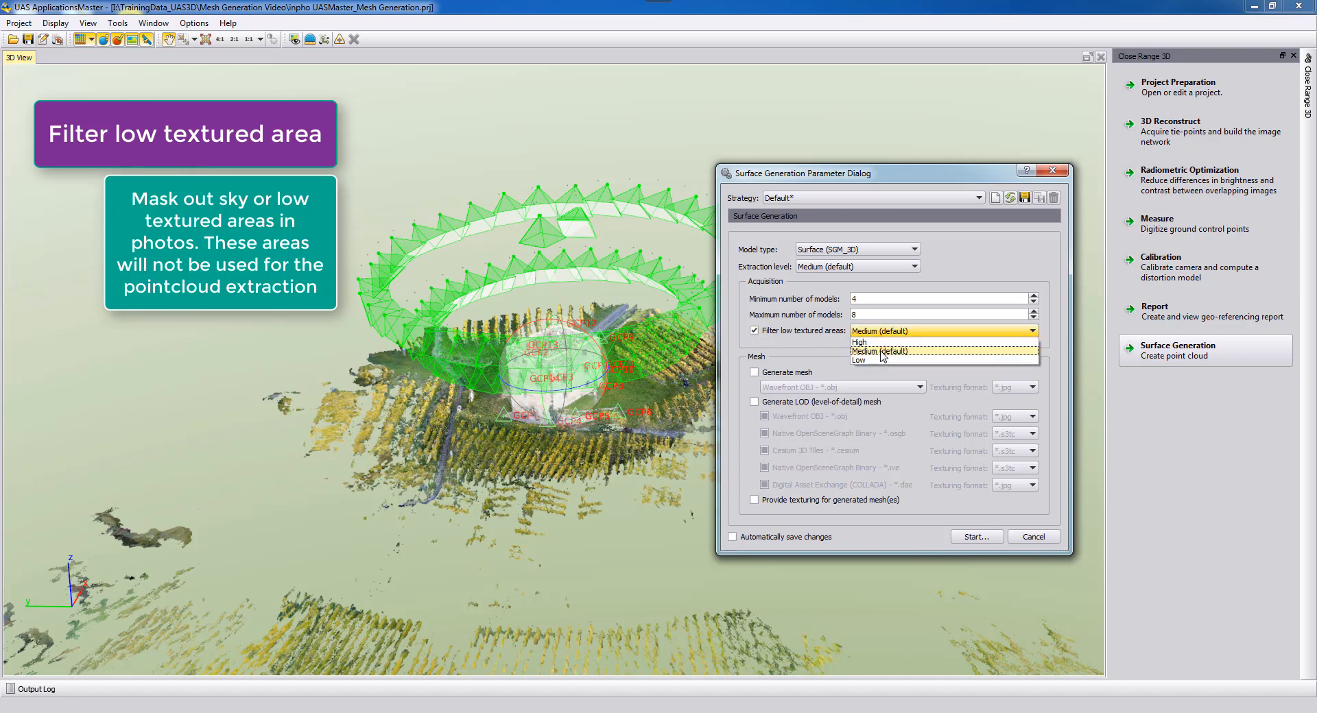
click(881, 351)
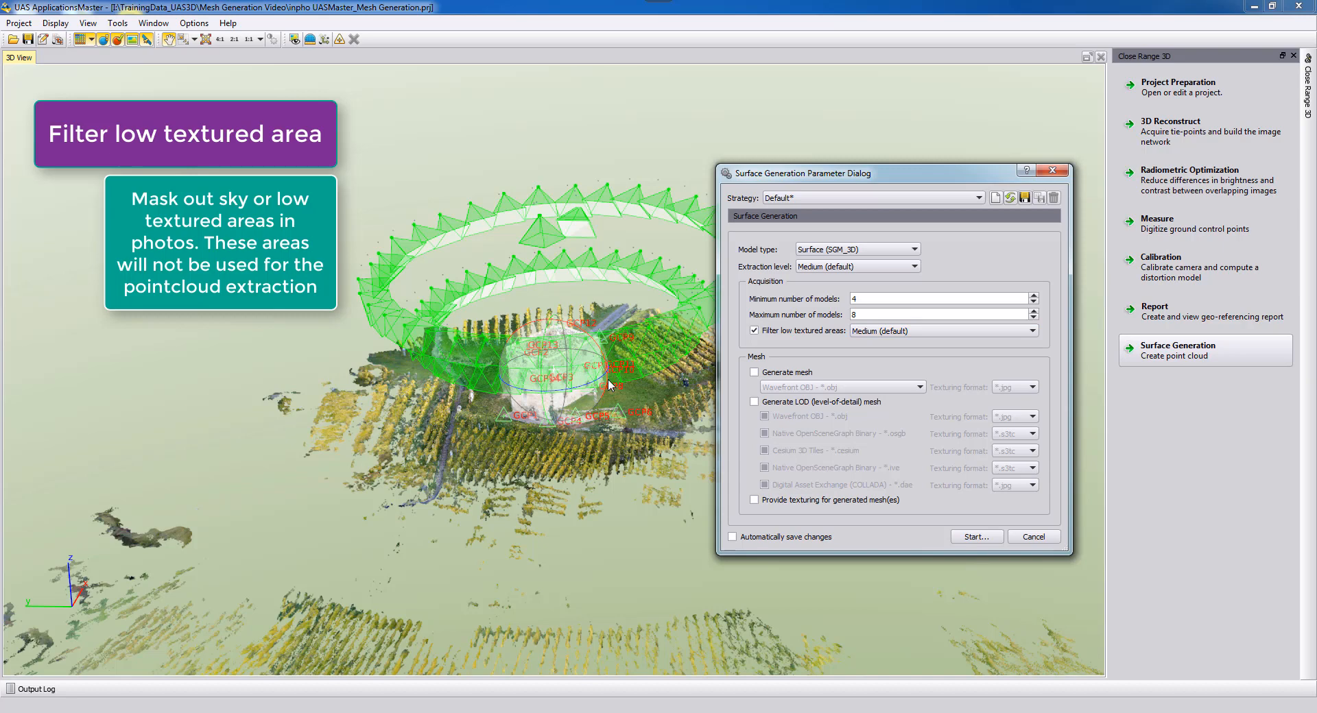
click(917, 332)
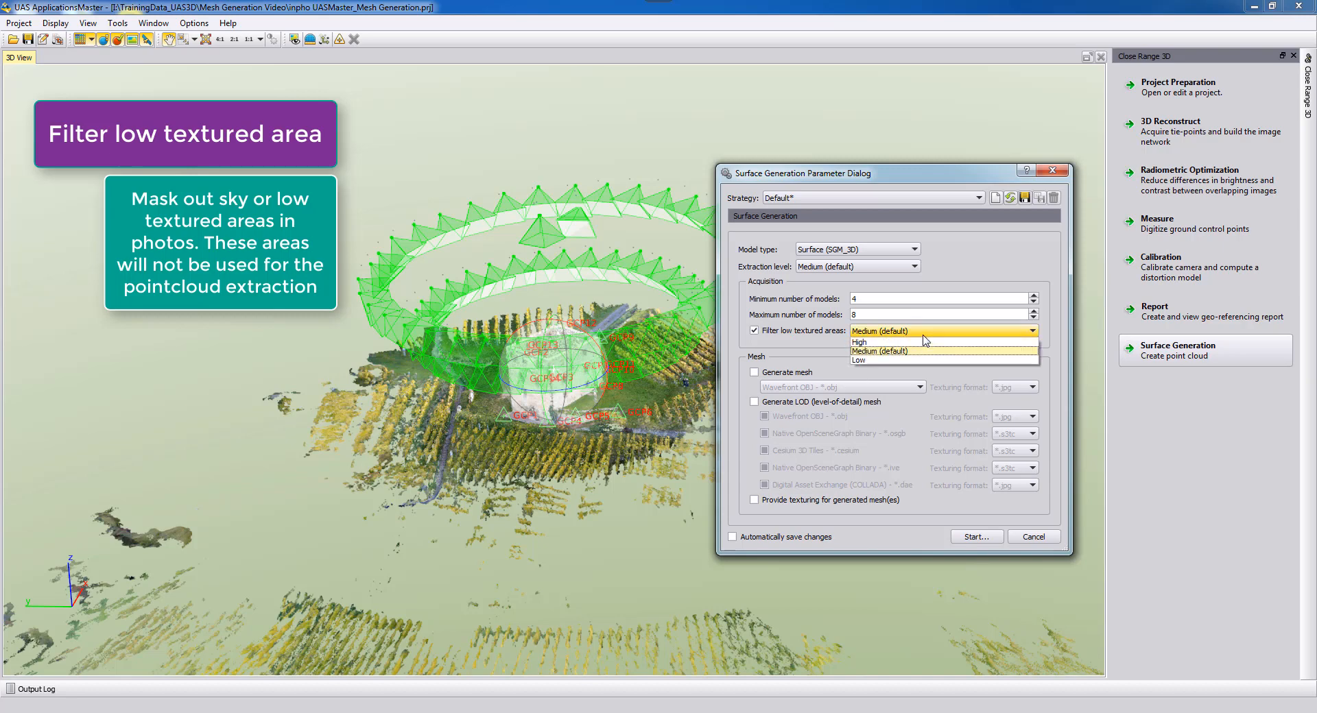
click(893, 333)
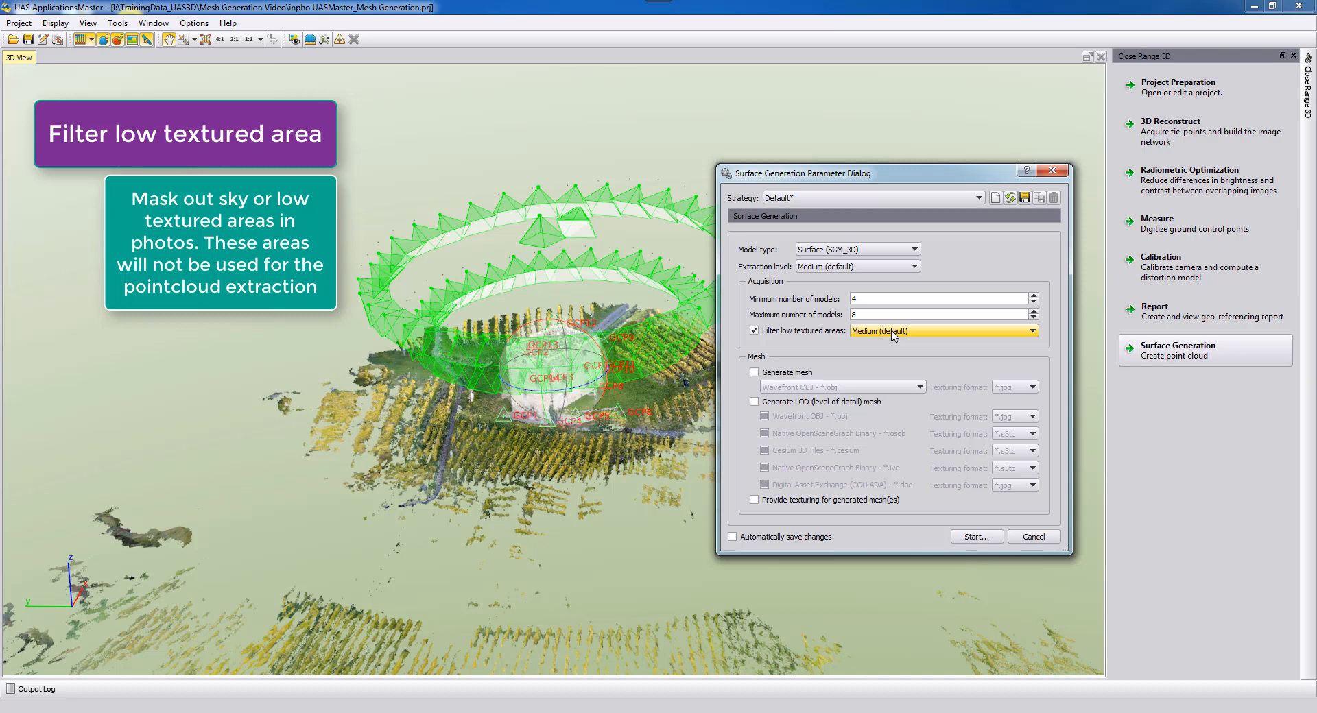
click(894, 333)
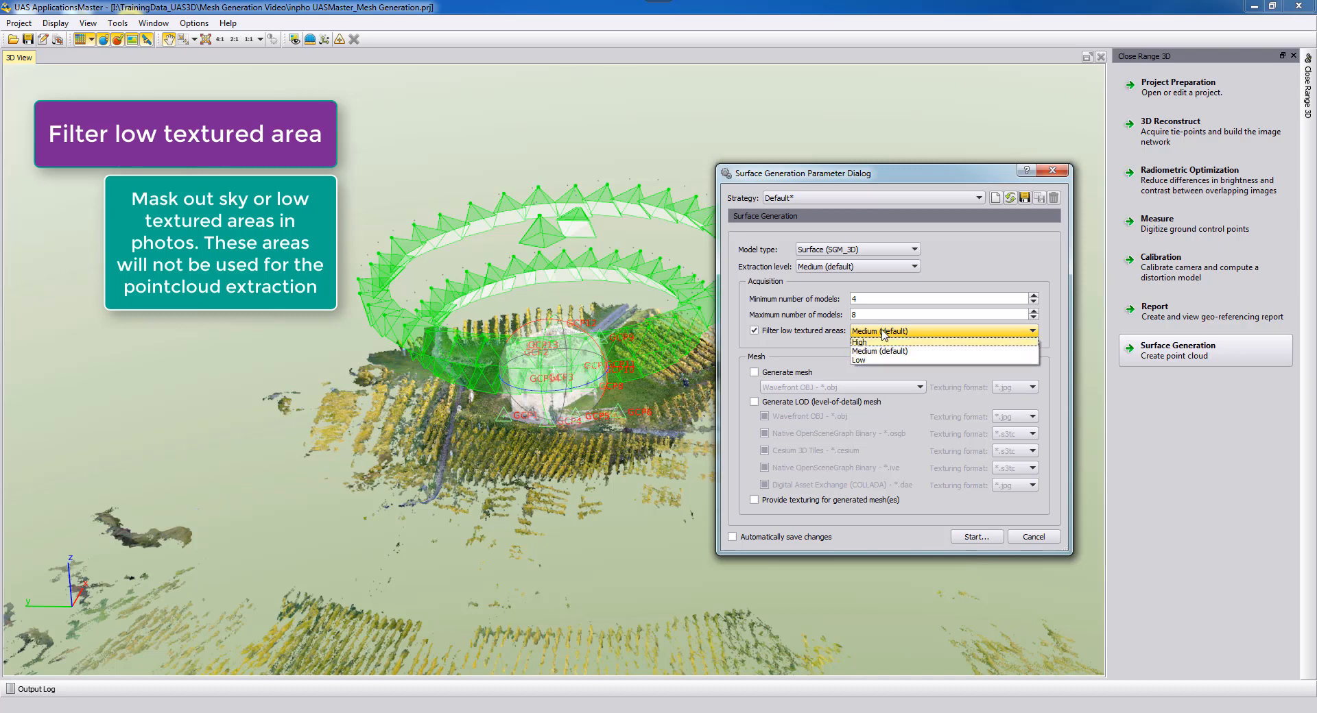
click(884, 333)
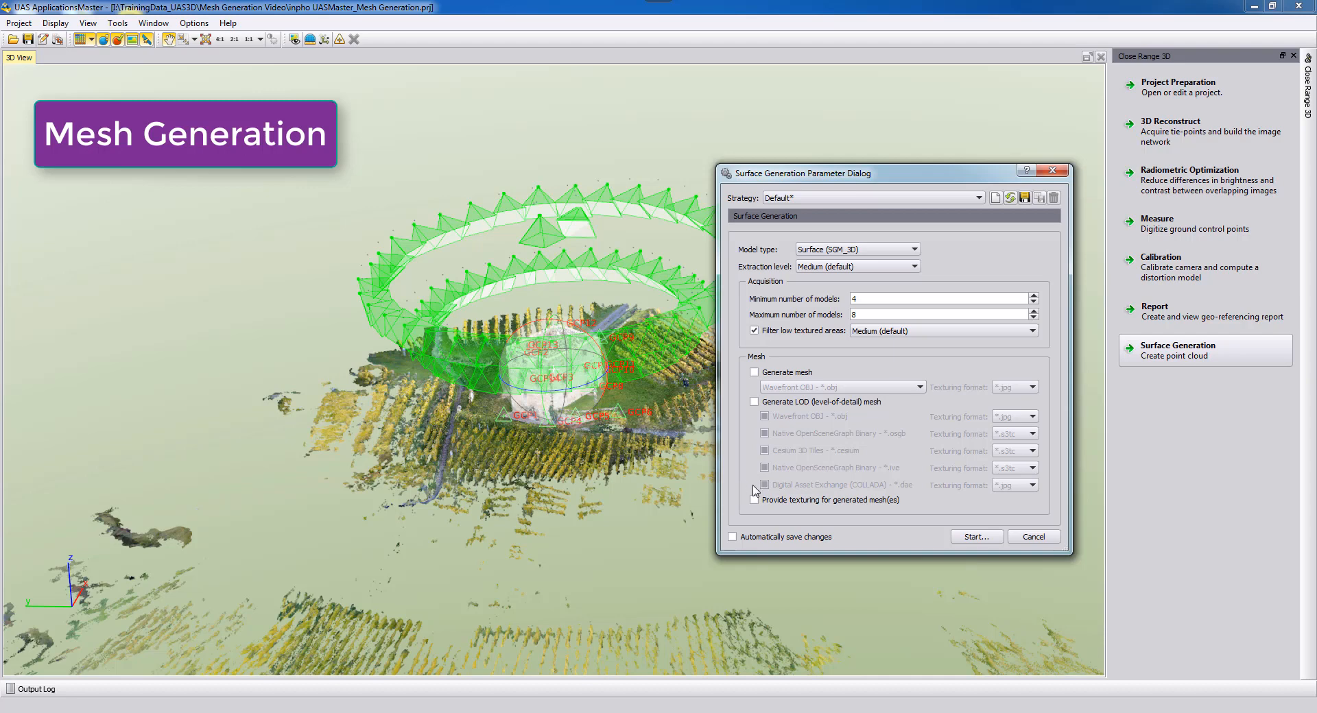
- Enable LOD mesh generation with only the Native OpenSceneGraph Binary (*.osgb) format, leaving the single mesh disabled
click(777, 377)
click(785, 388)
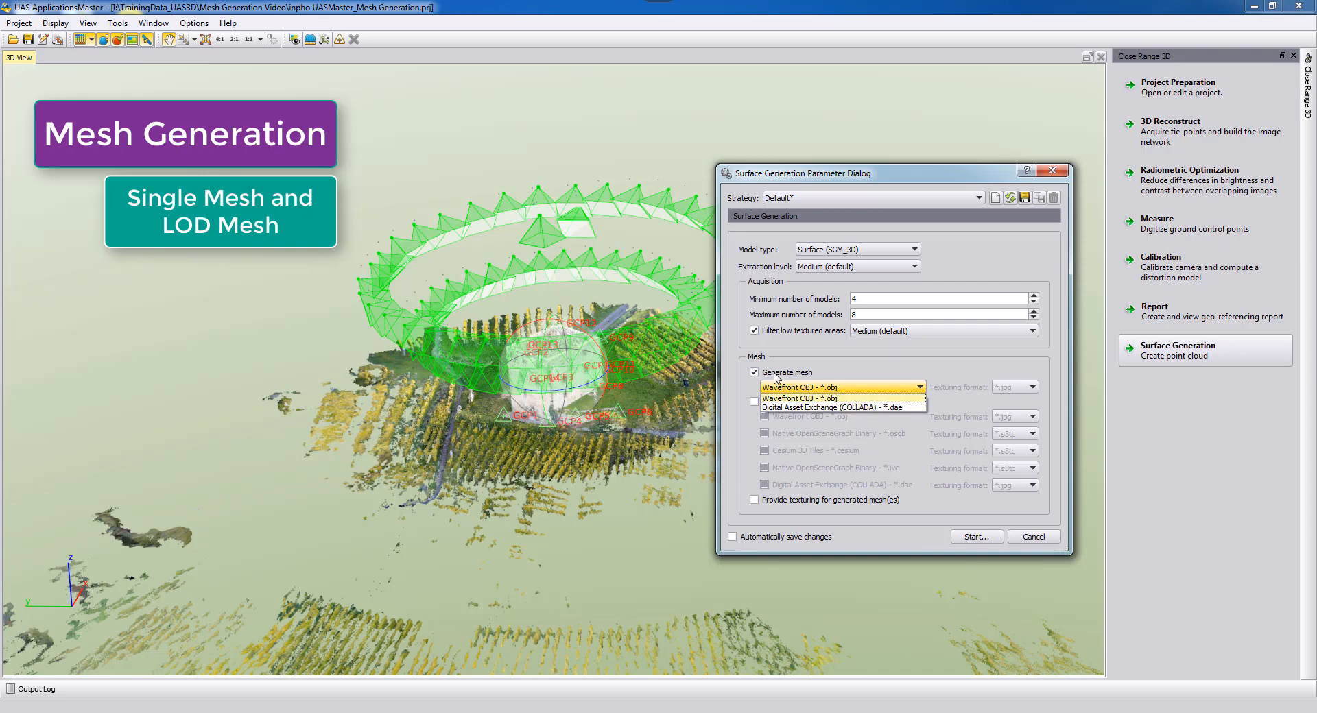
click(776, 377)
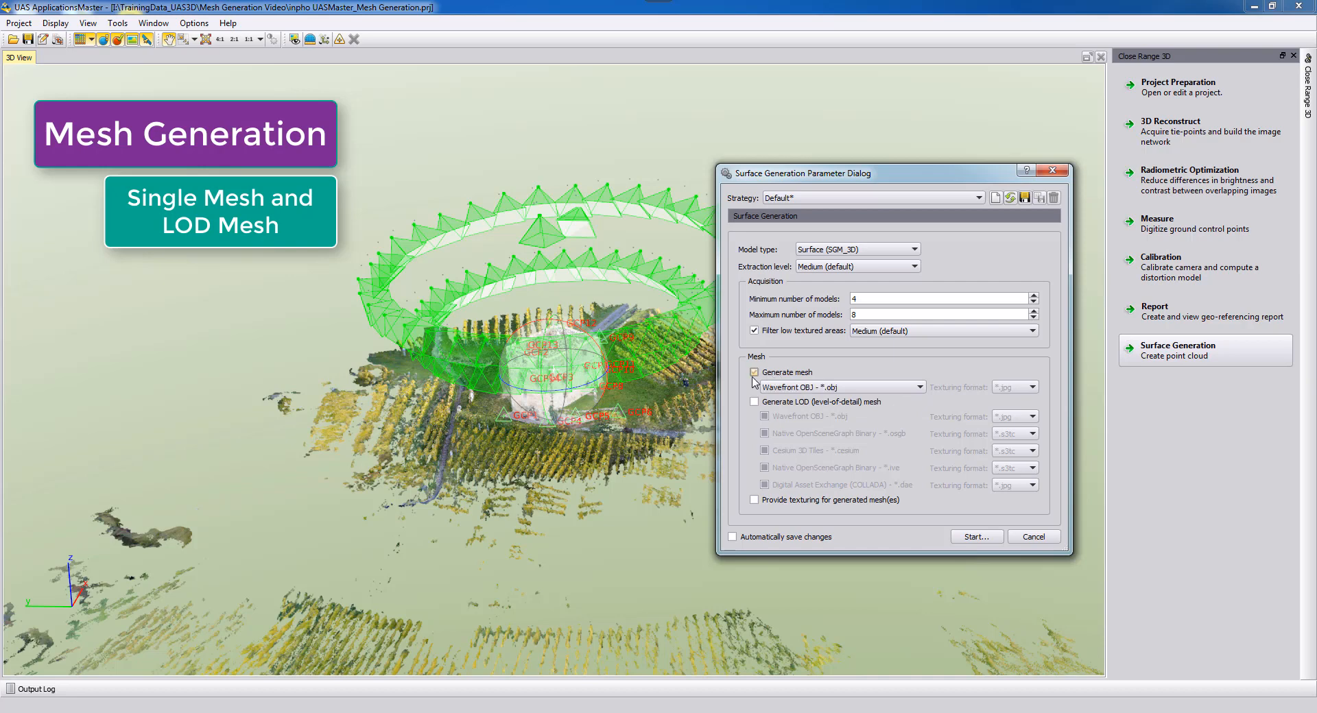
click(809, 402)
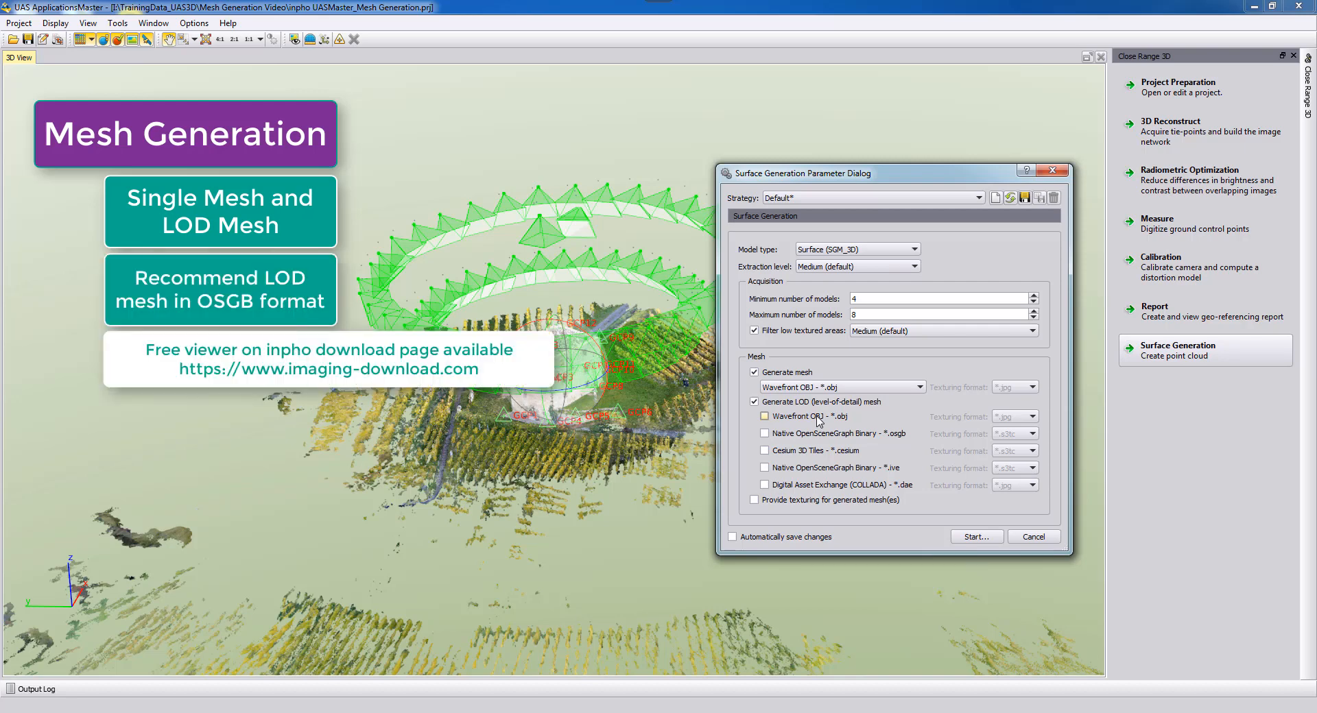
click(754, 373)
click(764, 433)
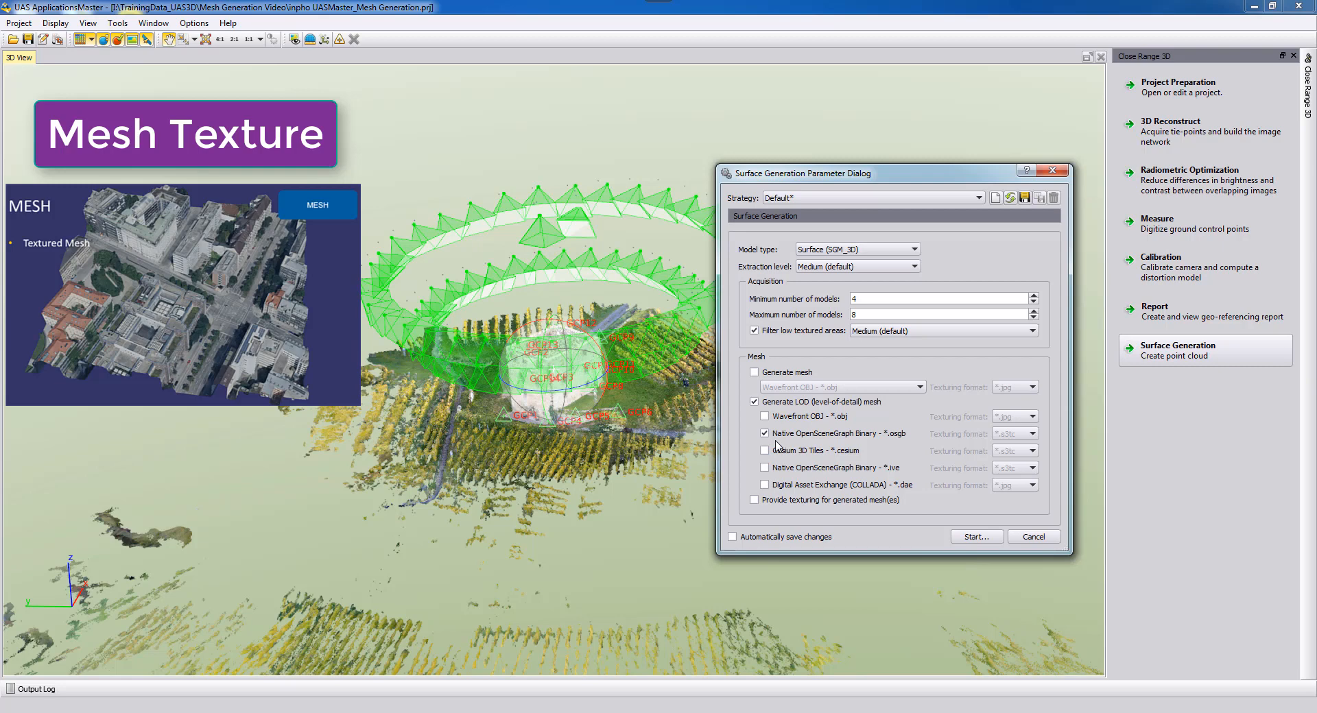
- Enable texturing for the generated meshes
click(754, 501)
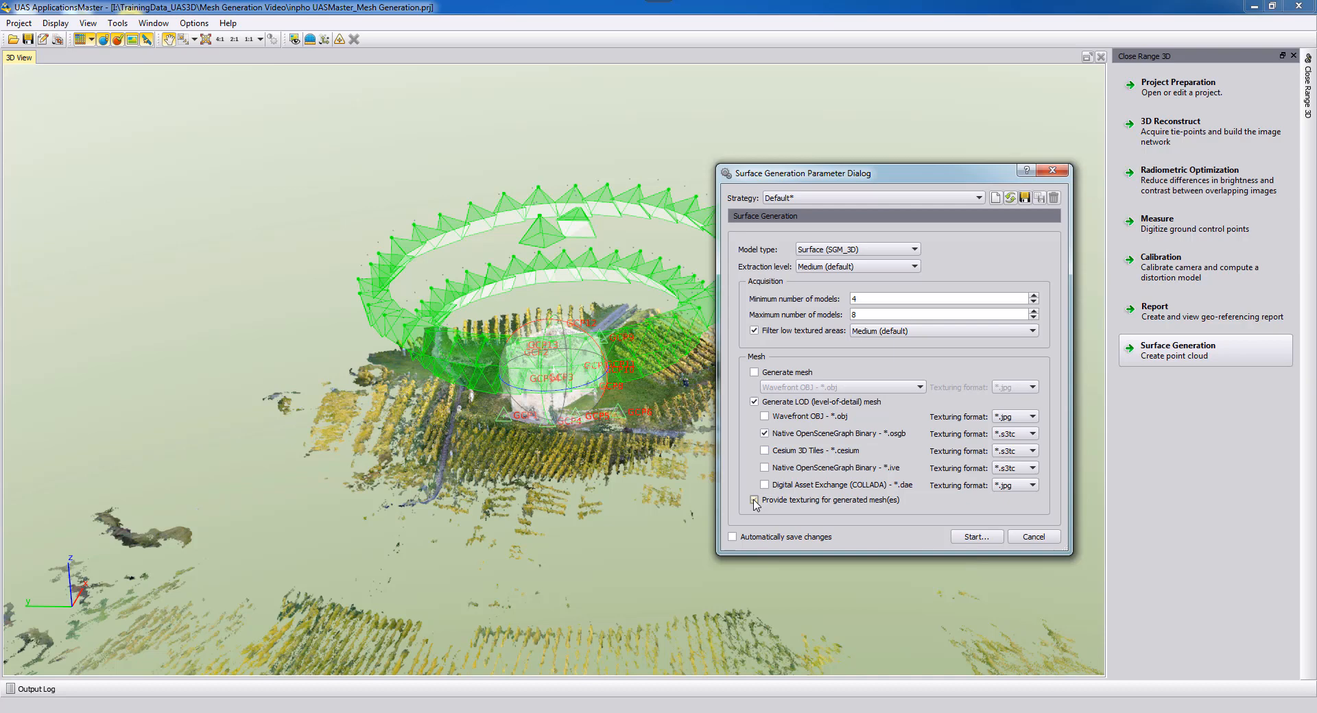
click(754, 502)
click(755, 502)
click(754, 502)
click(754, 501)
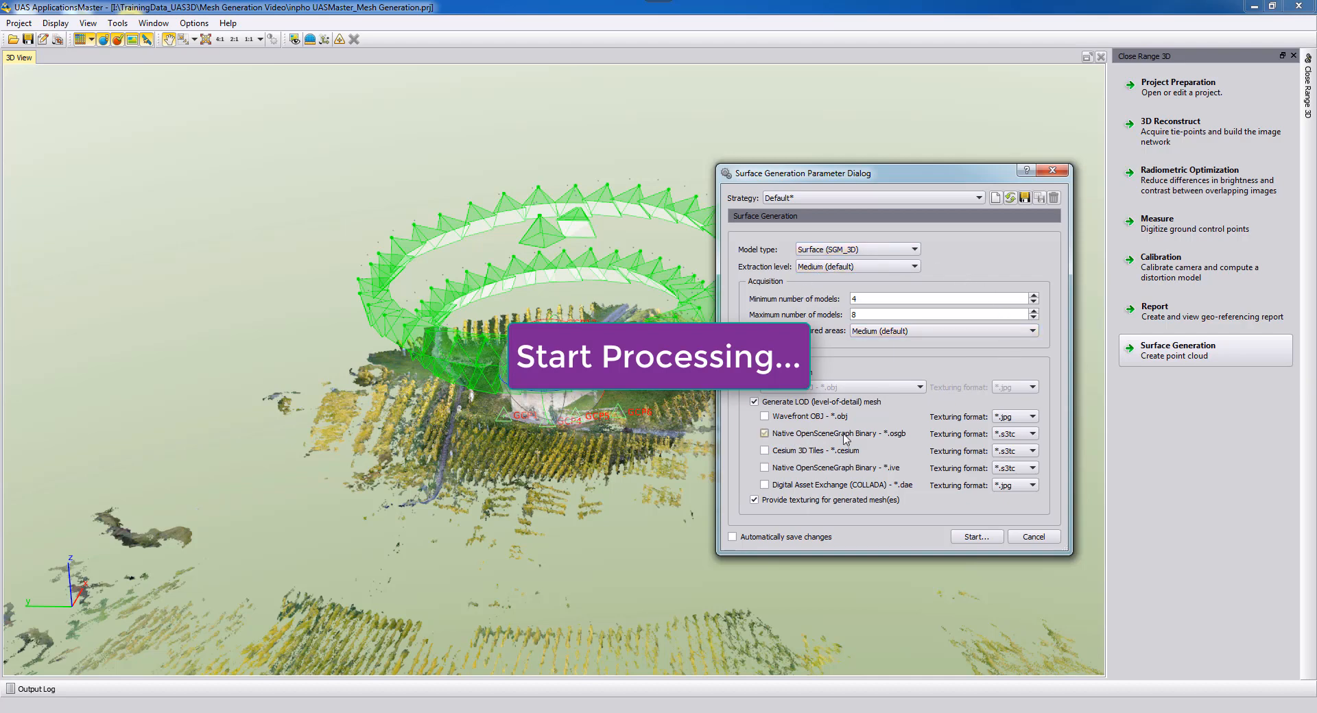
- Start the surface generation and close the processing log when the project output is done
click(976, 536)
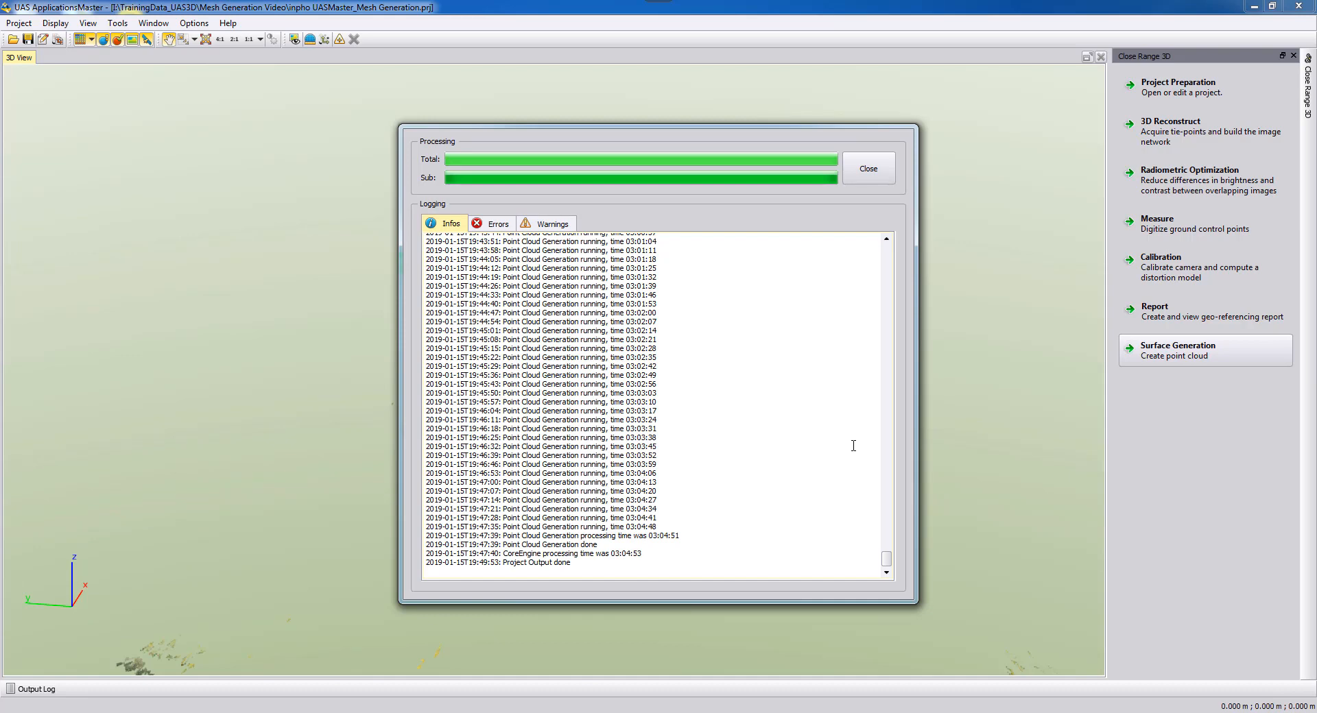
click(860, 177)
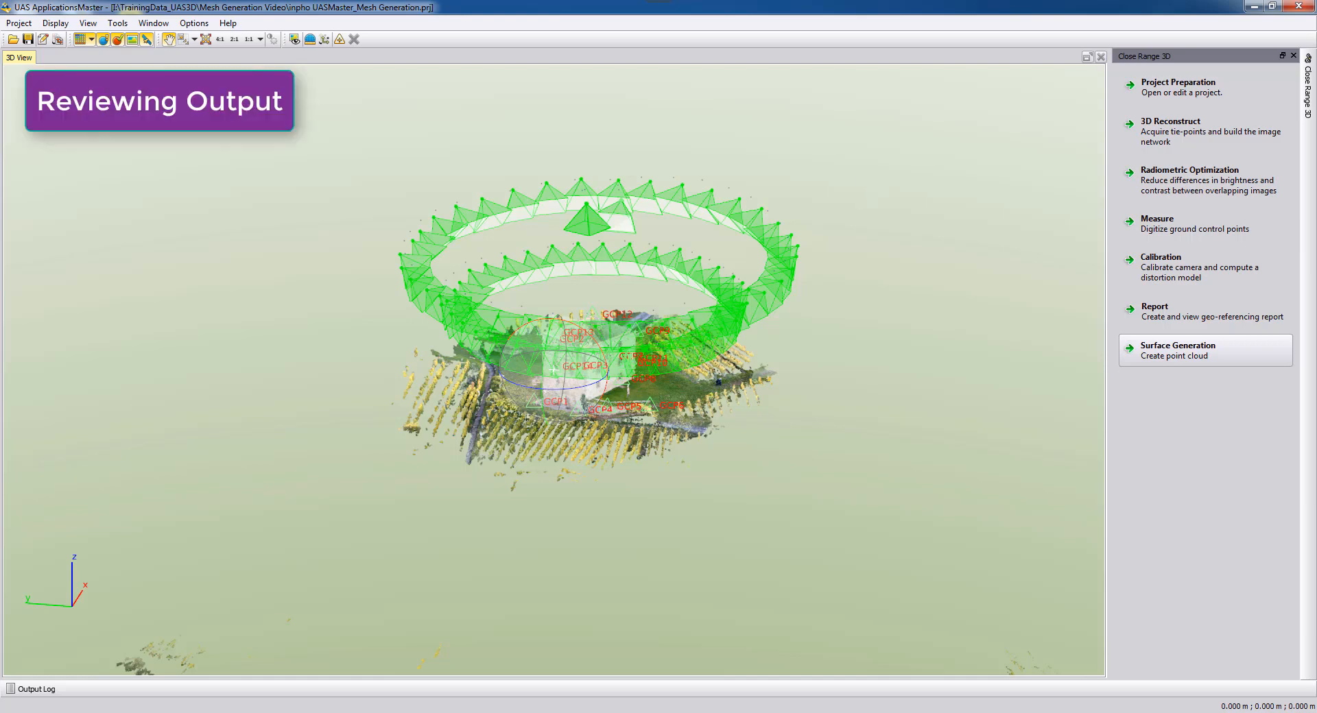
- Switch to Windows Explorer, open the Mesh Generation Video folder and select pointcloud.las to review the output
key(alt+Tab)
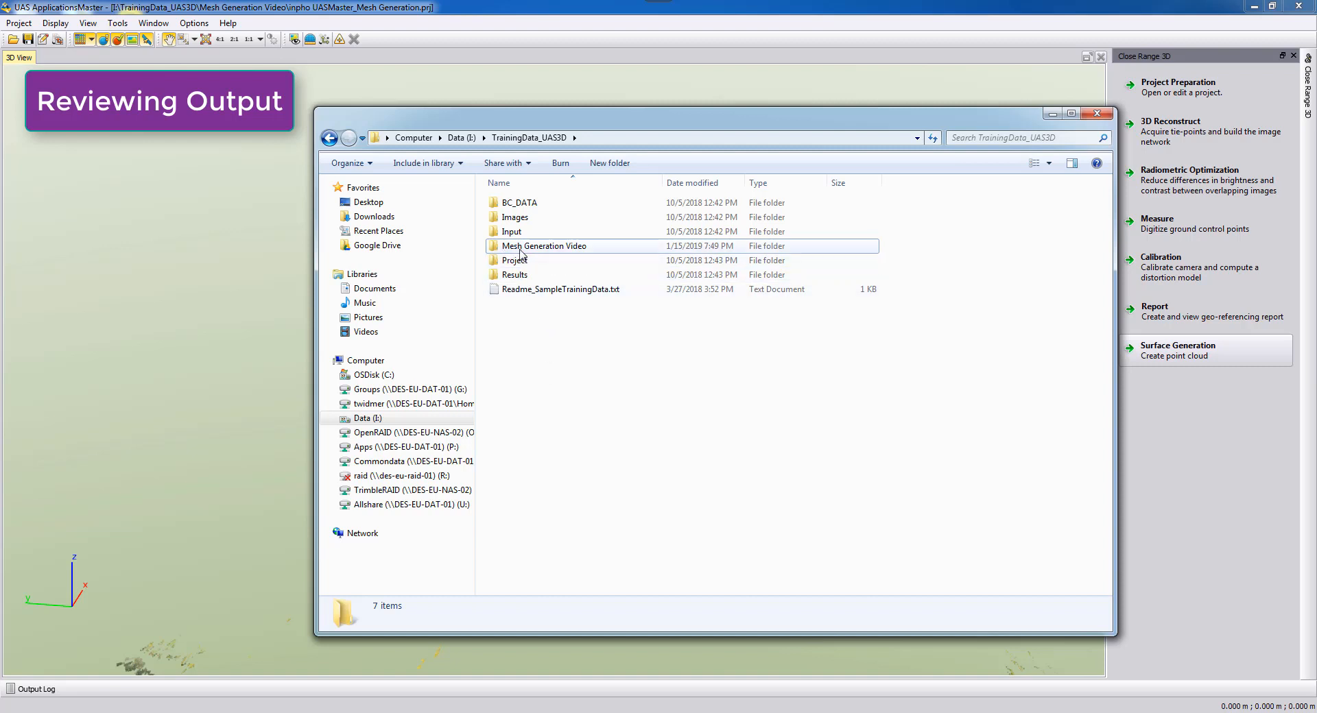
mouse_move(521, 254)
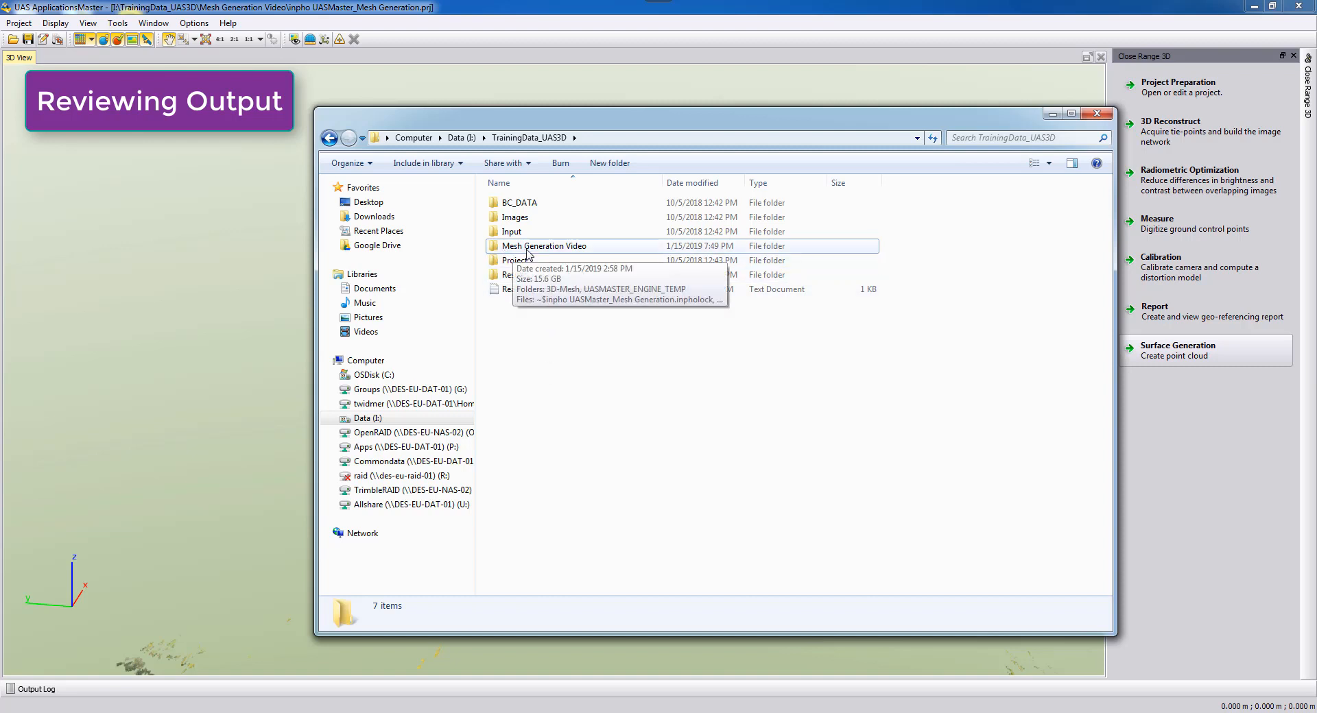
double_click(568, 249)
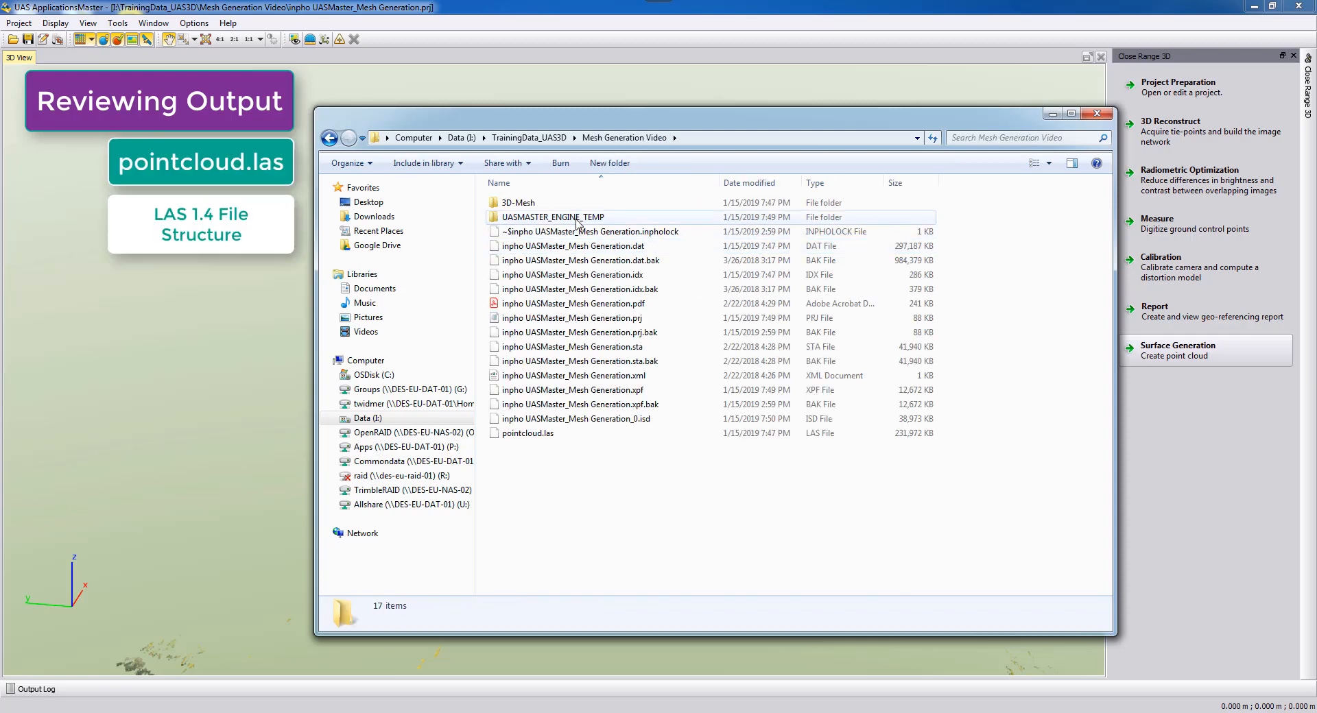
click(543, 434)
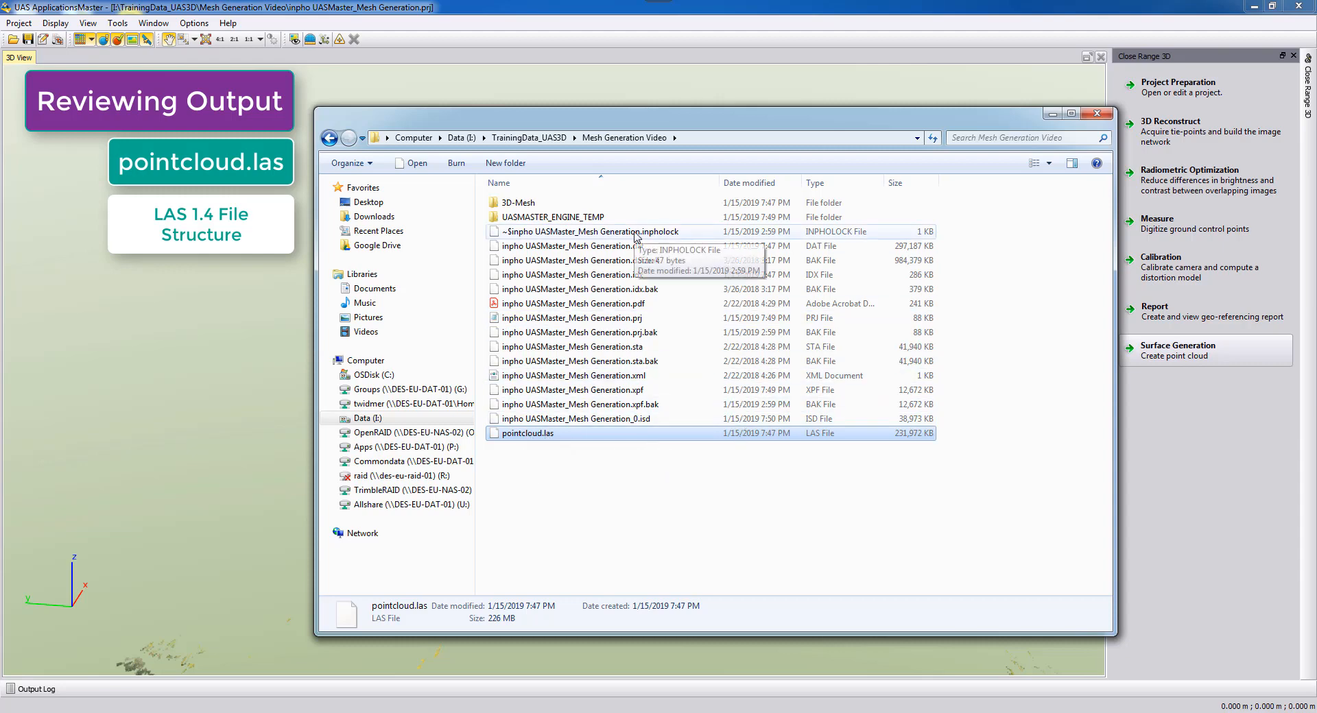
- Select the UASMASTER_ENGINE_TEMP folder, and check the working directory for UAS engine processing in the UAS ApplicationsMaster preferences without changing it
click(559, 218)
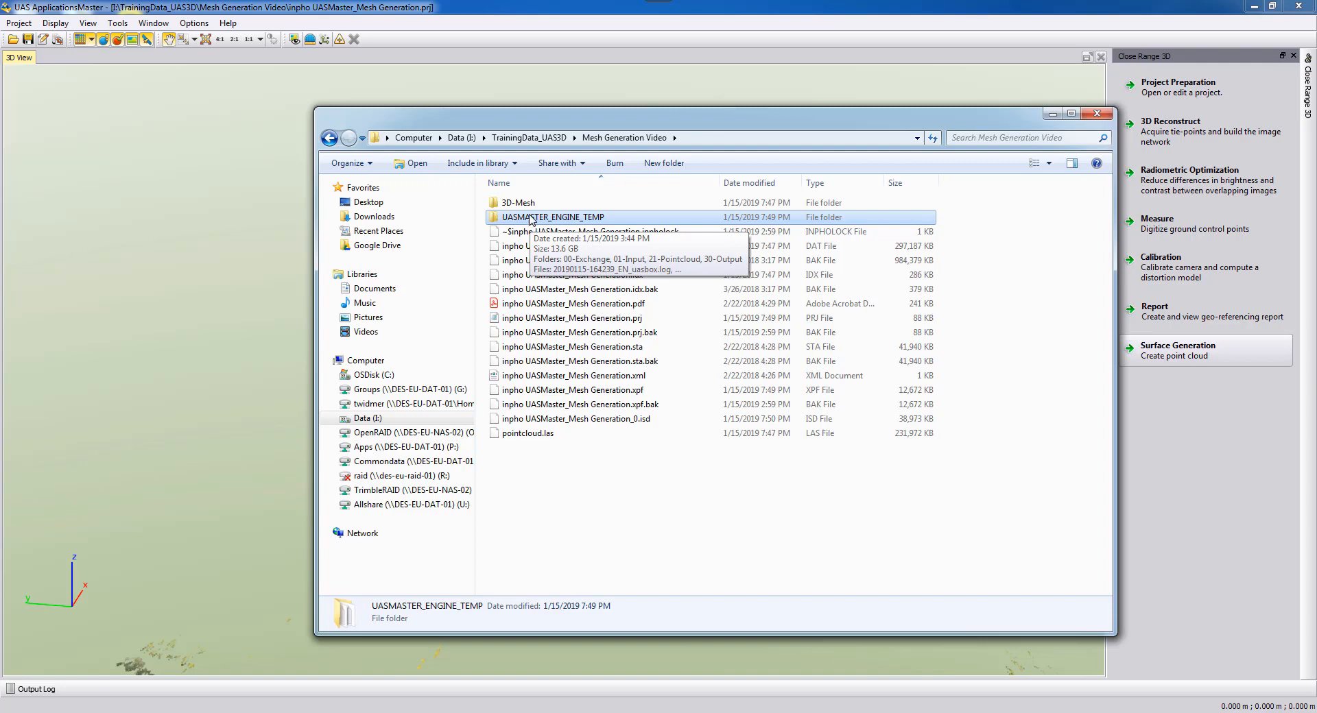
click(194, 23)
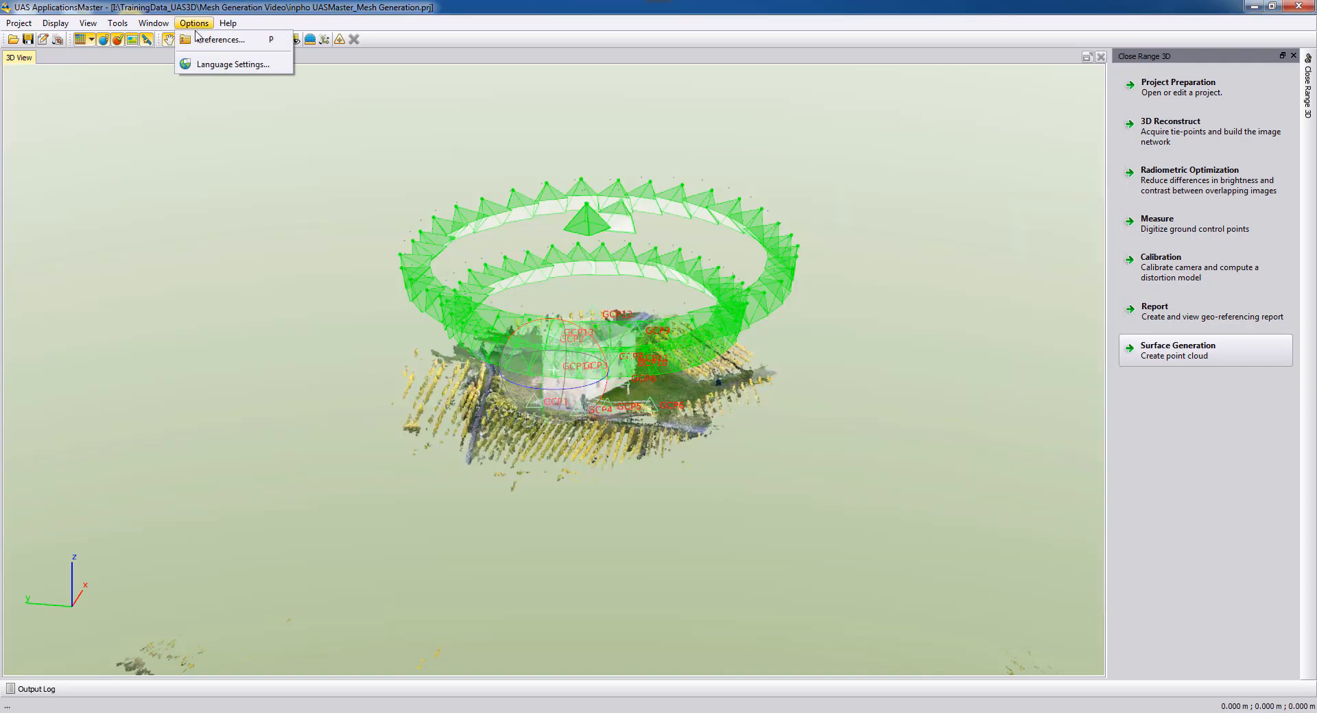
click(209, 38)
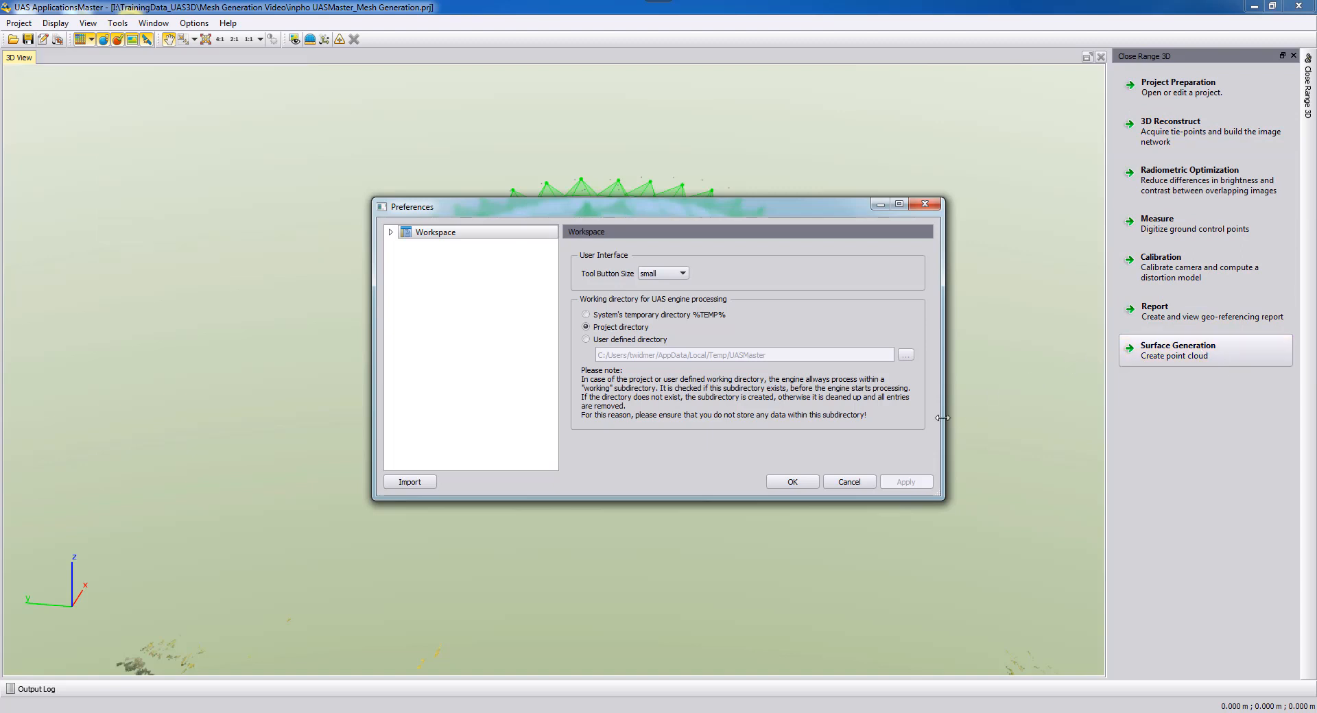
click(866, 478)
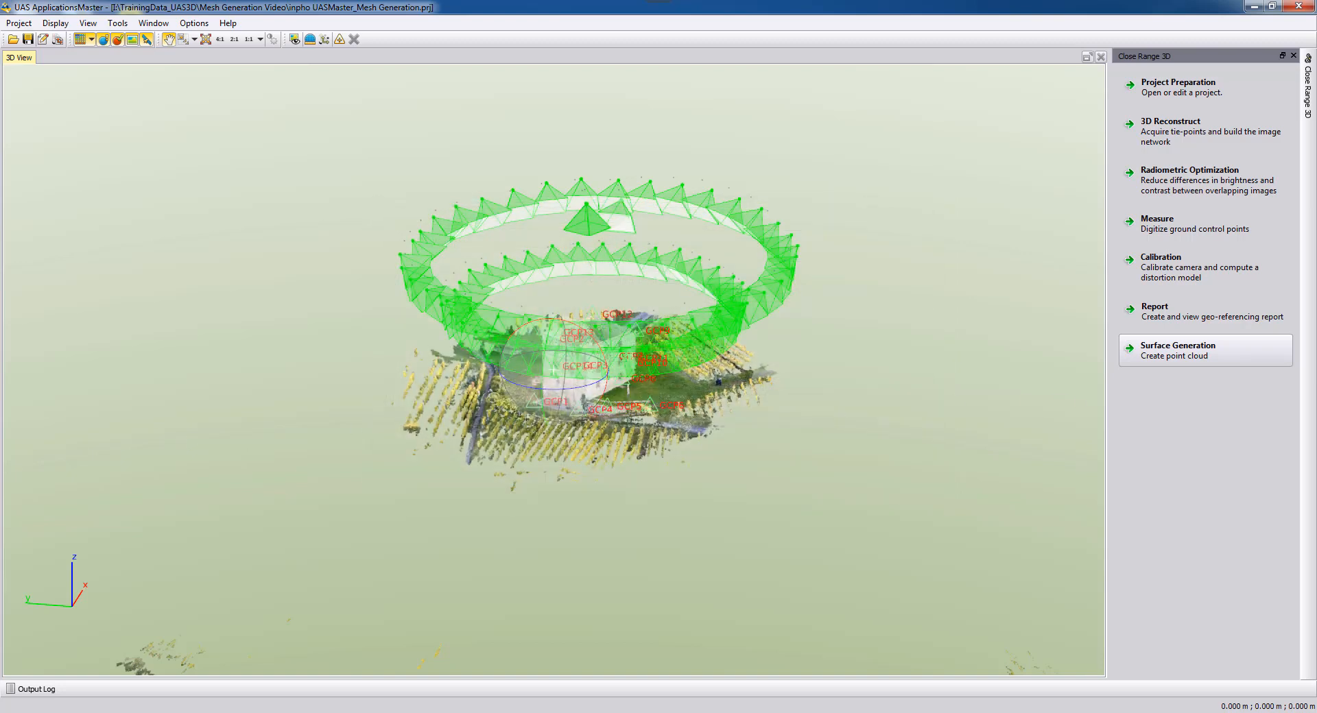
key(alt+Tab)
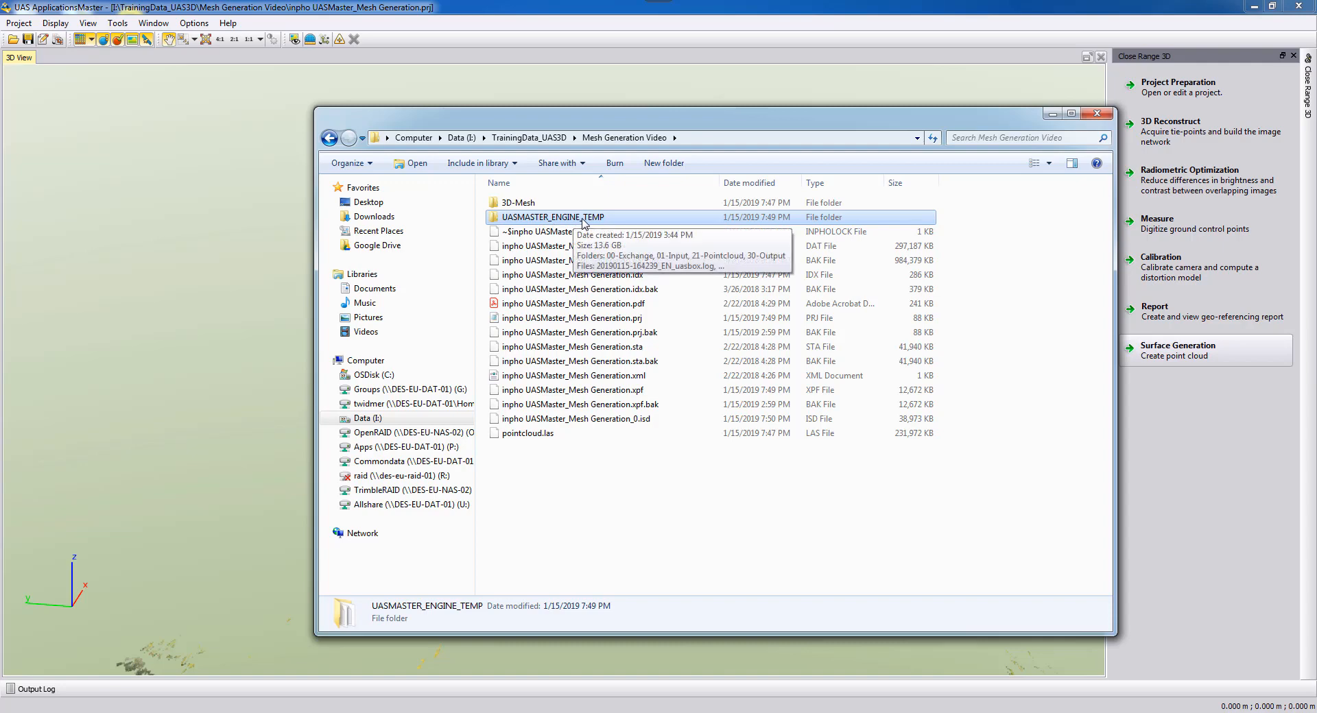
double_click(549, 218)
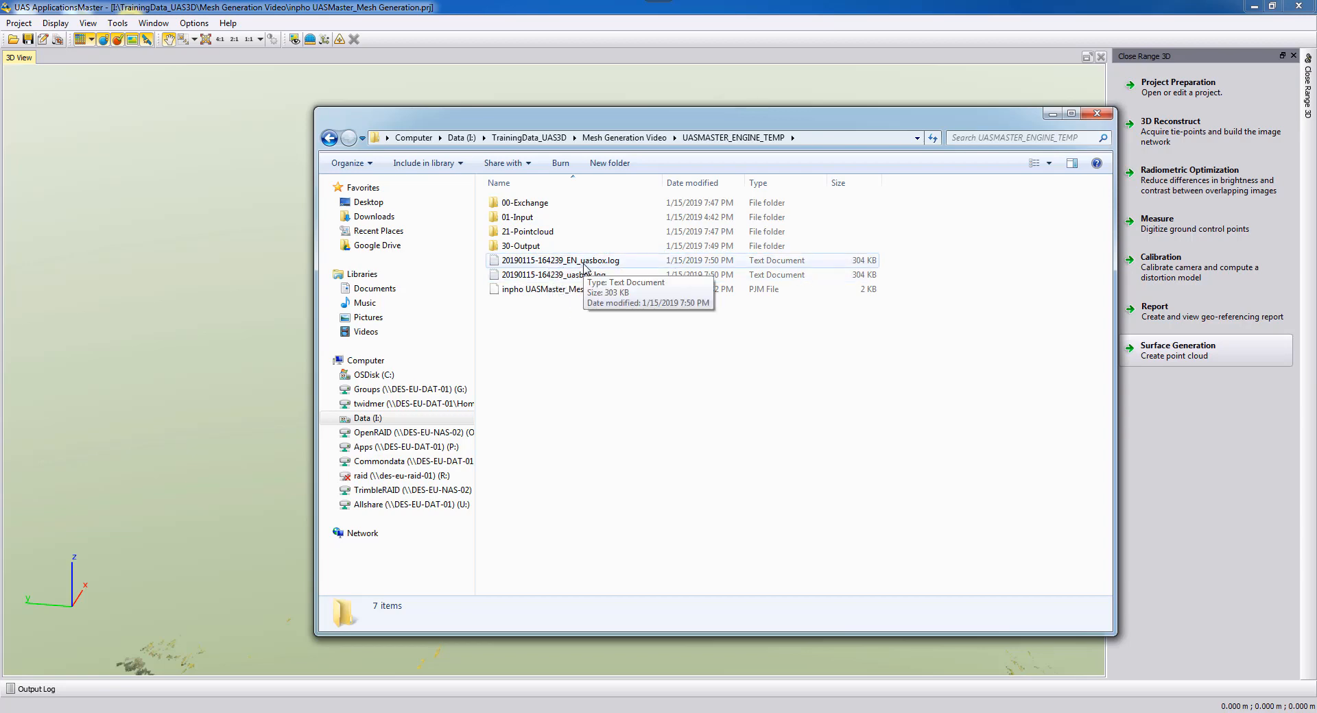
double_click(583, 266)
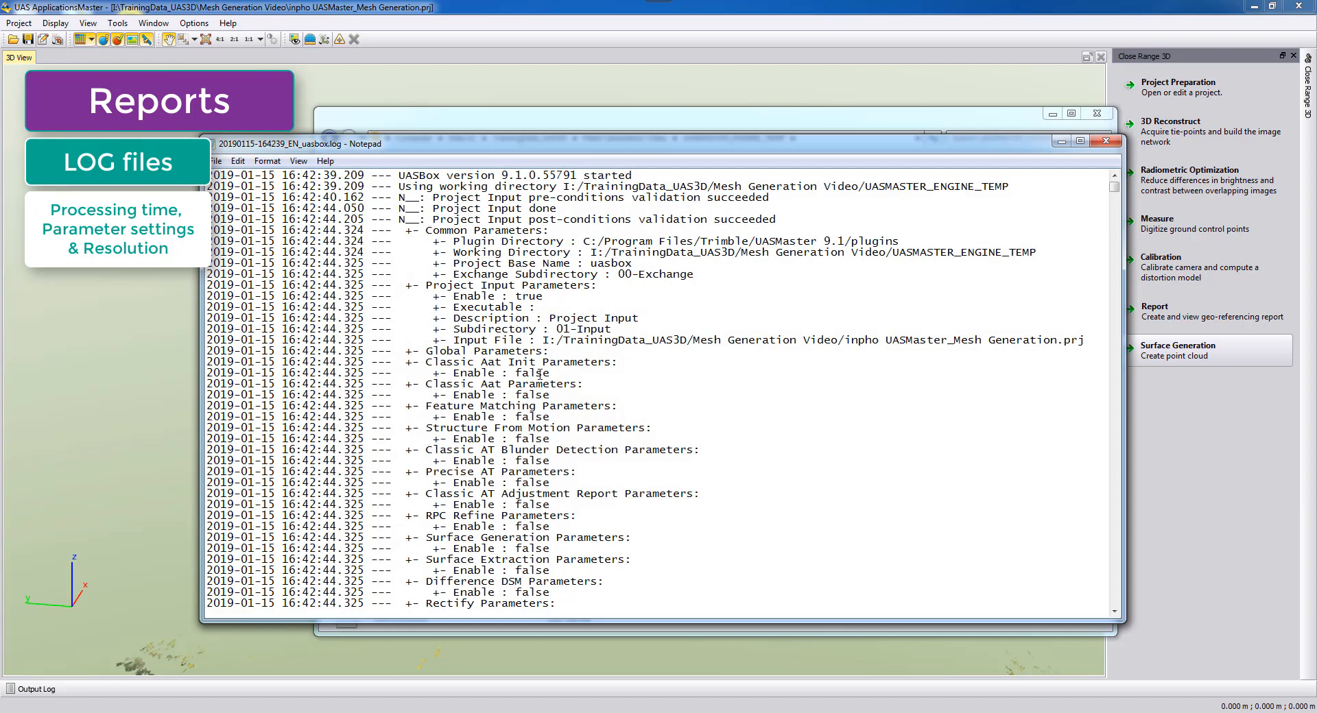
click(1104, 141)
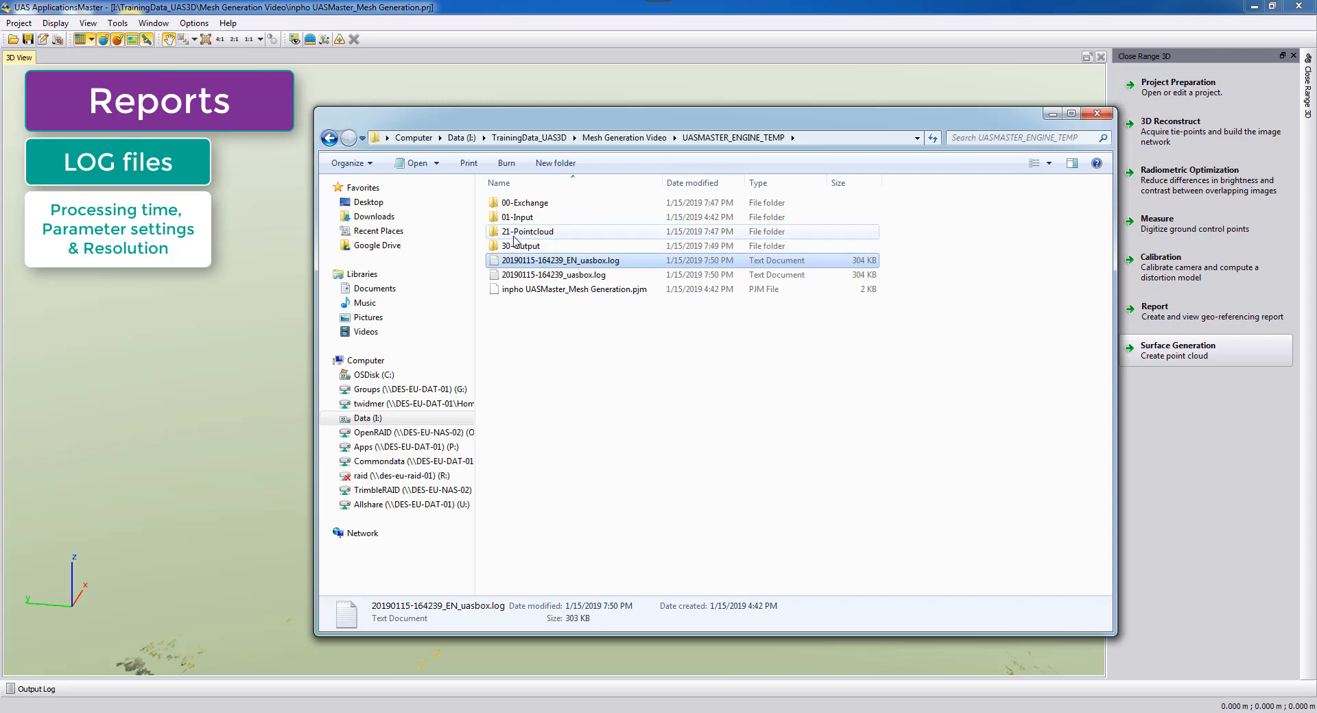
- Open TrimbleReport.log from the 21-Pointcloud folder
double_click(529, 236)
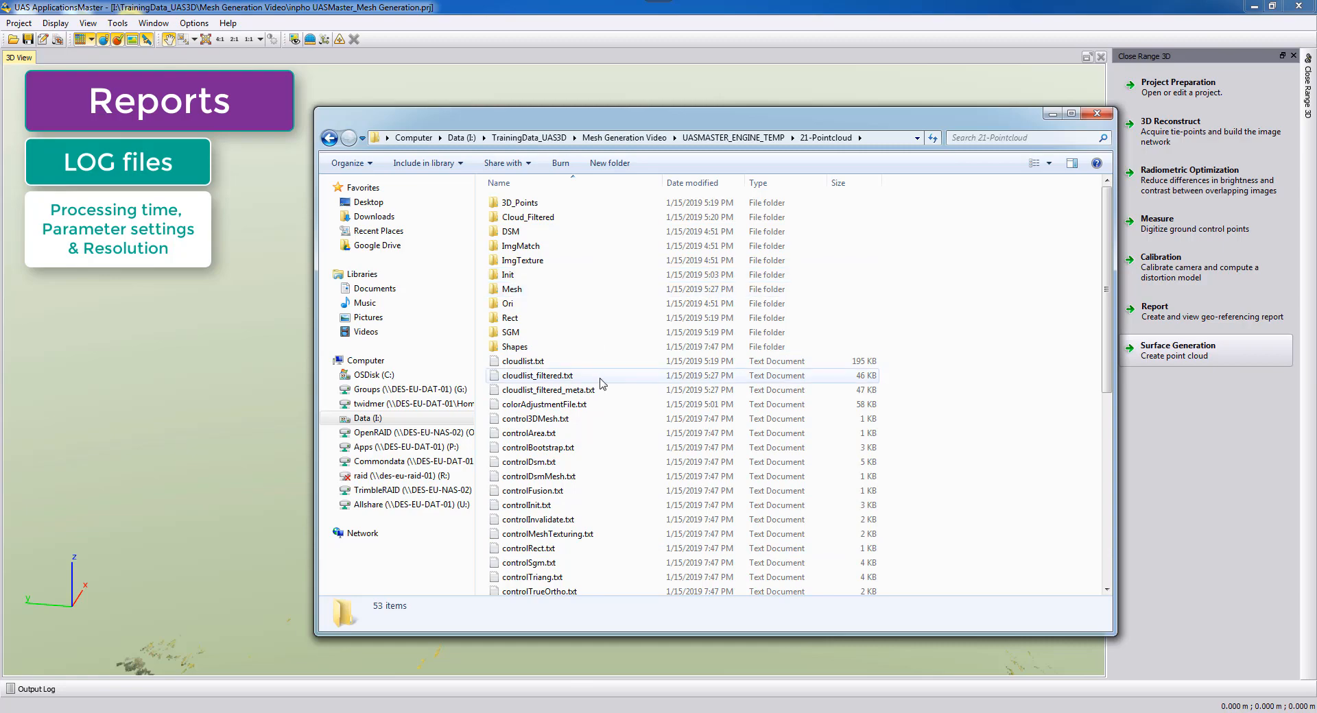
scroll(600, 383, down, 8)
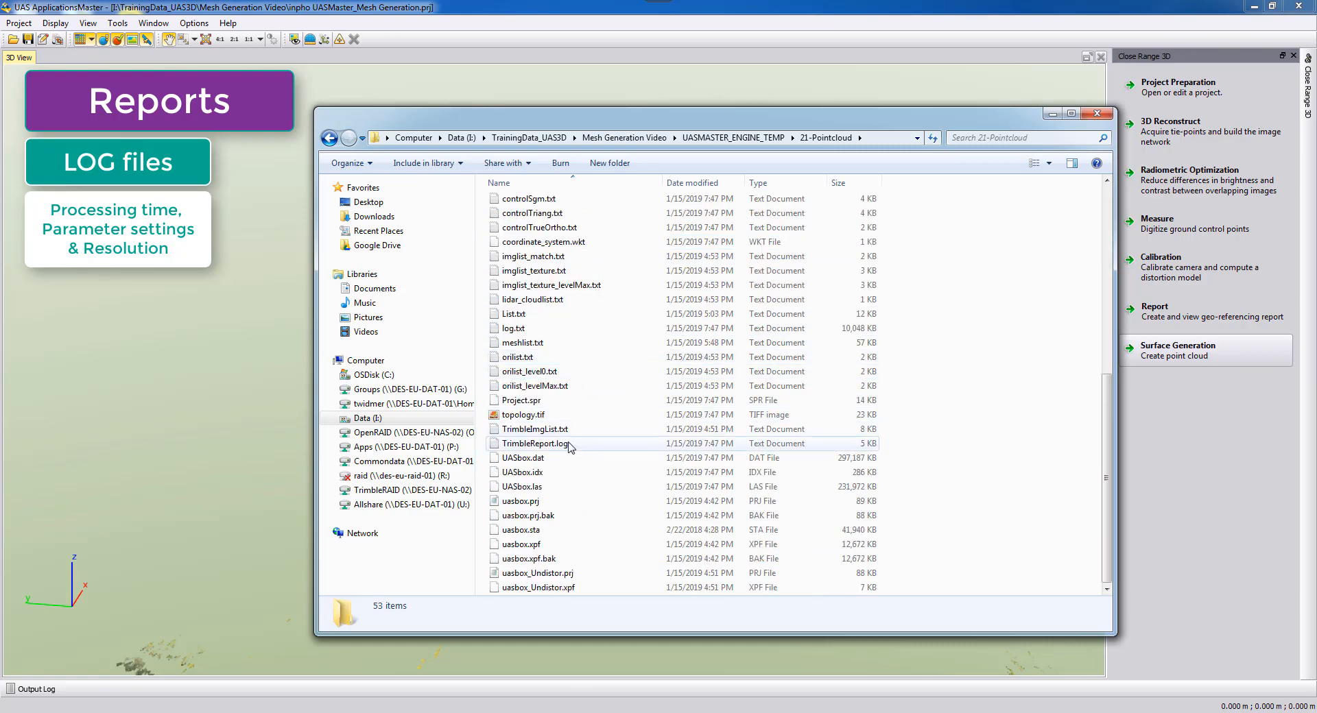
click(566, 444)
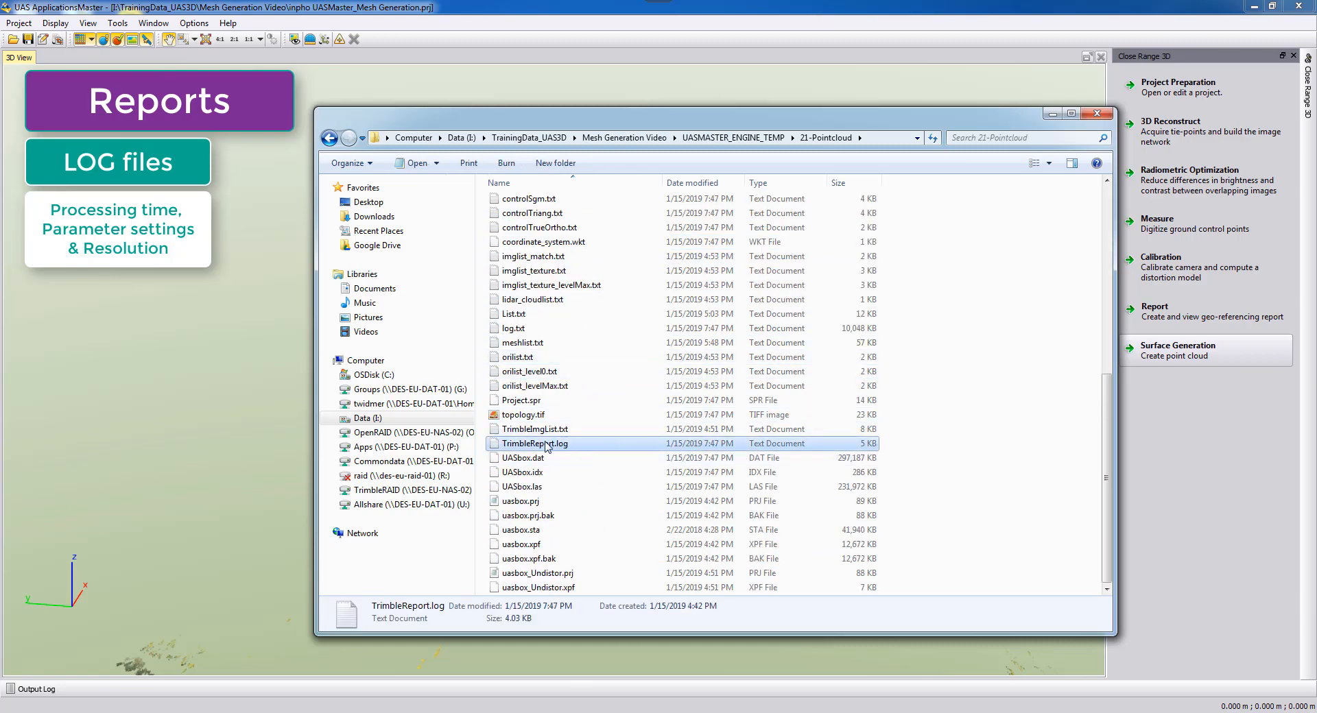
double_click(546, 444)
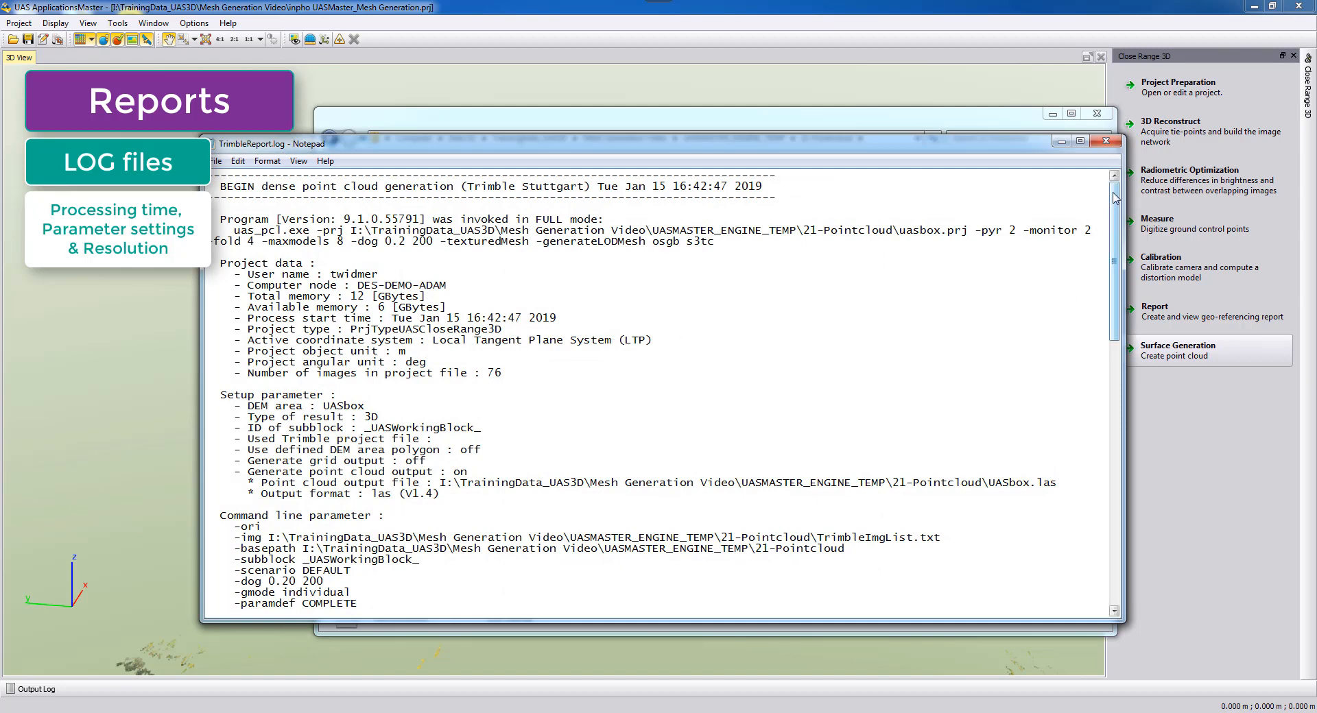
- Examine the elapsed times for 3d mesh texturing and 3d mesh at the end of the report
drag(1113, 243, 1112, 510)
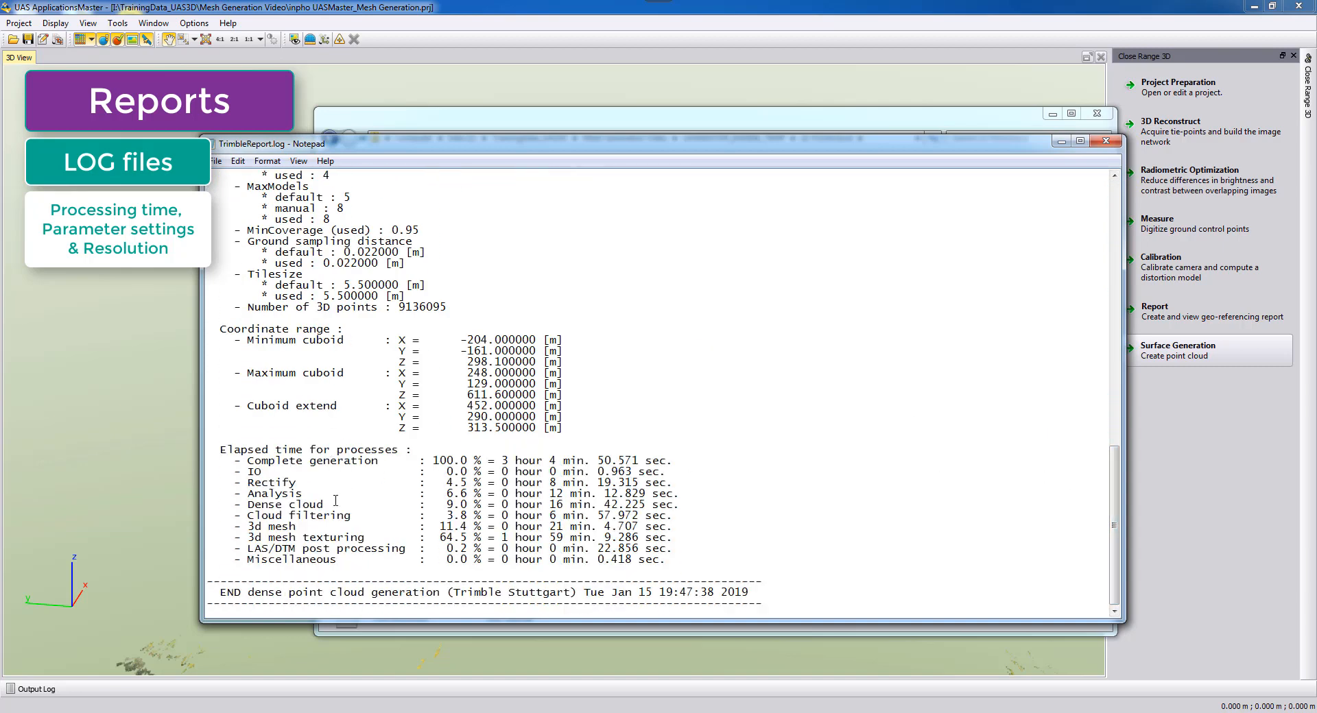
drag(273, 537, 680, 540)
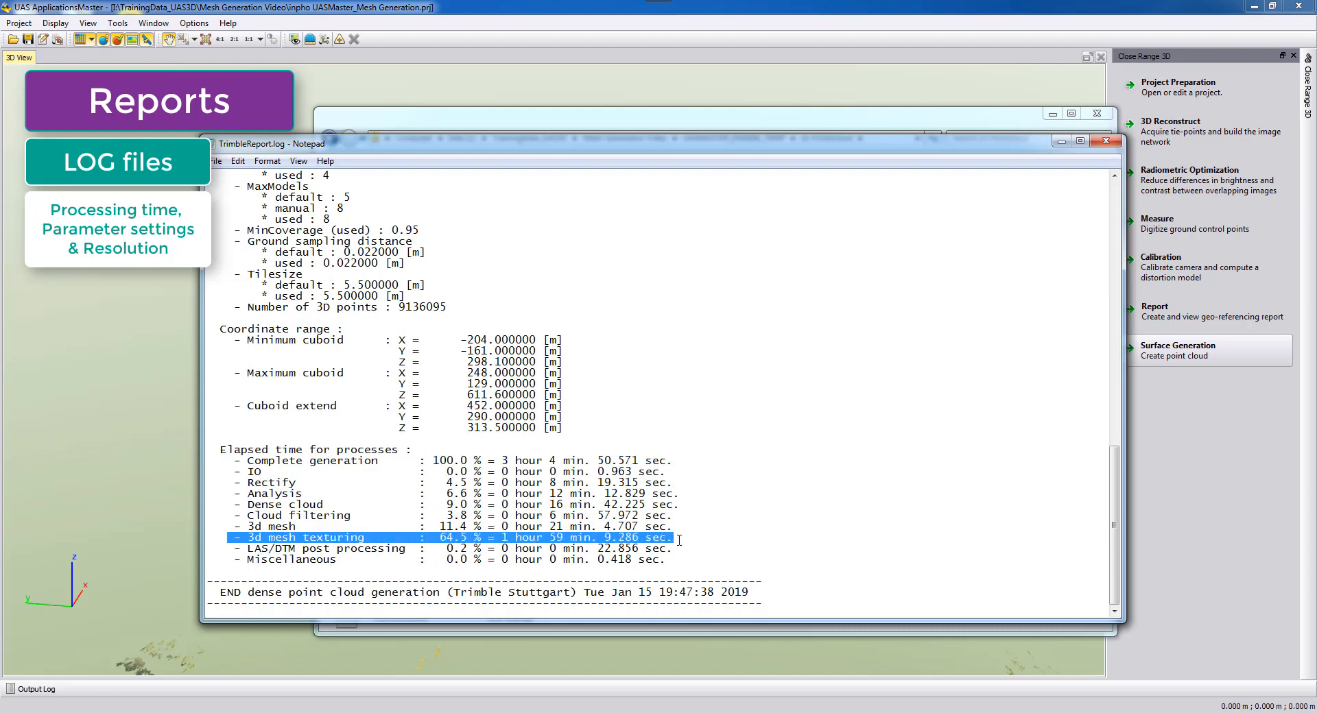
click(264, 529)
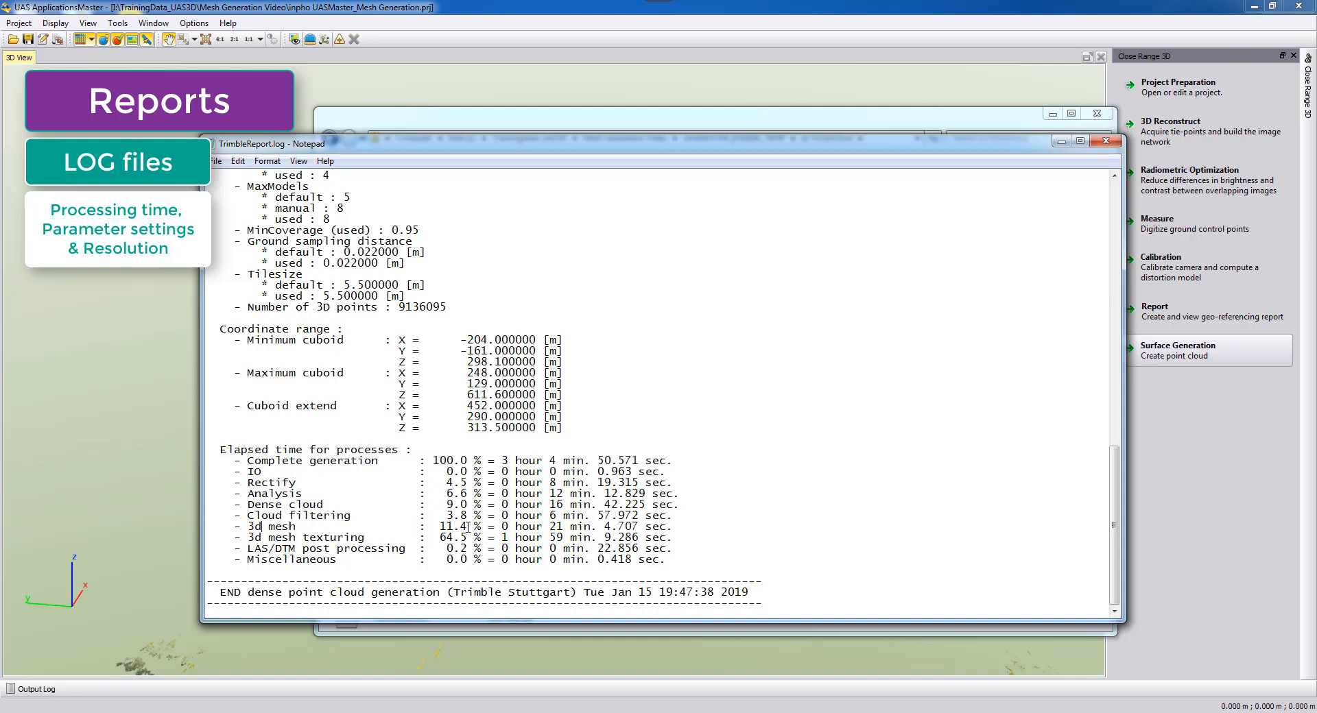
drag(549, 526, 574, 527)
- Review the -pyr command line parameter in the report and compare it with the 3d mesh texturing time
drag(1113, 532, 1113, 264)
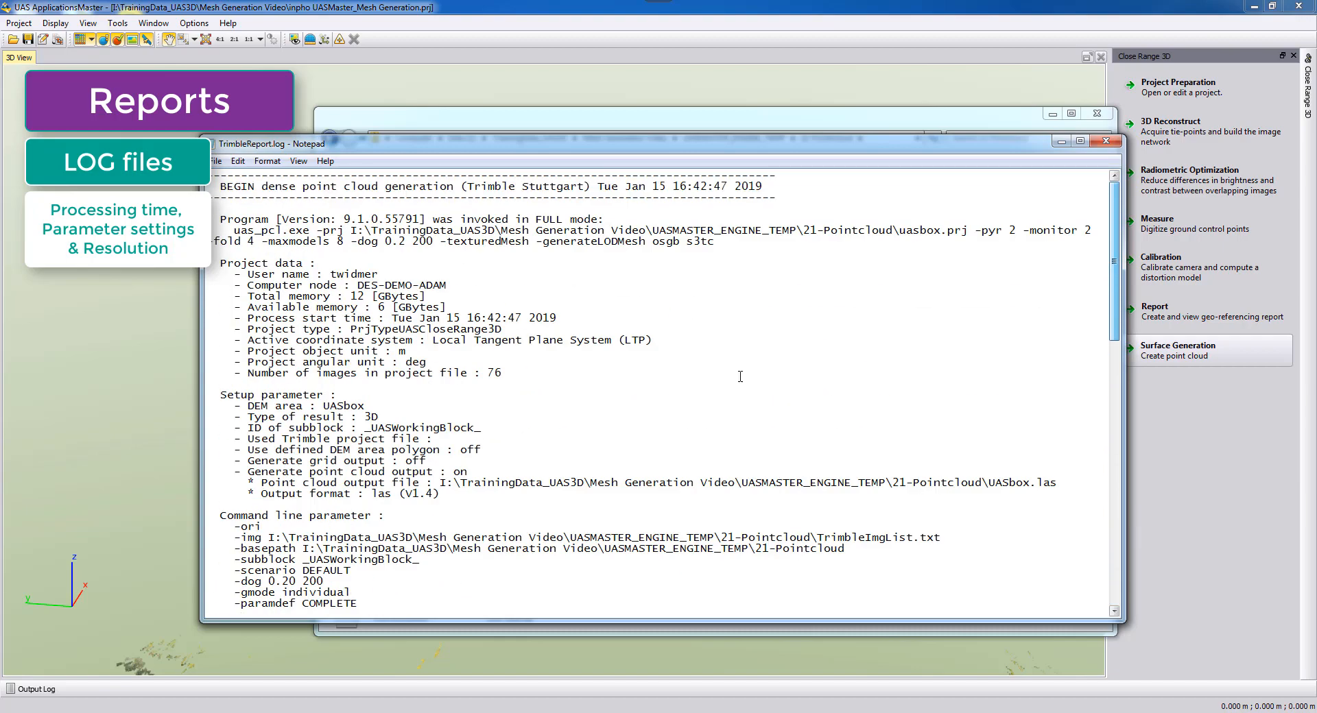
scroll(319, 467, down, 1)
scroll(319, 467, down, 3)
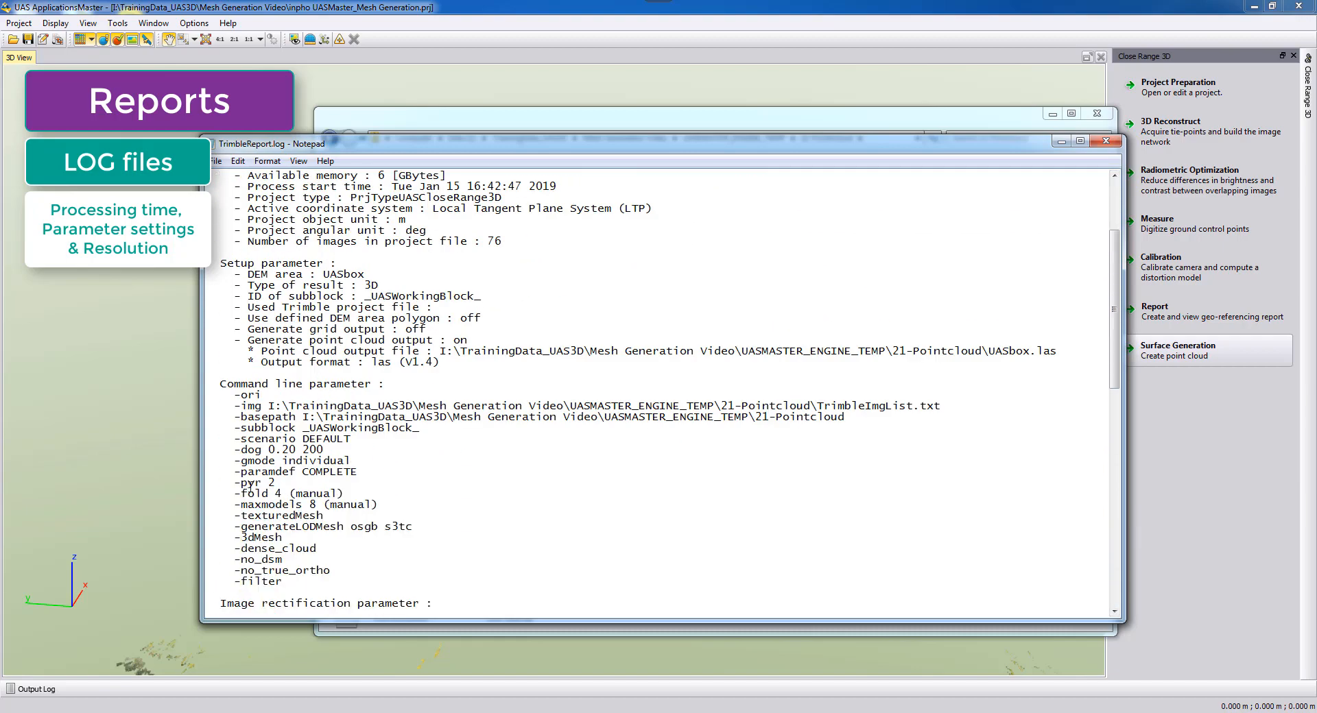
drag(233, 484, 290, 486)
scroll(309, 519, down, 15)
drag(234, 538, 659, 542)
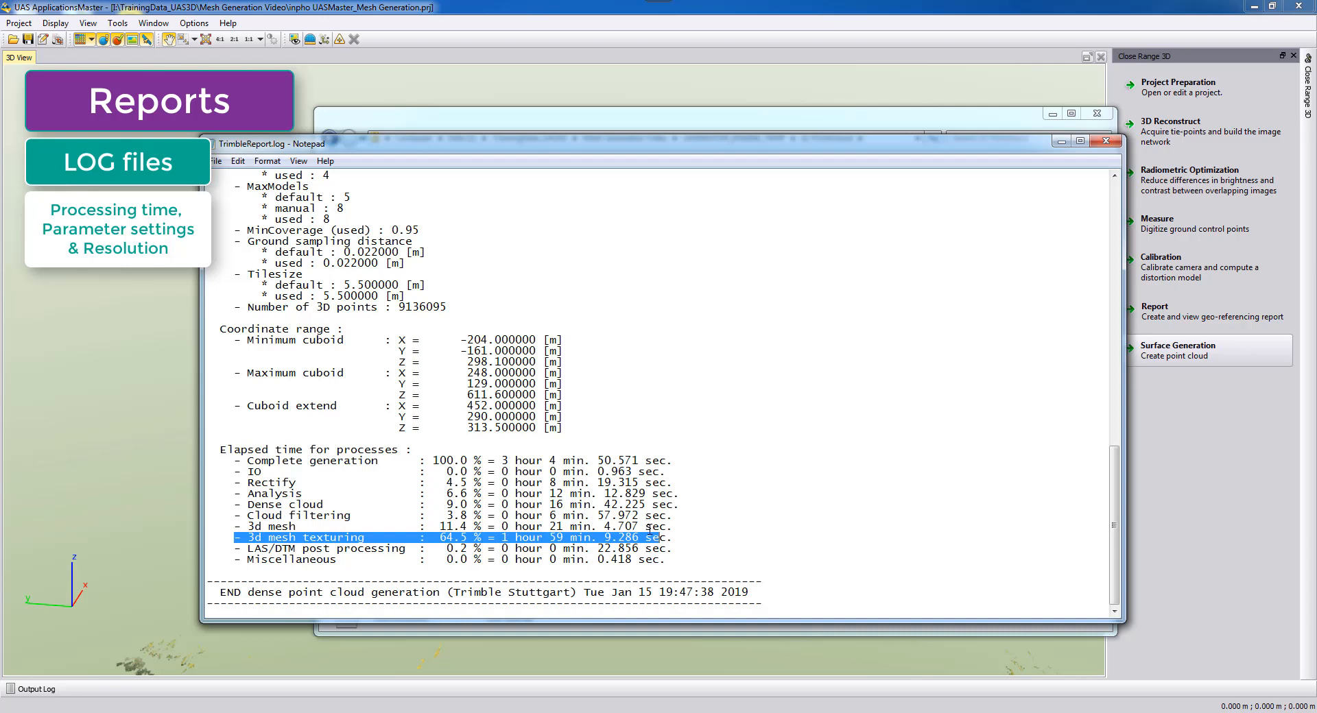
- Examine the manual -fold and -maxmodels entries among the report's command line parameters
drag(1115, 517, 1115, 328)
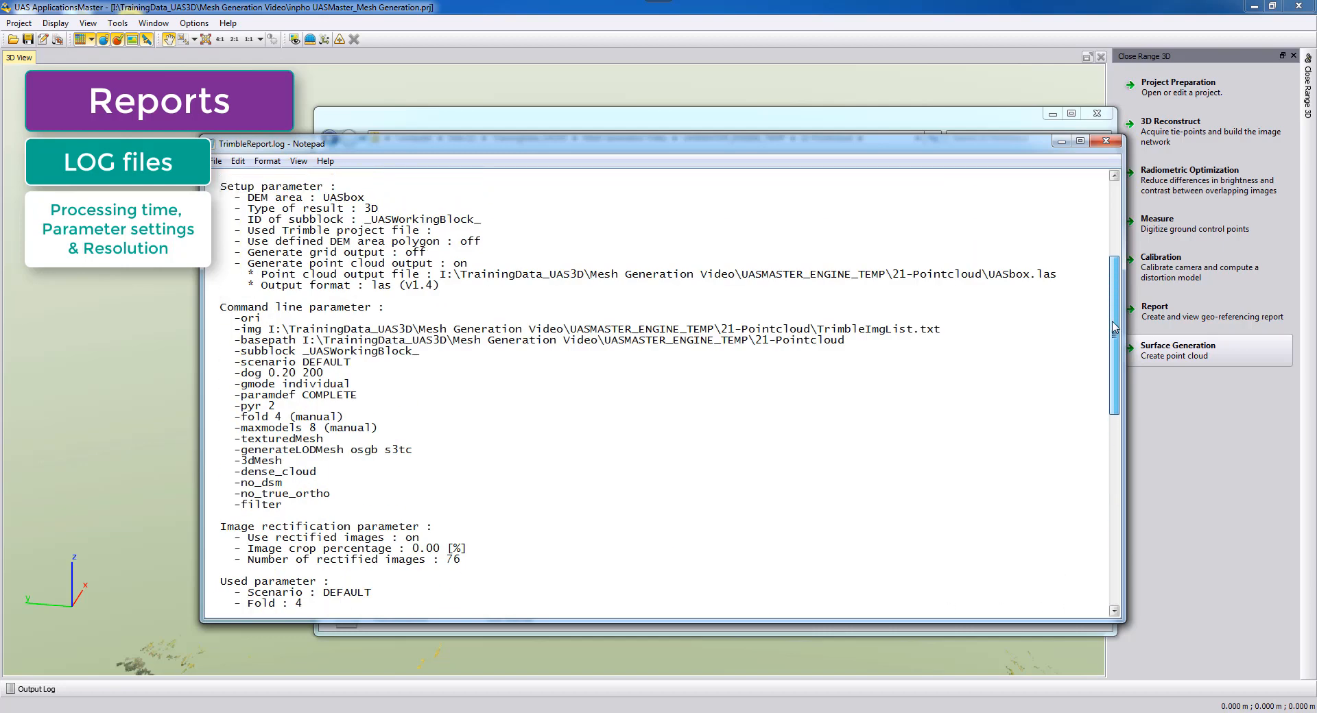
scroll(1115, 328, up, 1)
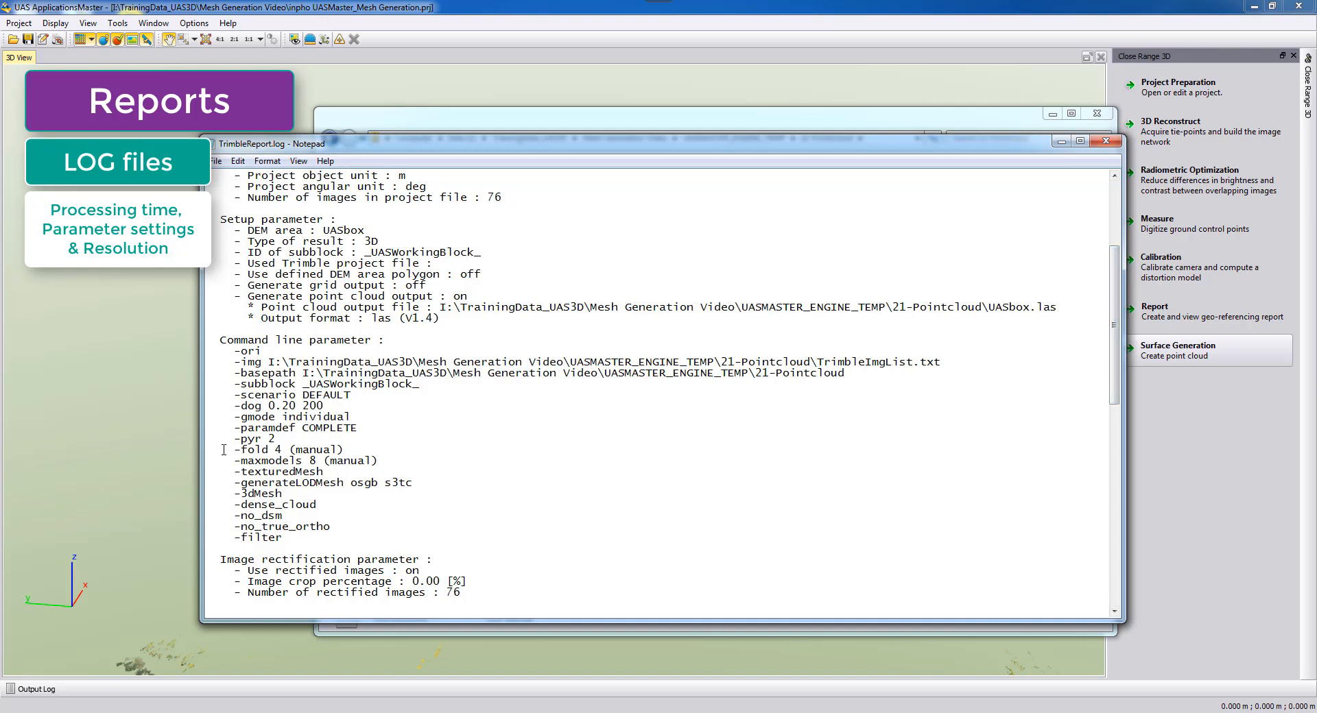
drag(224, 450, 345, 450)
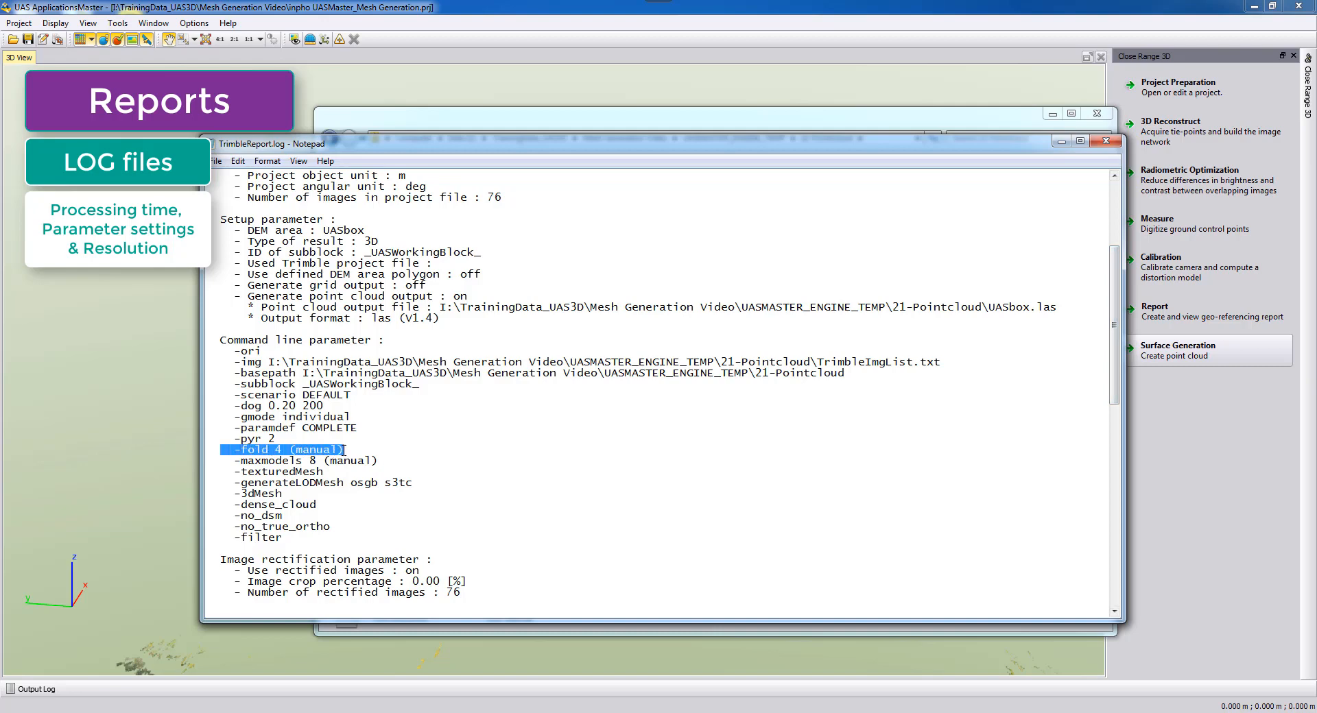
click(284, 461)
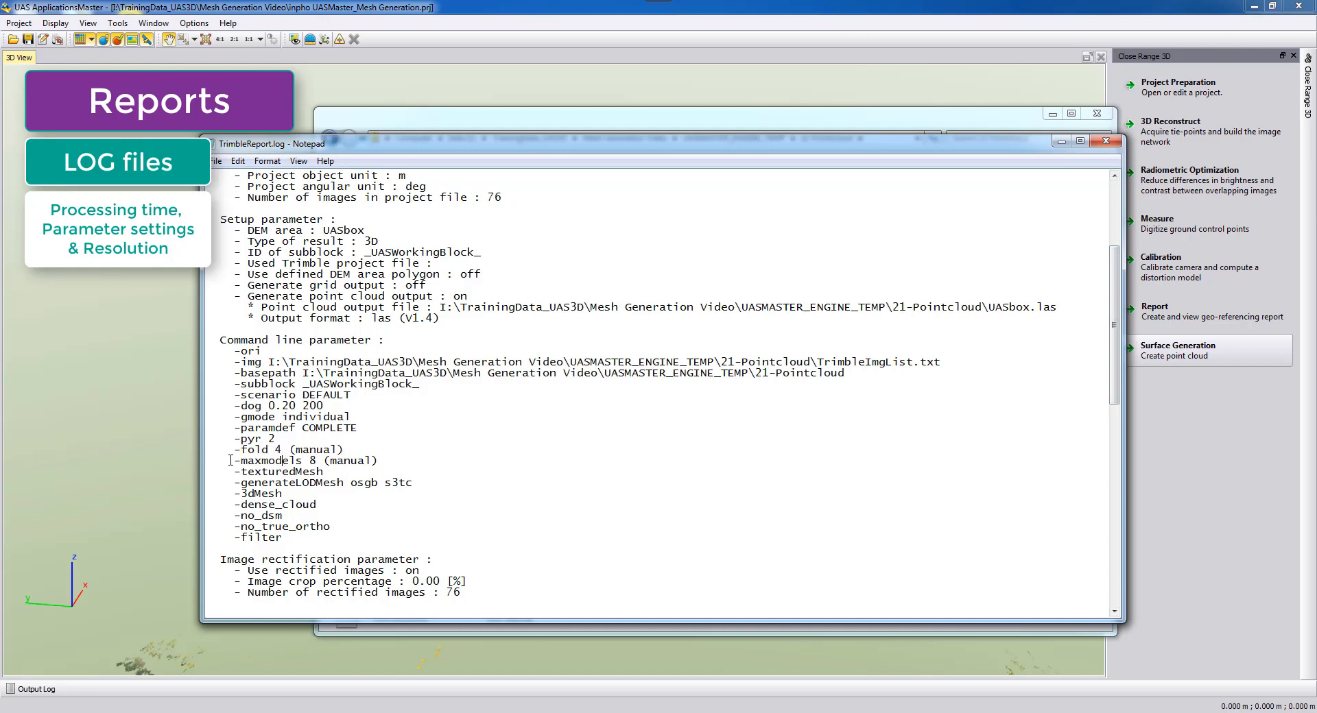
drag(215, 461, 405, 461)
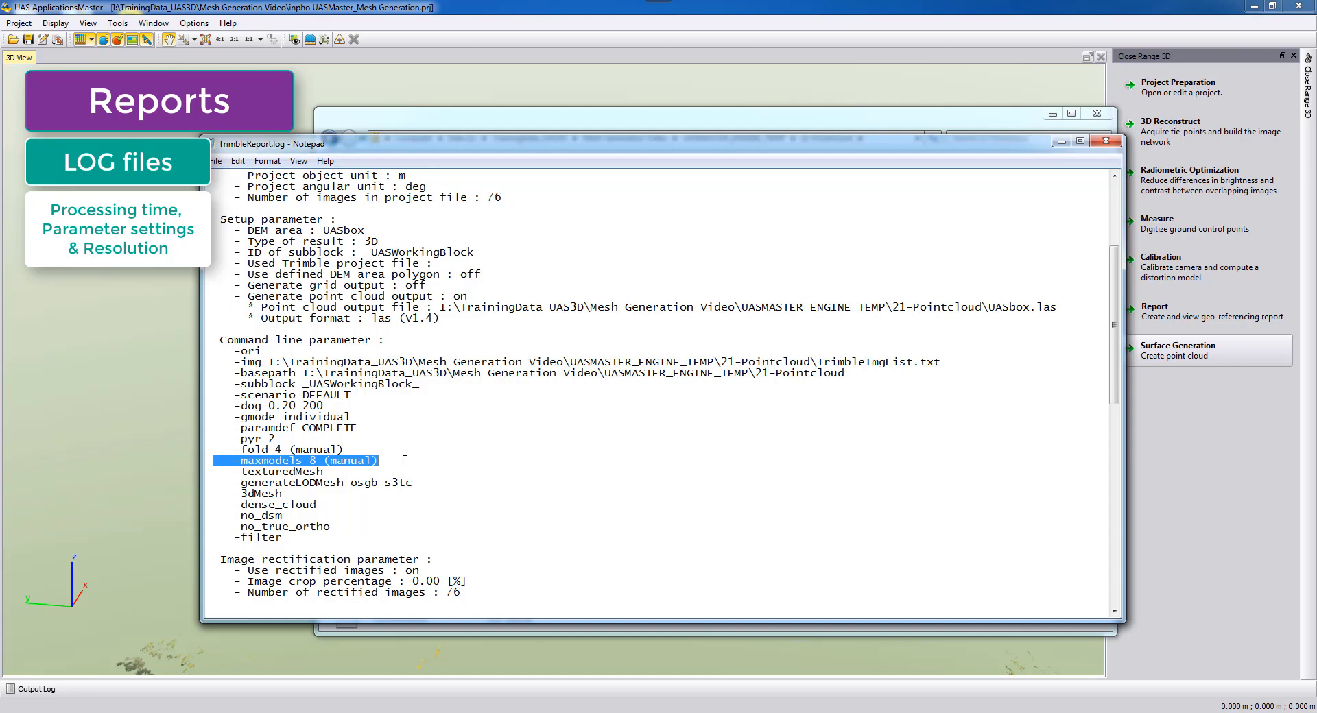
click(394, 461)
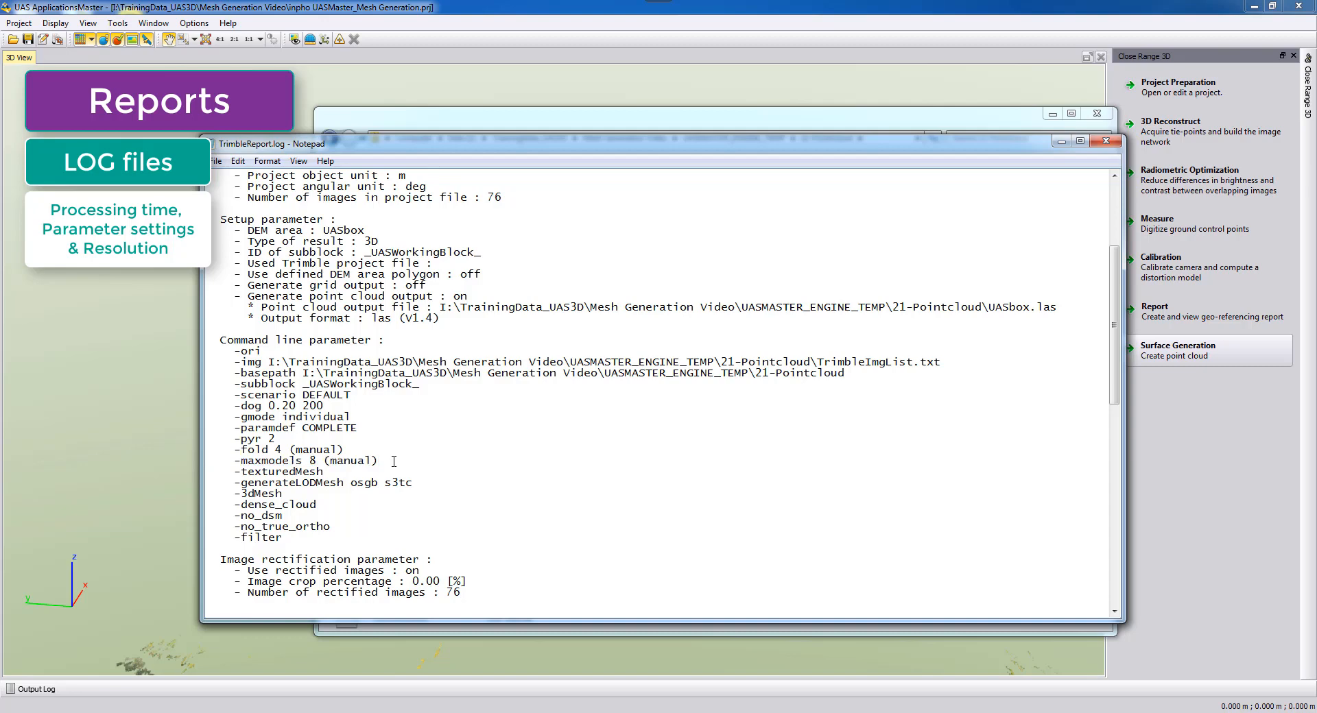
- Check the ground sampling distance under the report's project information and close TrimbleReport.log
scroll(394, 461, down, 9)
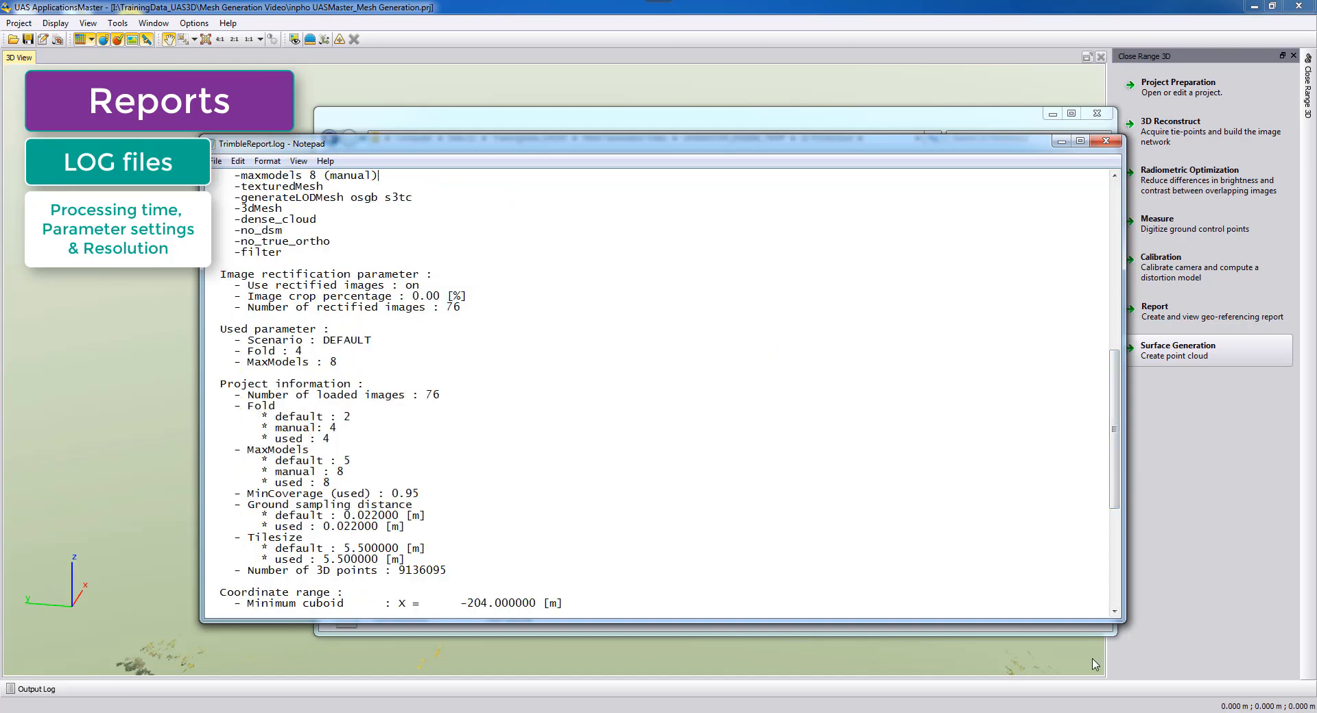
mouse_move(1115, 361)
mouse_down()
mouse_move(1116, 393)
mouse_move(1116, 377)
mouse_up()
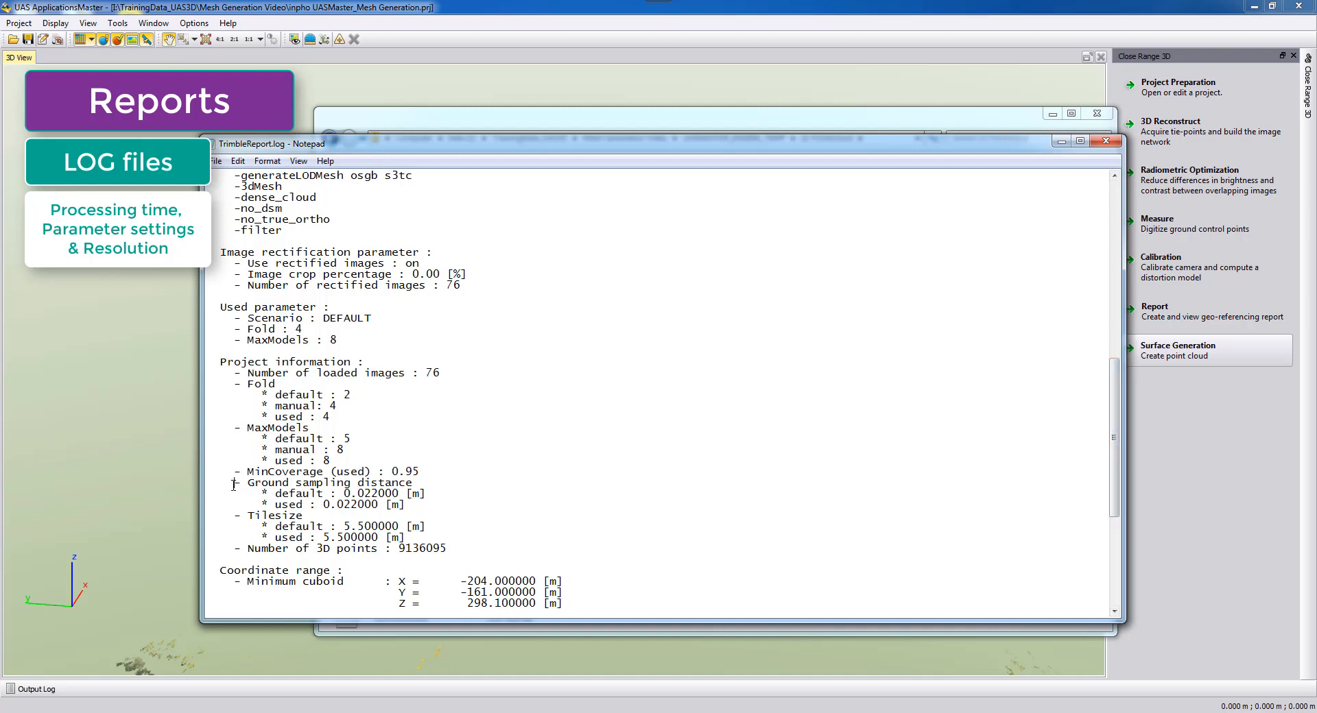
drag(234, 484, 426, 494)
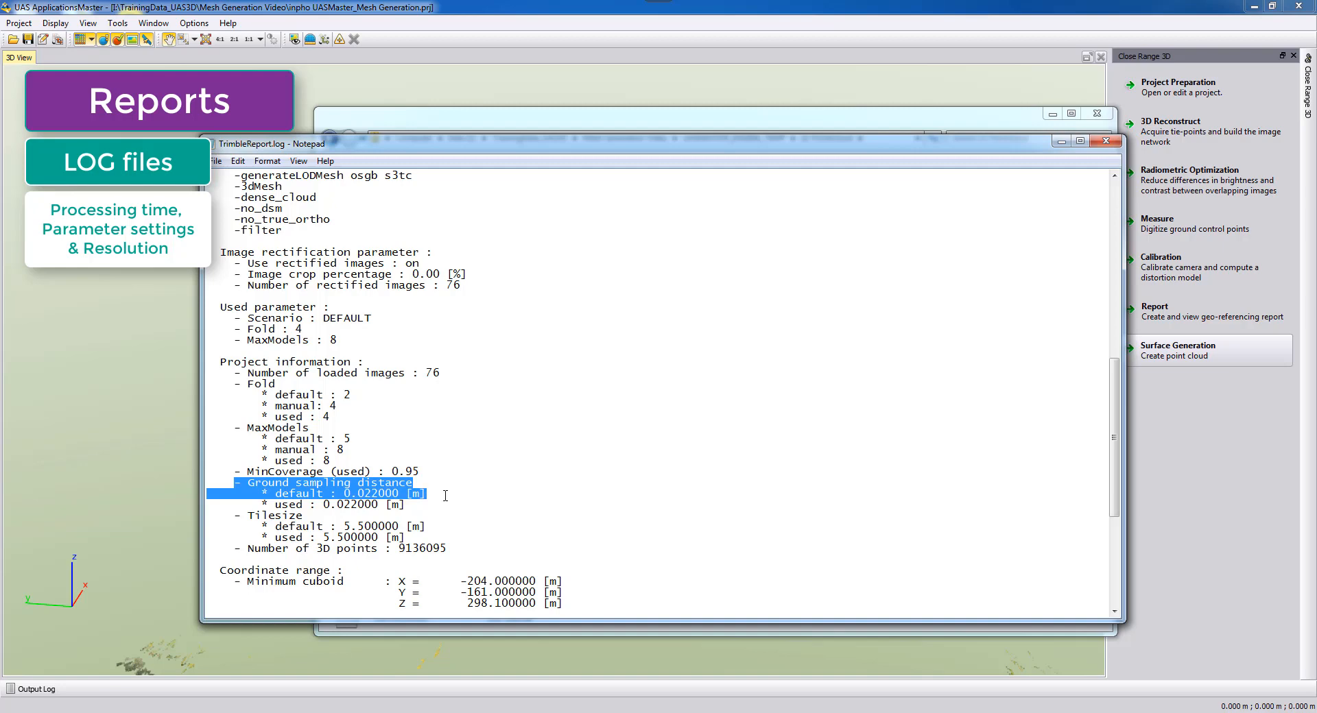
scroll(366, 532, down, 3)
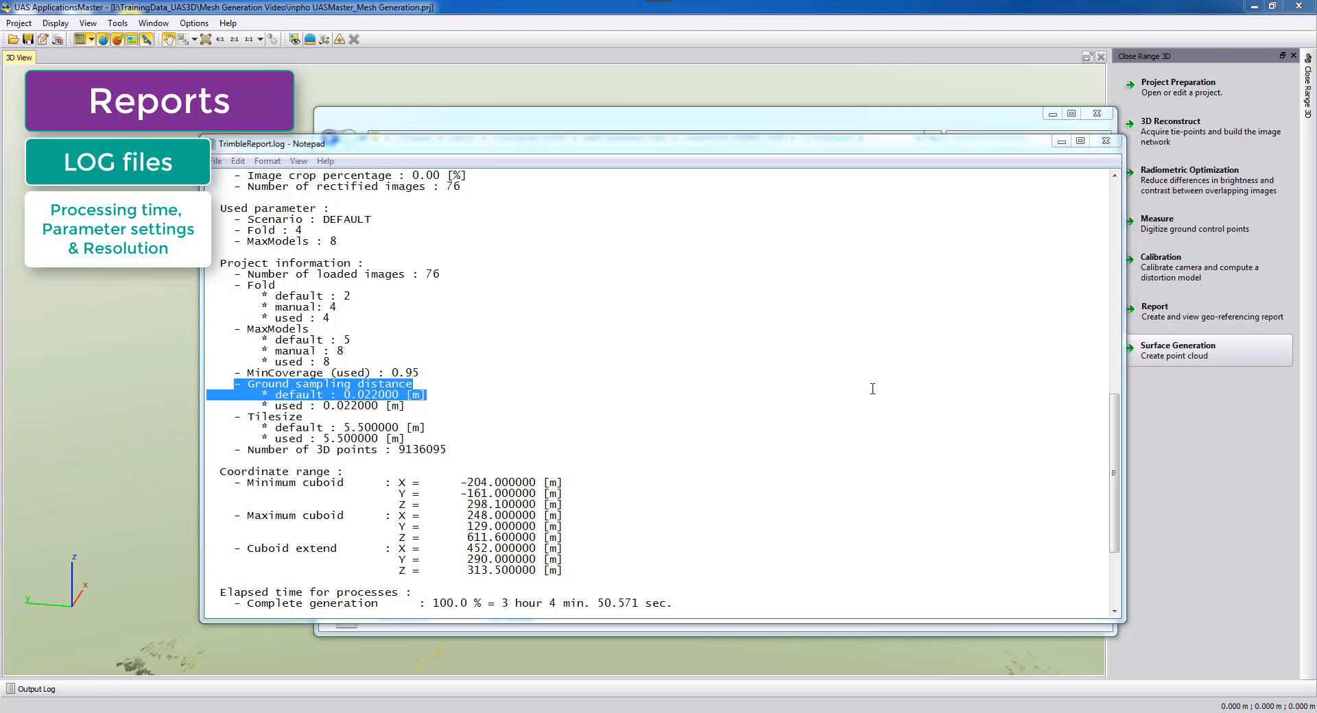
click(1105, 140)
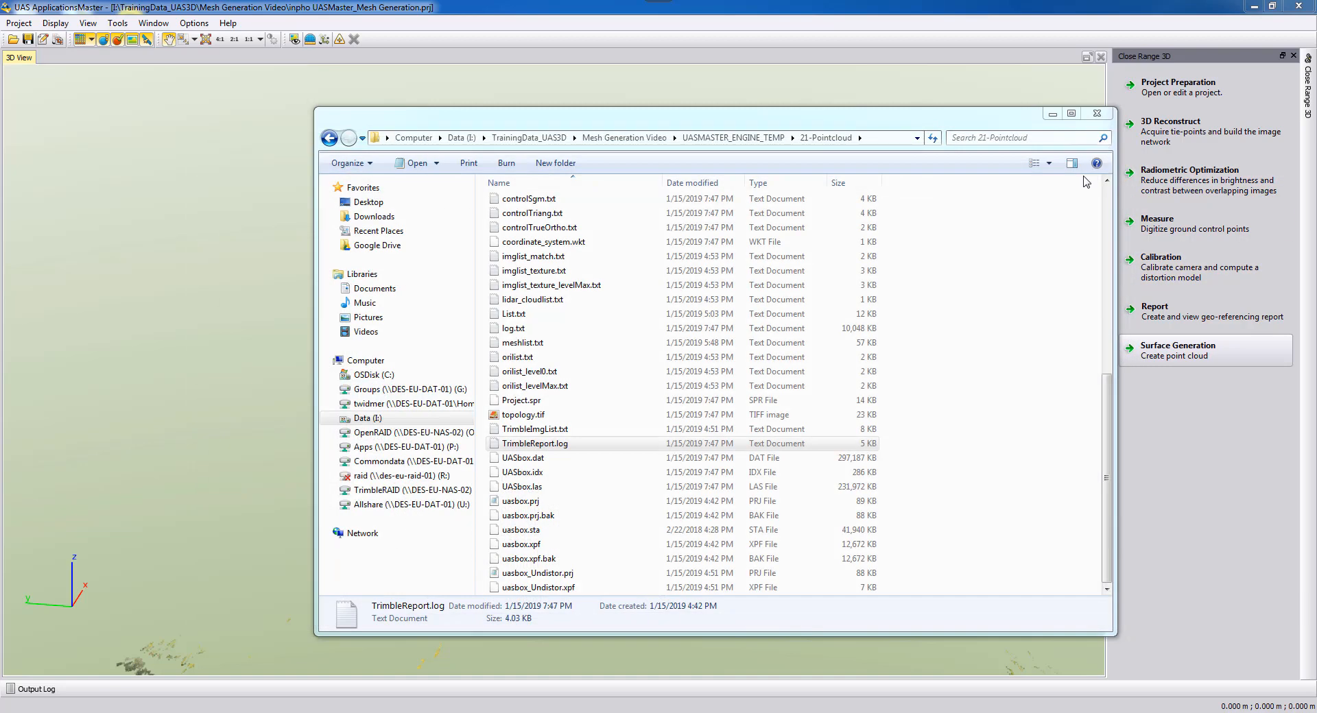
- Return to the Mesh Generation Video folder and open its 3D-Mesh folder
click(710, 138)
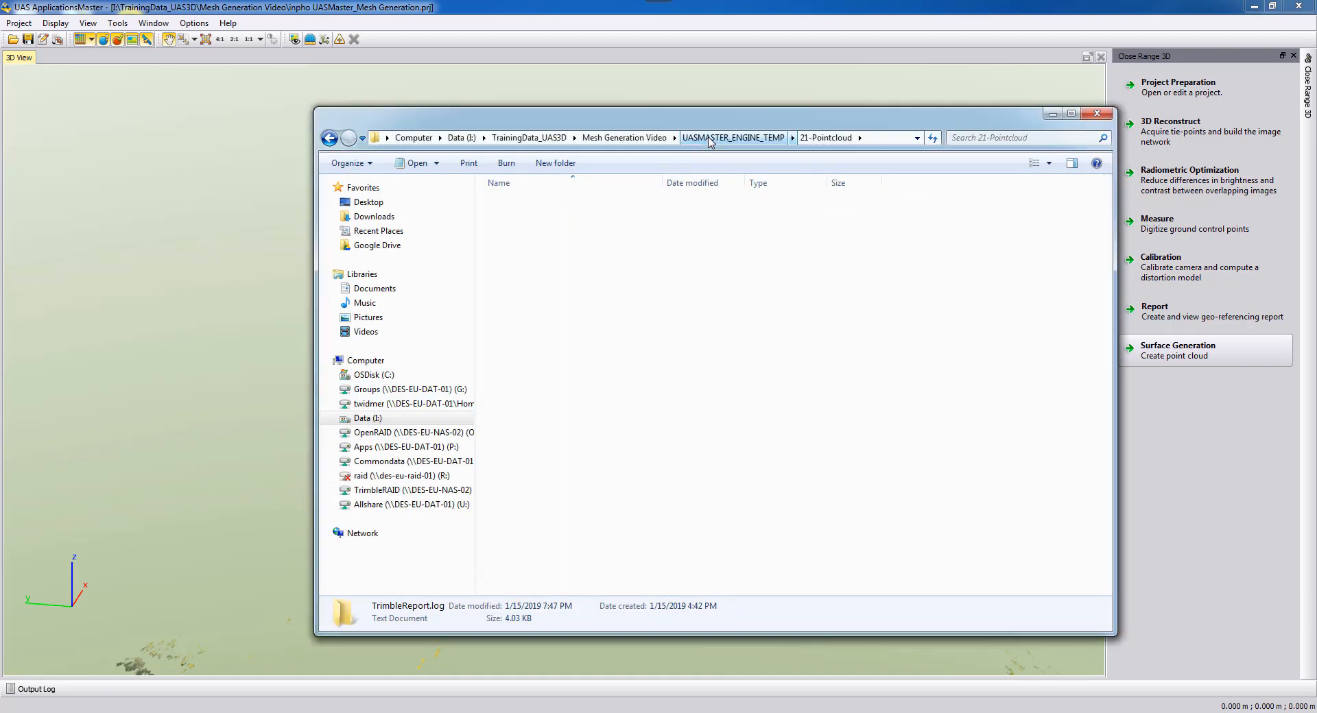
click(662, 139)
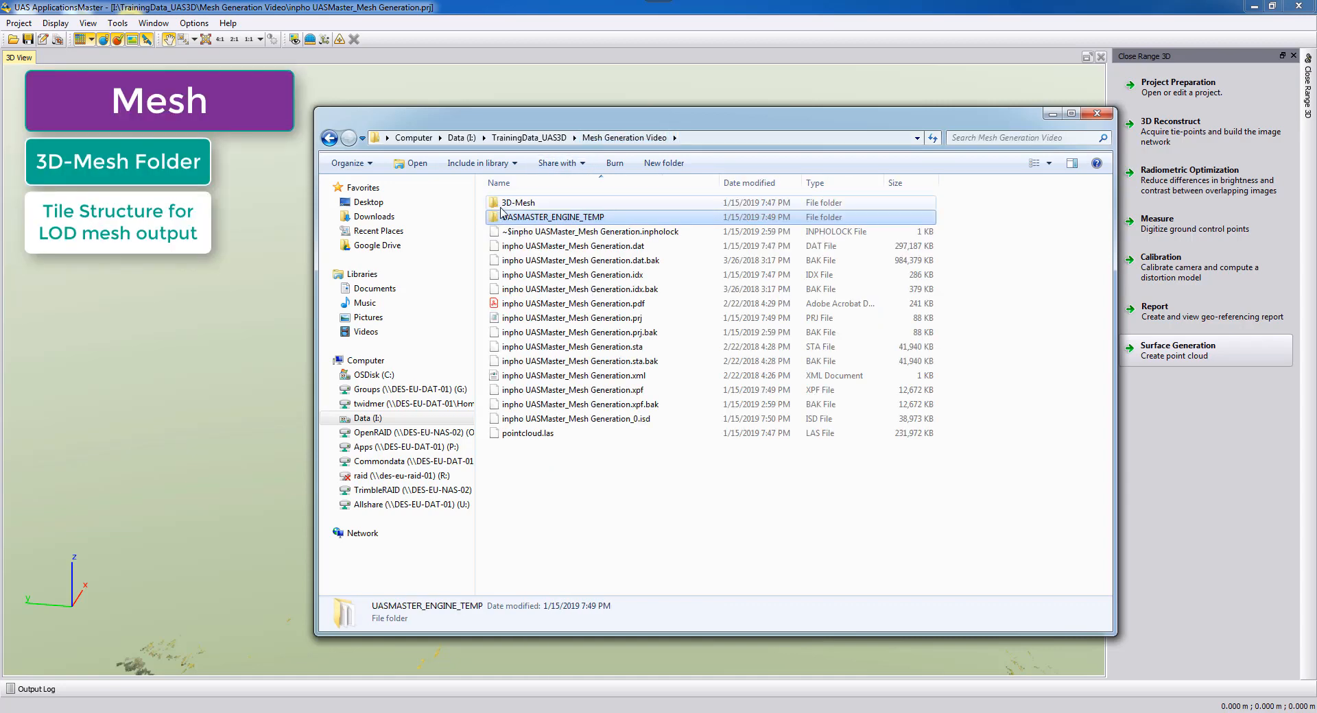
click(528, 204)
double_click(528, 204)
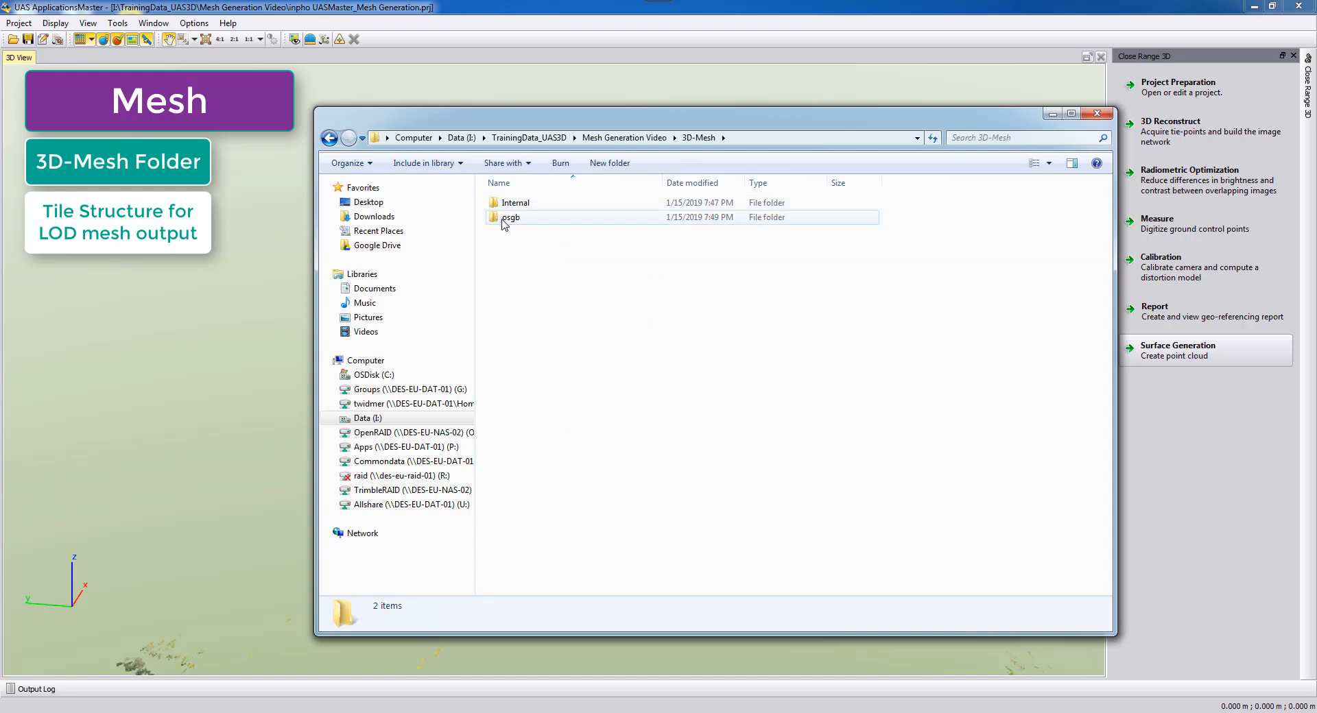
- Open the osgb folder, look through the LOD mesh tile folders and select main.osgb
mouse_move(531, 223)
click(510, 218)
double_click(510, 218)
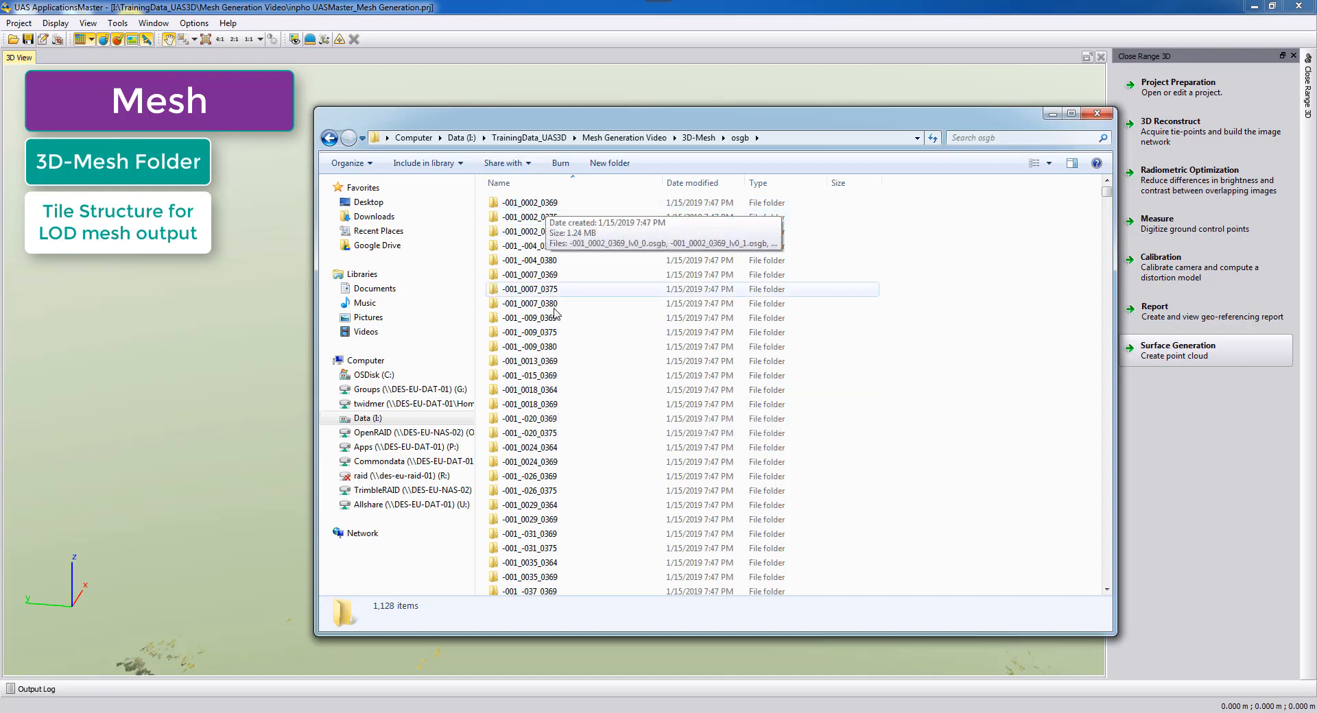
drag(1108, 198, 1106, 584)
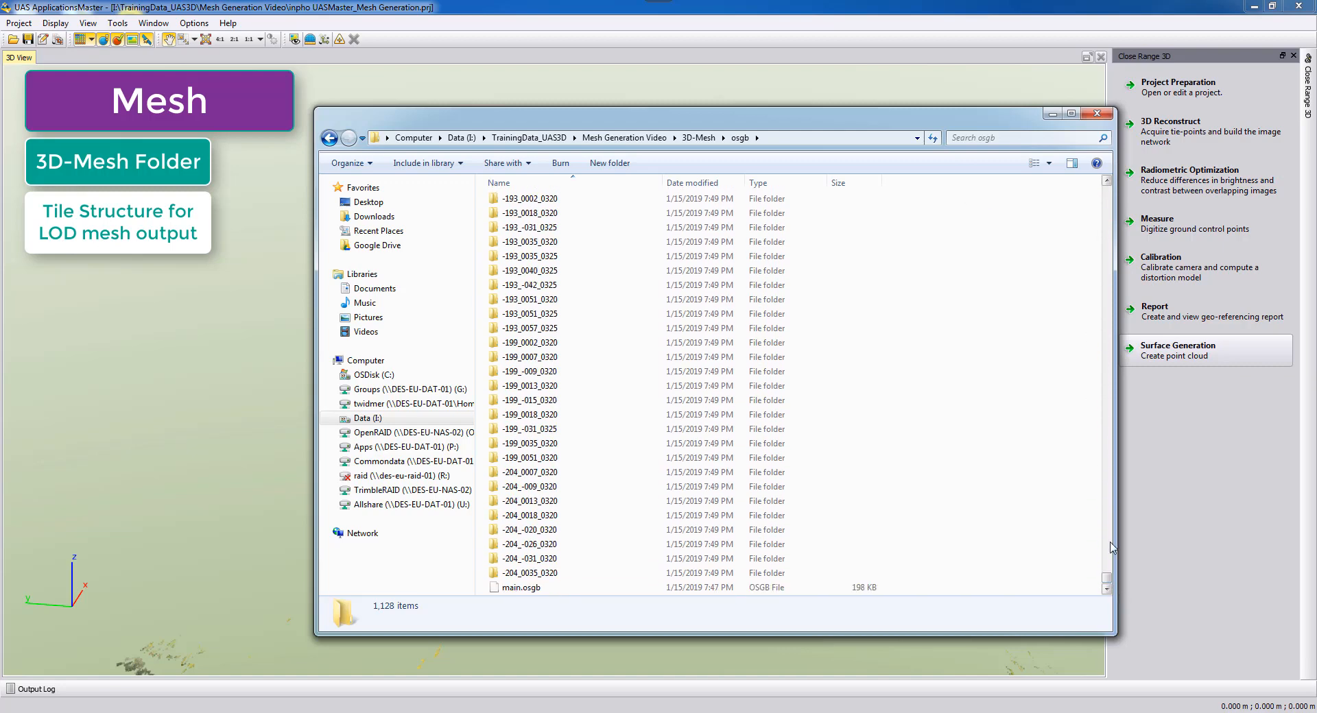
click(540, 588)
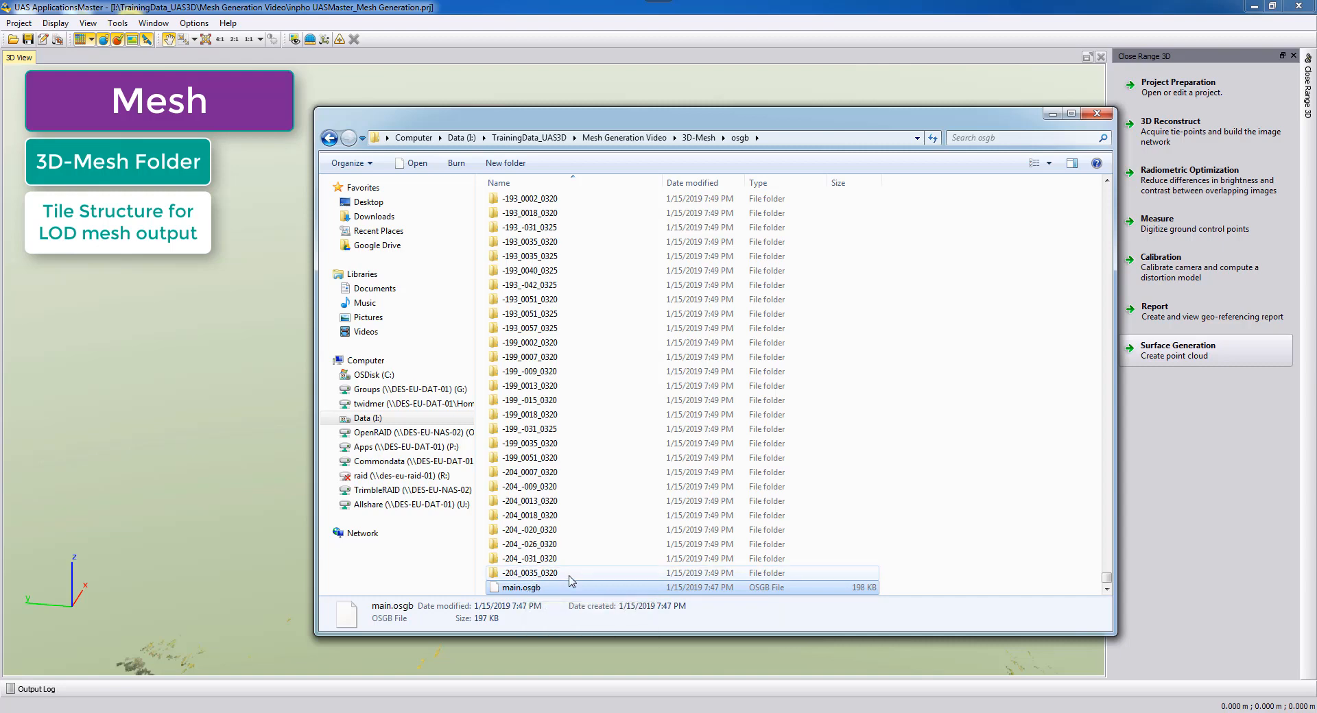
- Switch to the Trimble Downloads page in Chrome and open the inpho product downloads
mouse_move(569, 580)
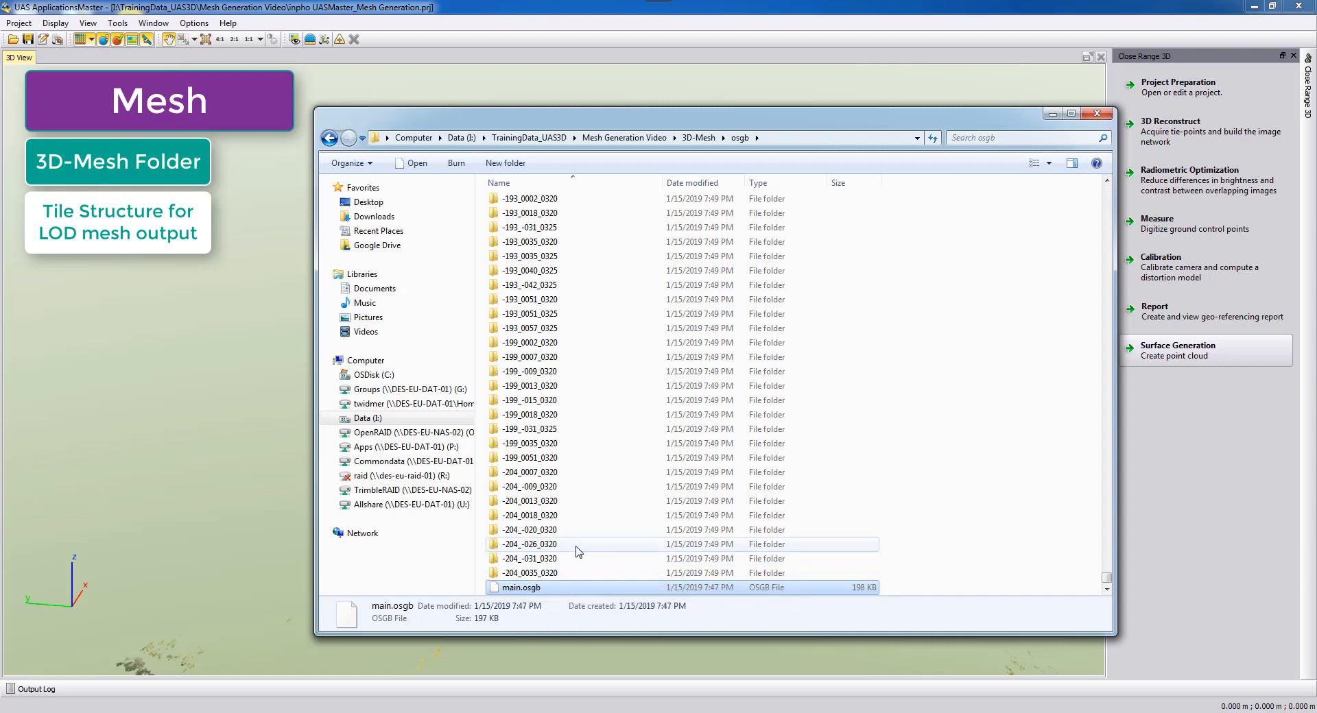
mouse_move(577, 551)
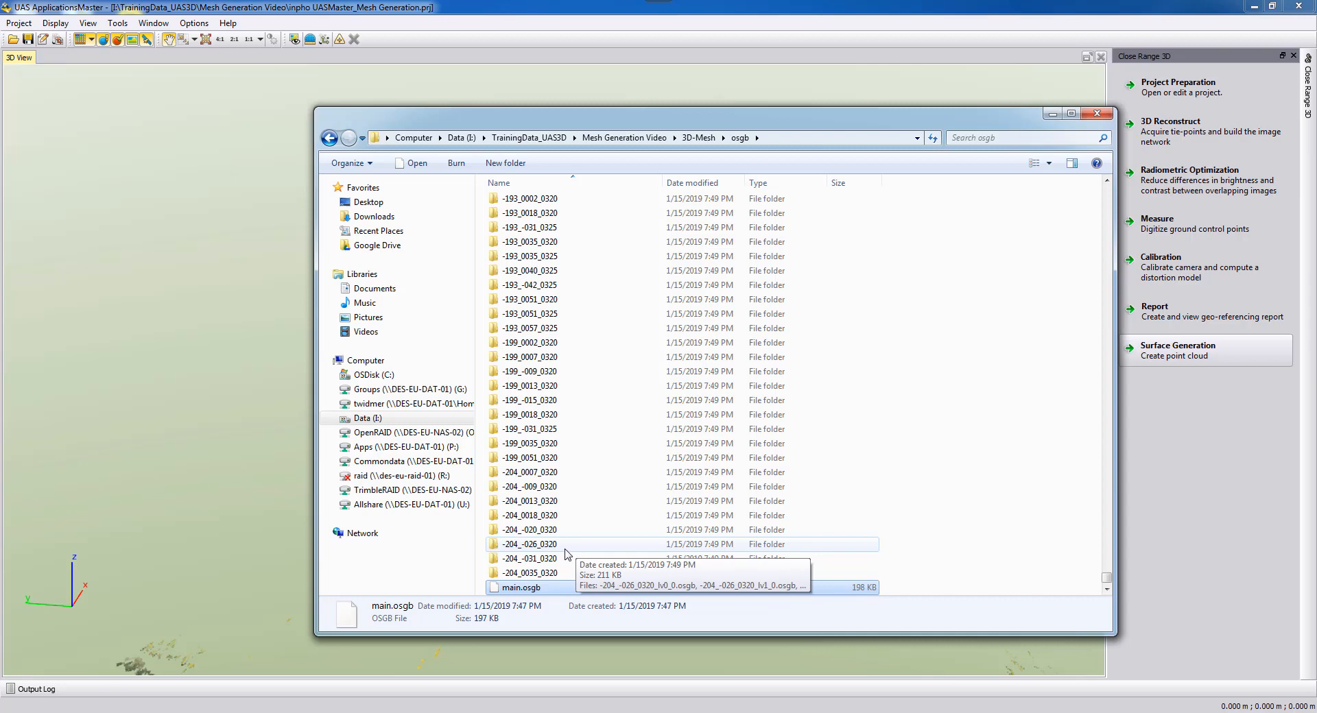
mouse_move(209, 710)
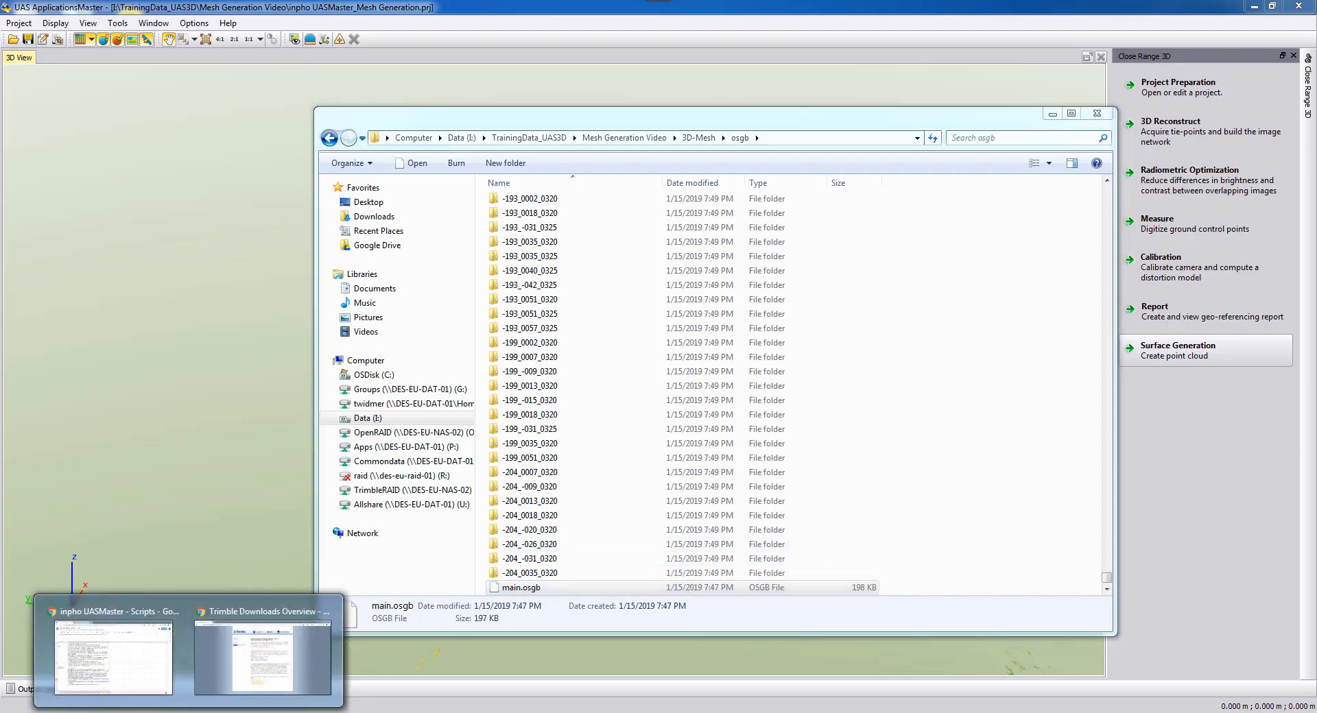
click(232, 657)
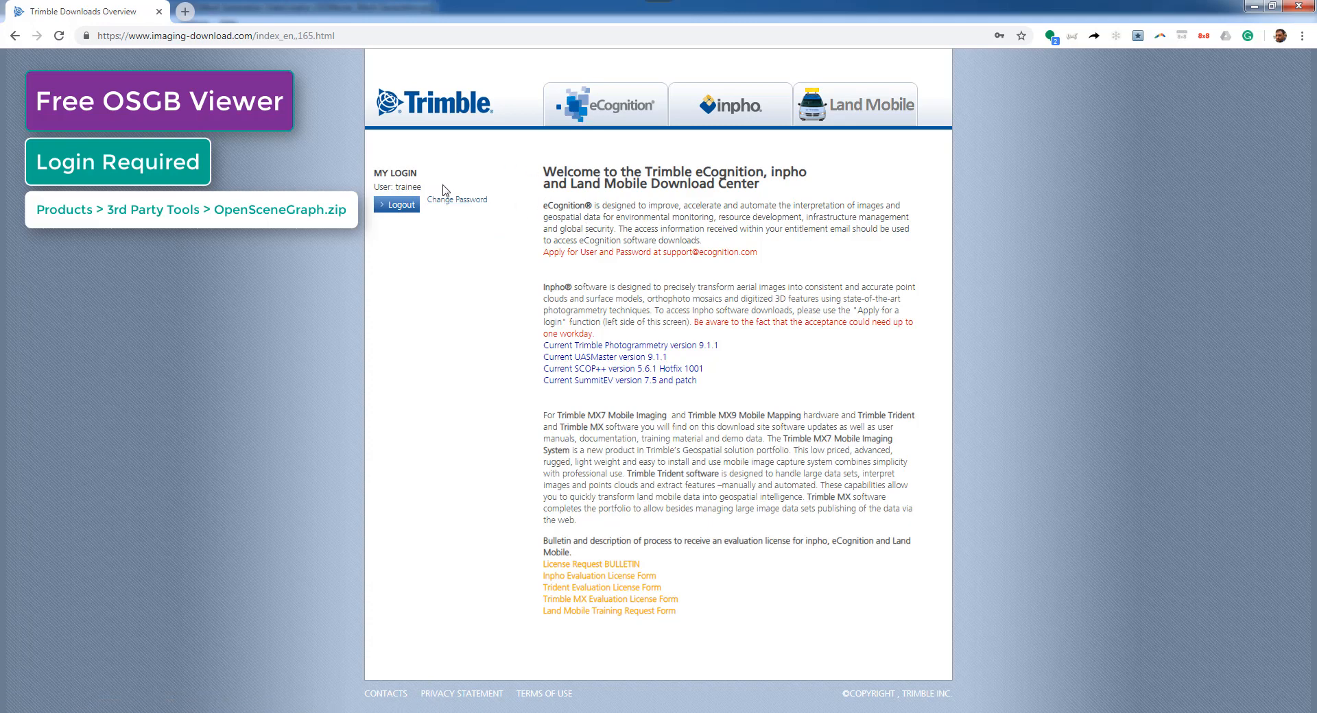
click(741, 121)
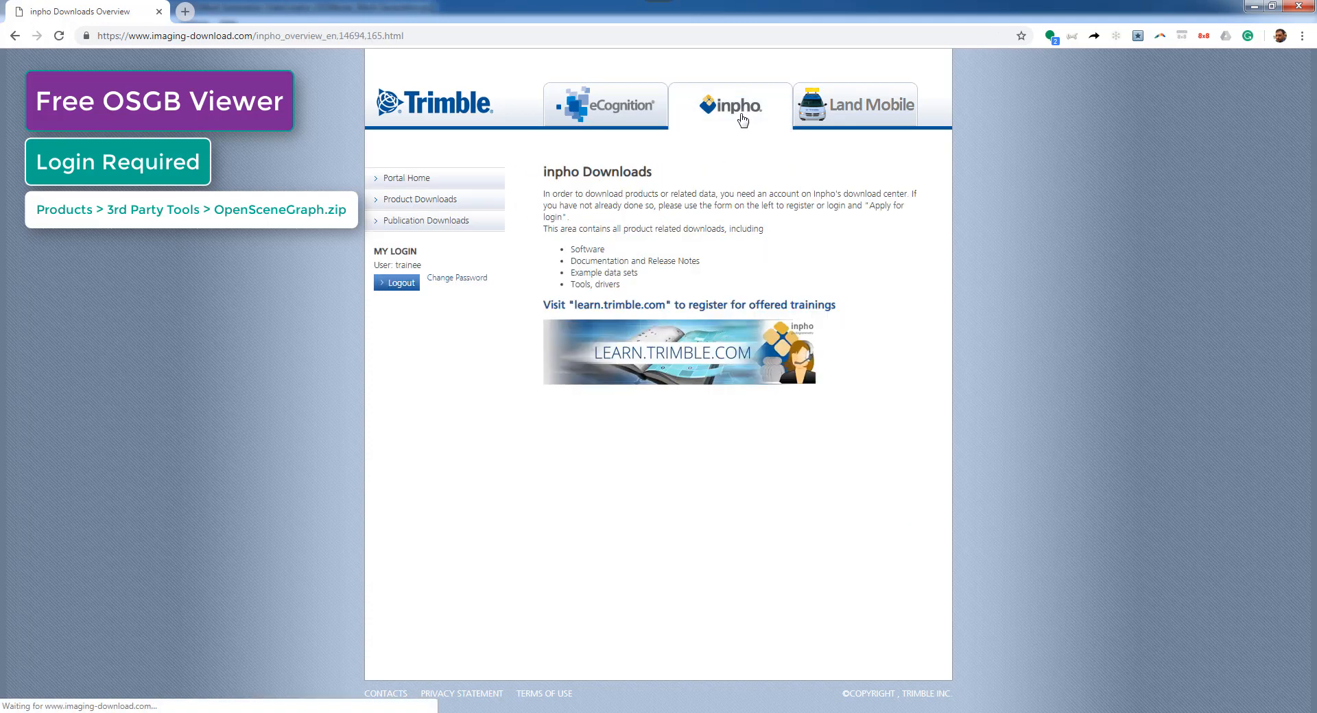
click(415, 200)
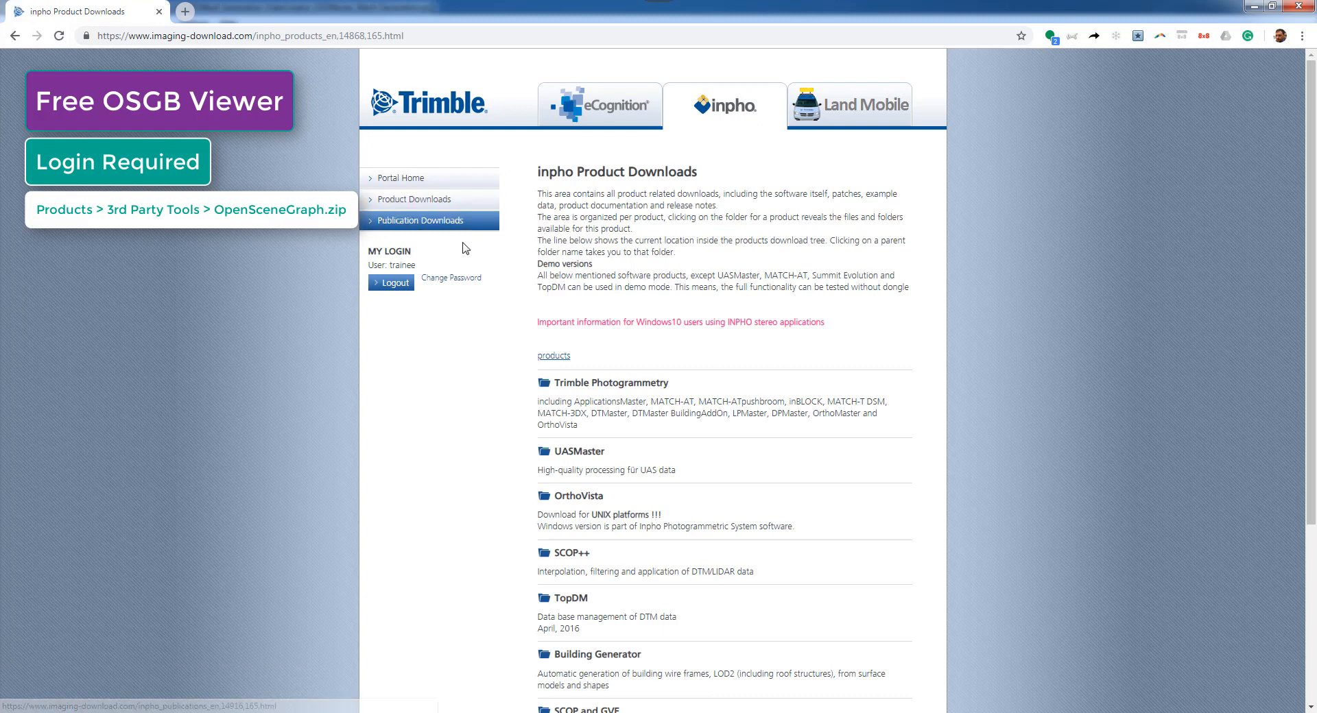
- Download OpenSceneGraph.zip from the 3rd Party Products folder of the inpho product downloads
scroll(480, 507, down, 4)
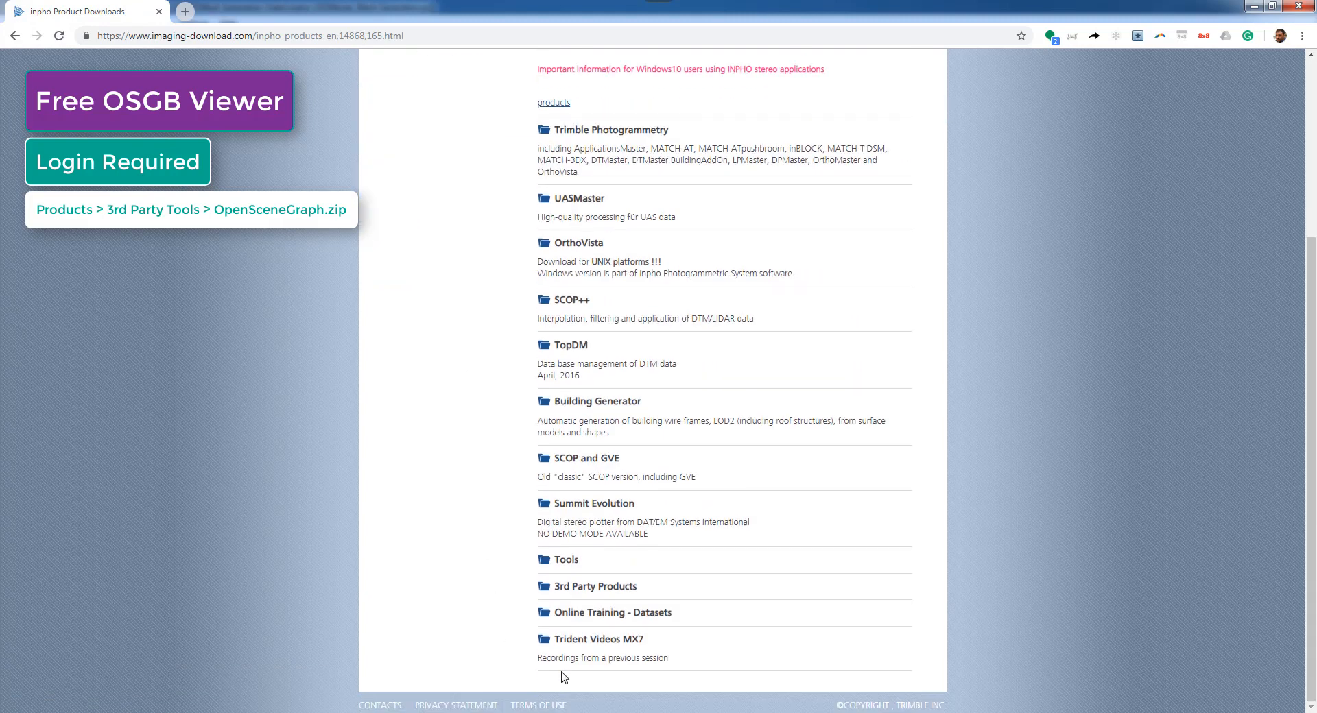
click(592, 588)
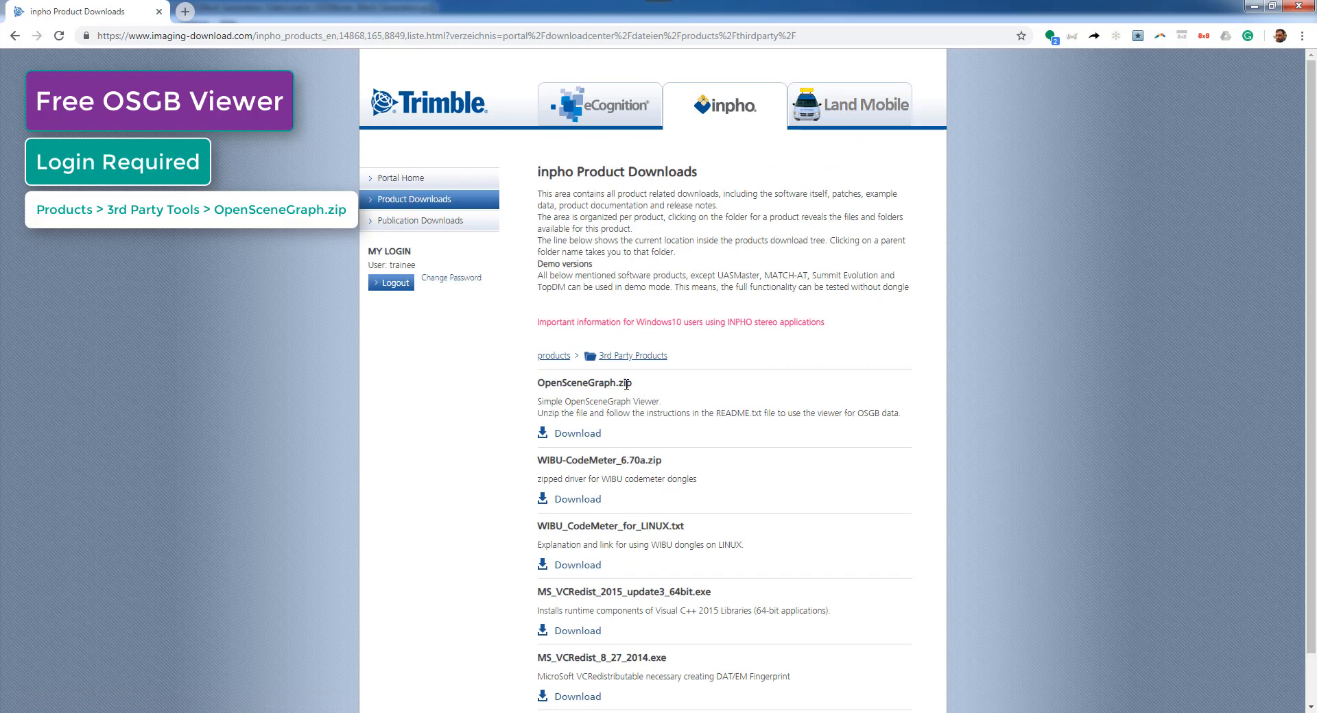
click(598, 433)
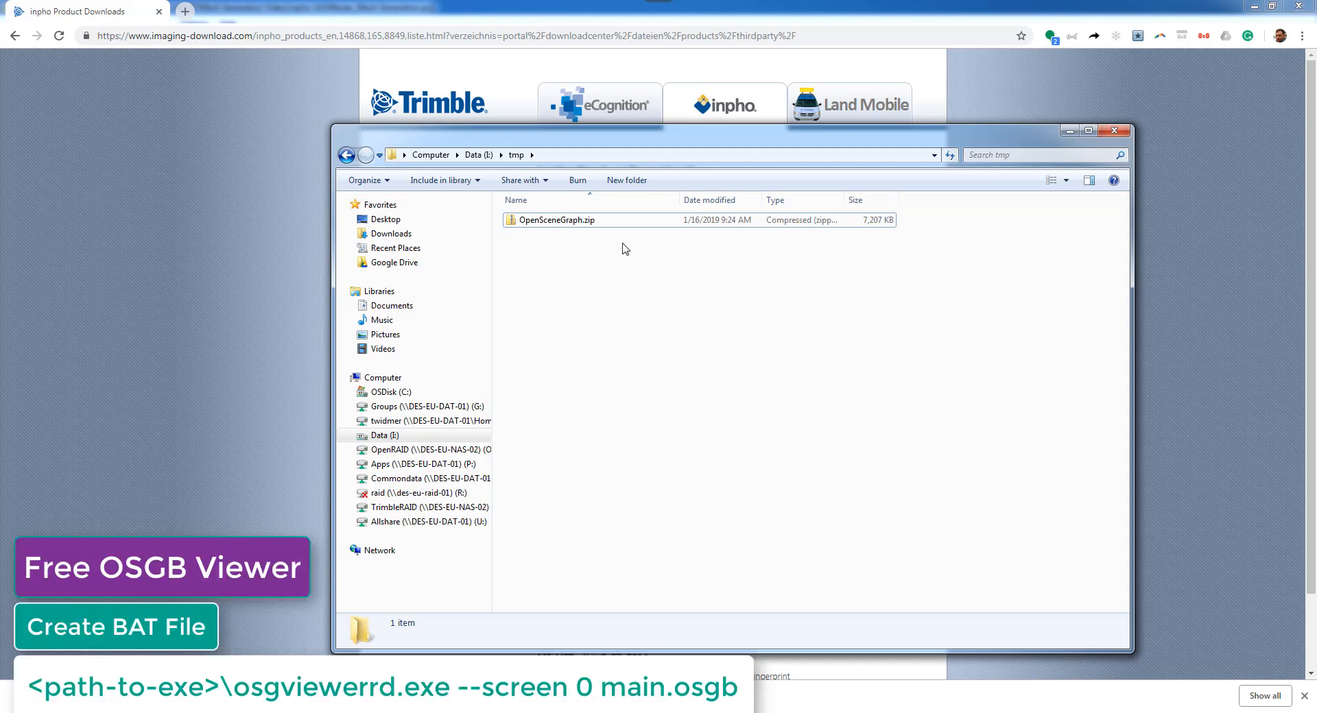
- Extract OpenSceneGraph.zip to the tmp\OpenSceneGraph folder and open the extracted OpenSceneGraph subfolder
right_click(561, 224)
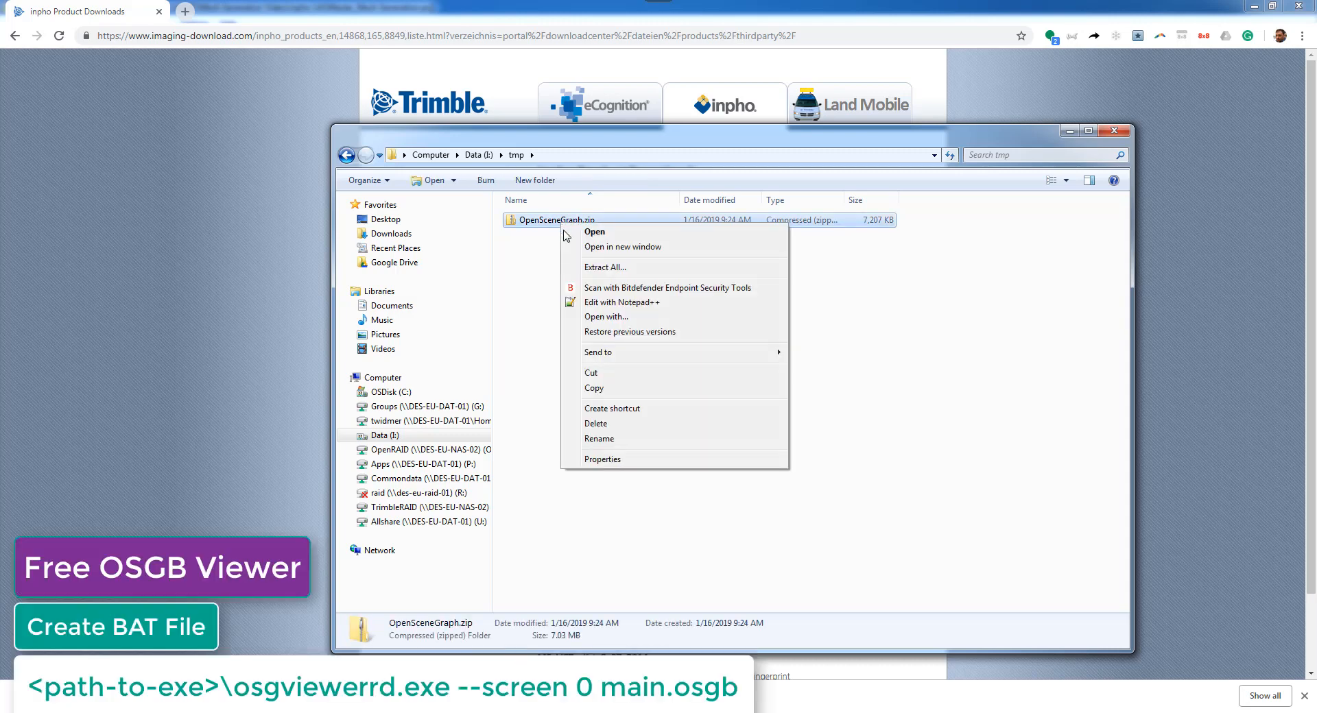
click(589, 266)
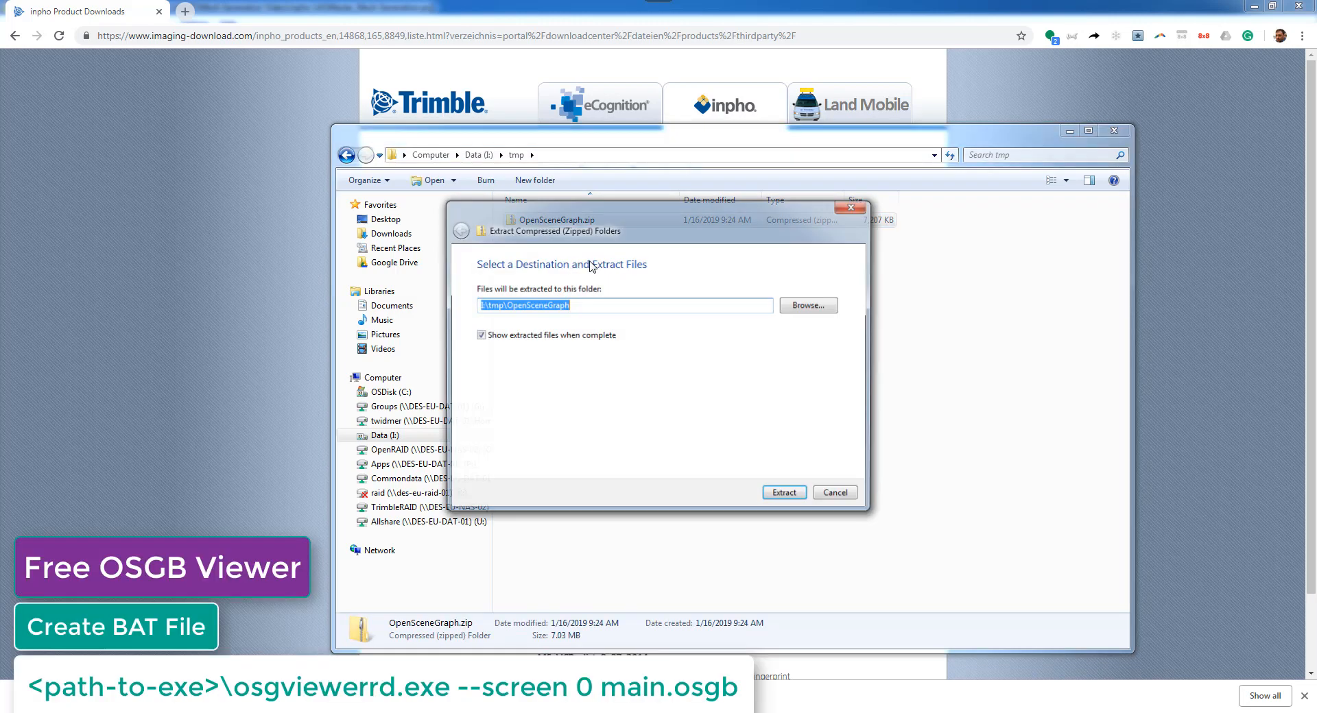
click(780, 494)
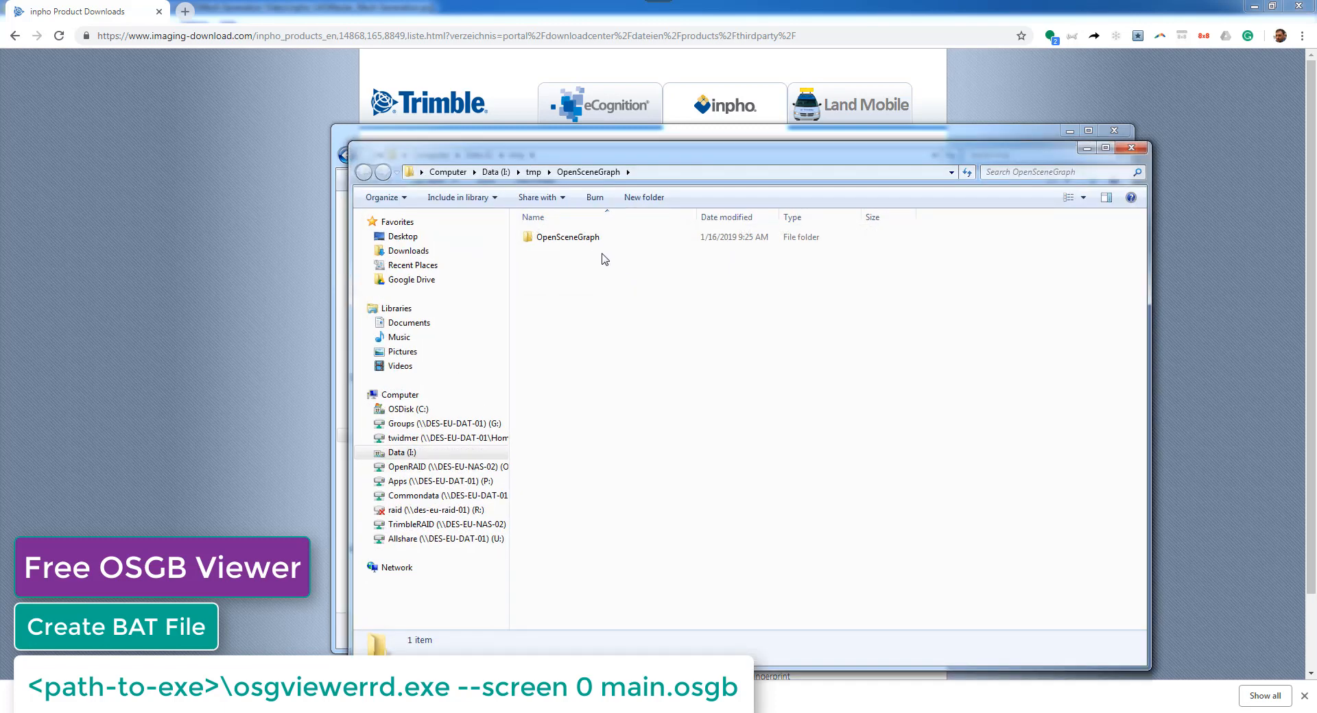
click(560, 240)
double_click(561, 240)
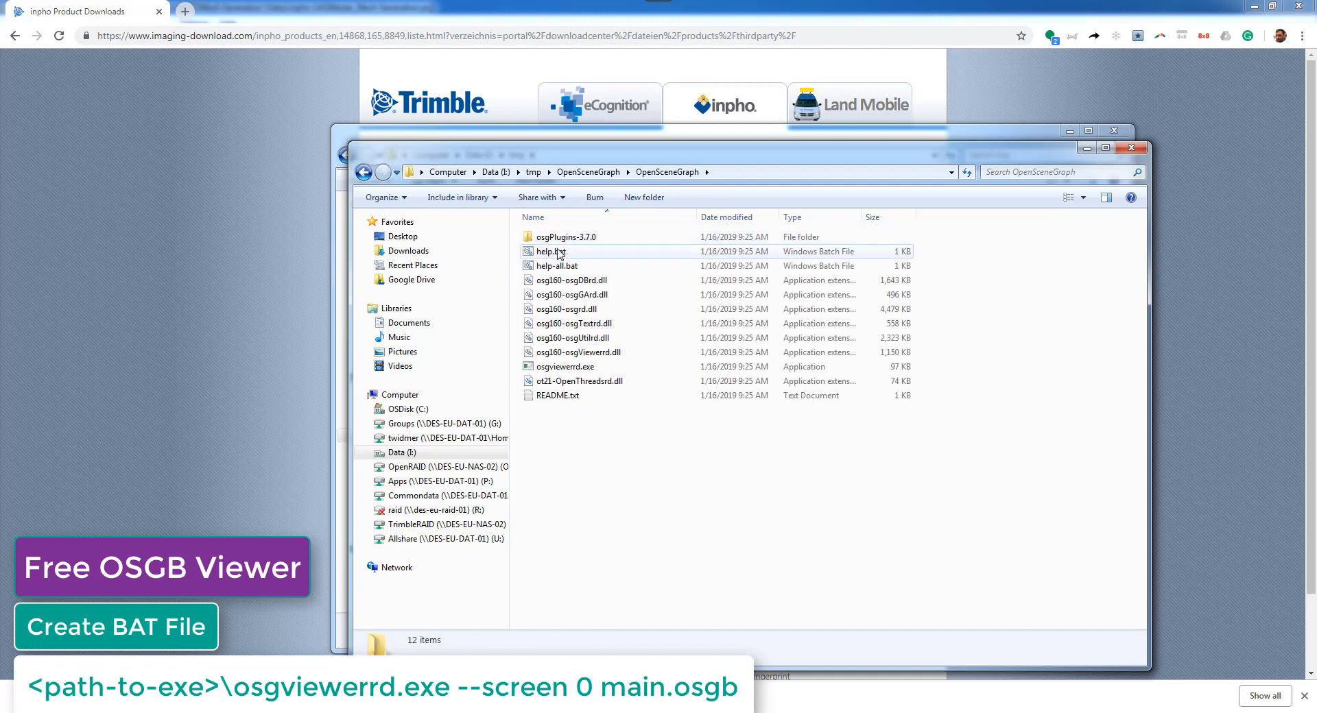
- Copy the command <path-to-exe>\osgviewerrd.exe --screen 0 main.osgb from README.txt and close the file
double_click(556, 397)
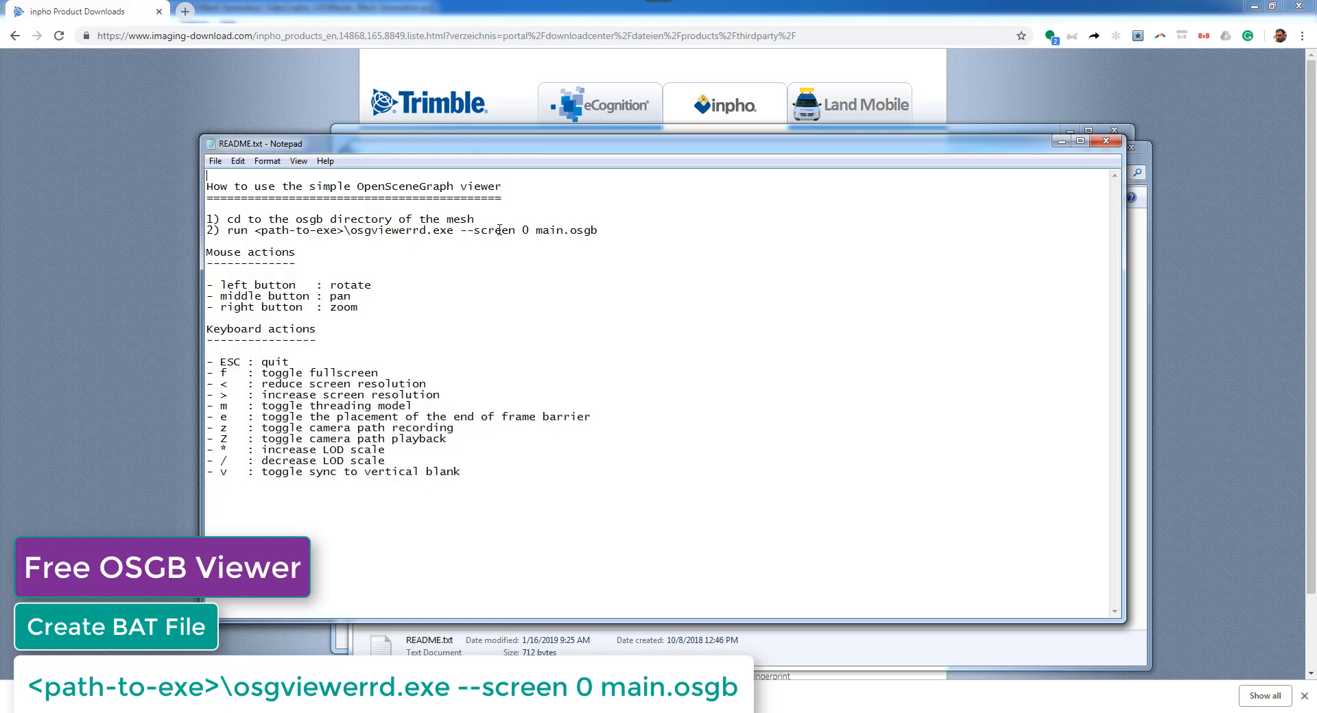
drag(598, 231, 256, 234)
key(ctrl+c)
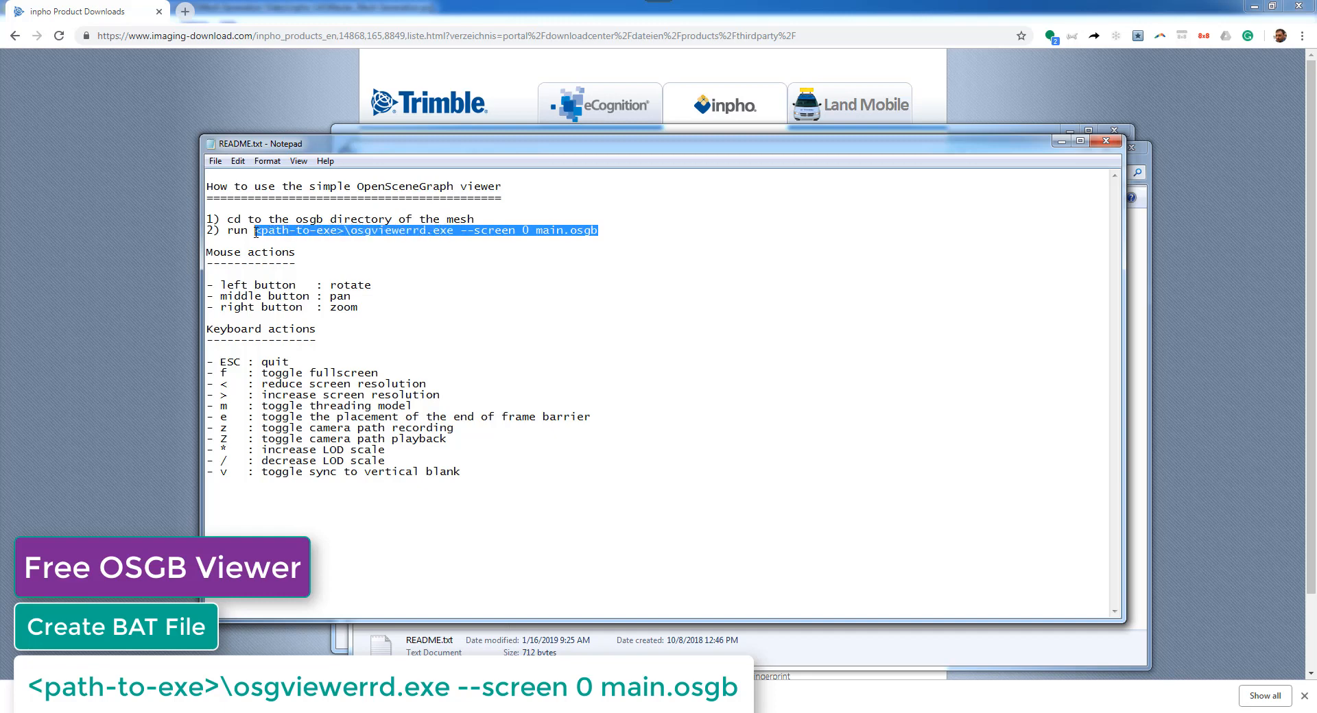
click(1101, 143)
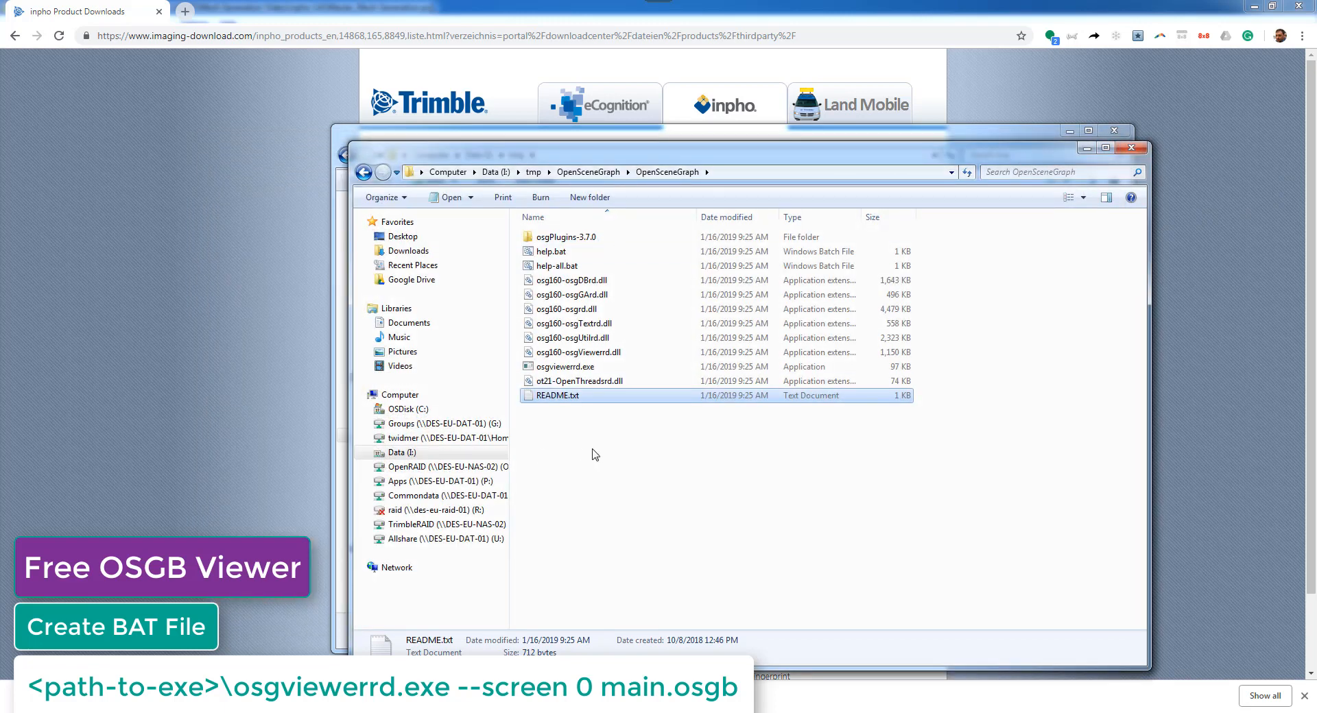
- Browse the tmp folder window to TrainingData_UAS3D\Mesh Generation Video\3D-Mesh\osgb on the Data drive
click(616, 133)
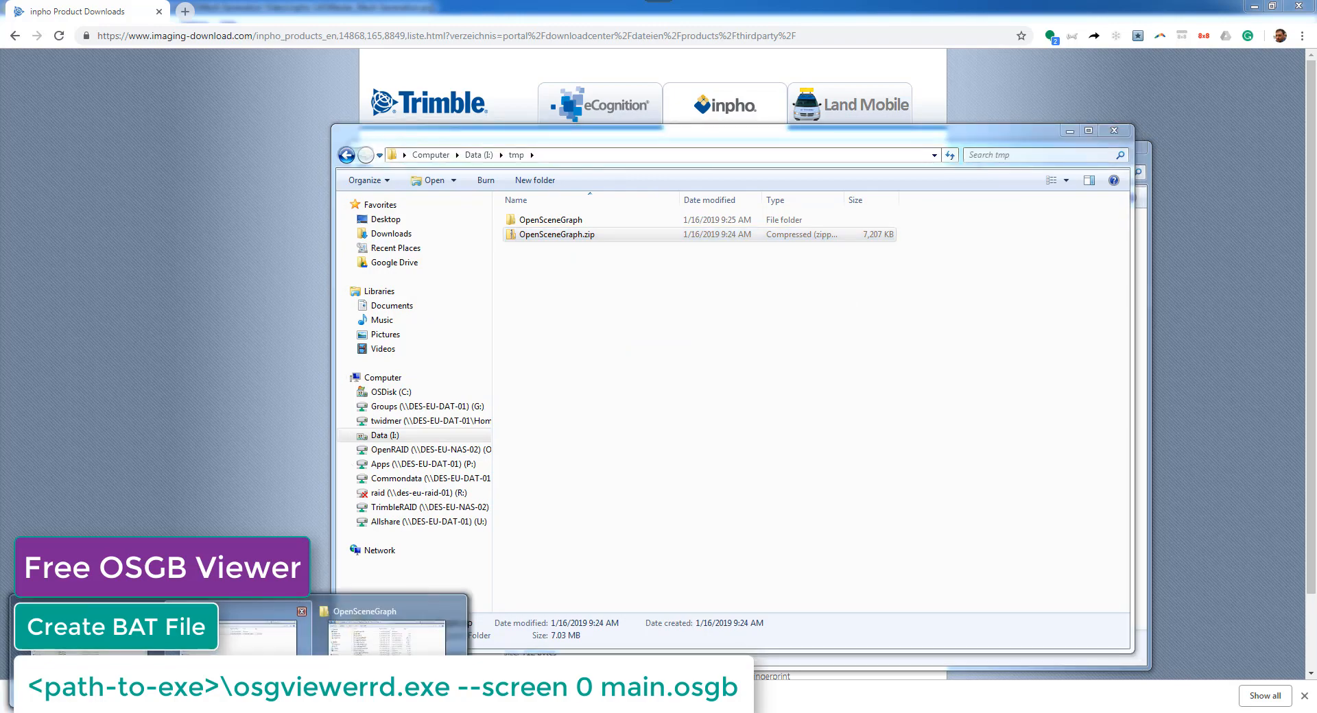
mouse_move(259, 627)
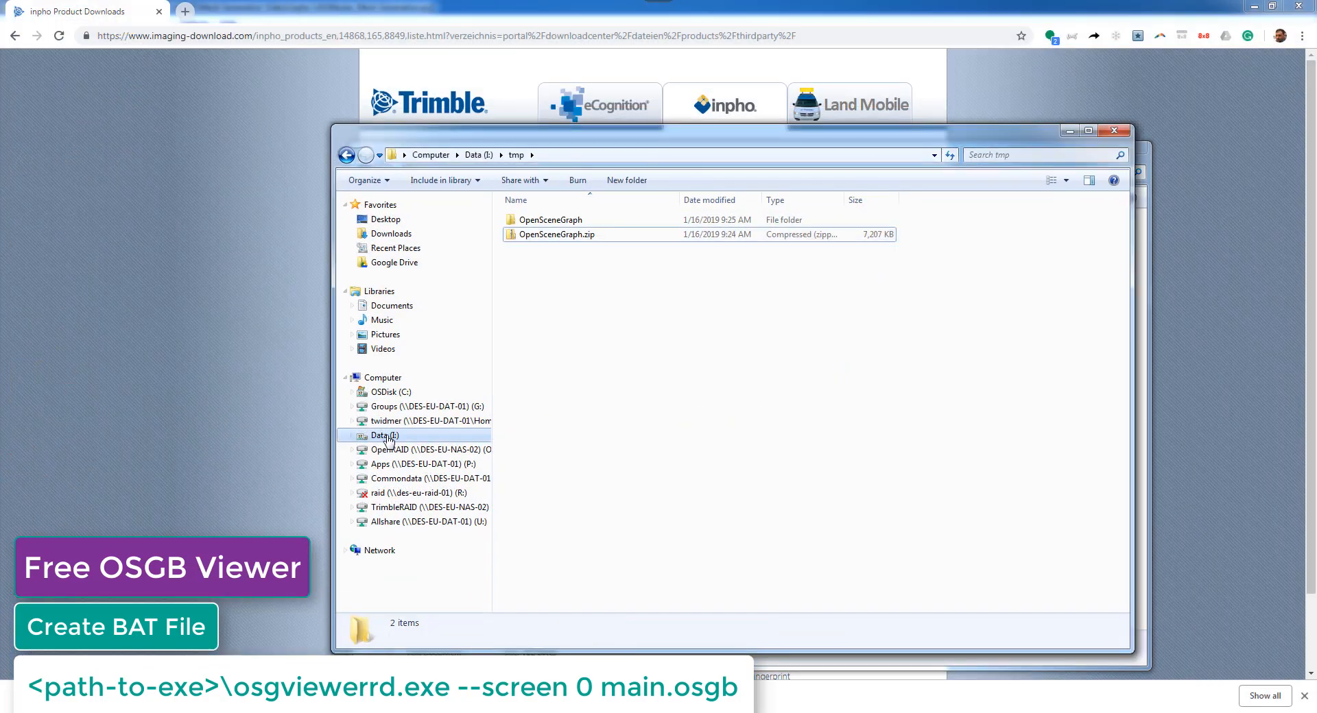
click(384, 435)
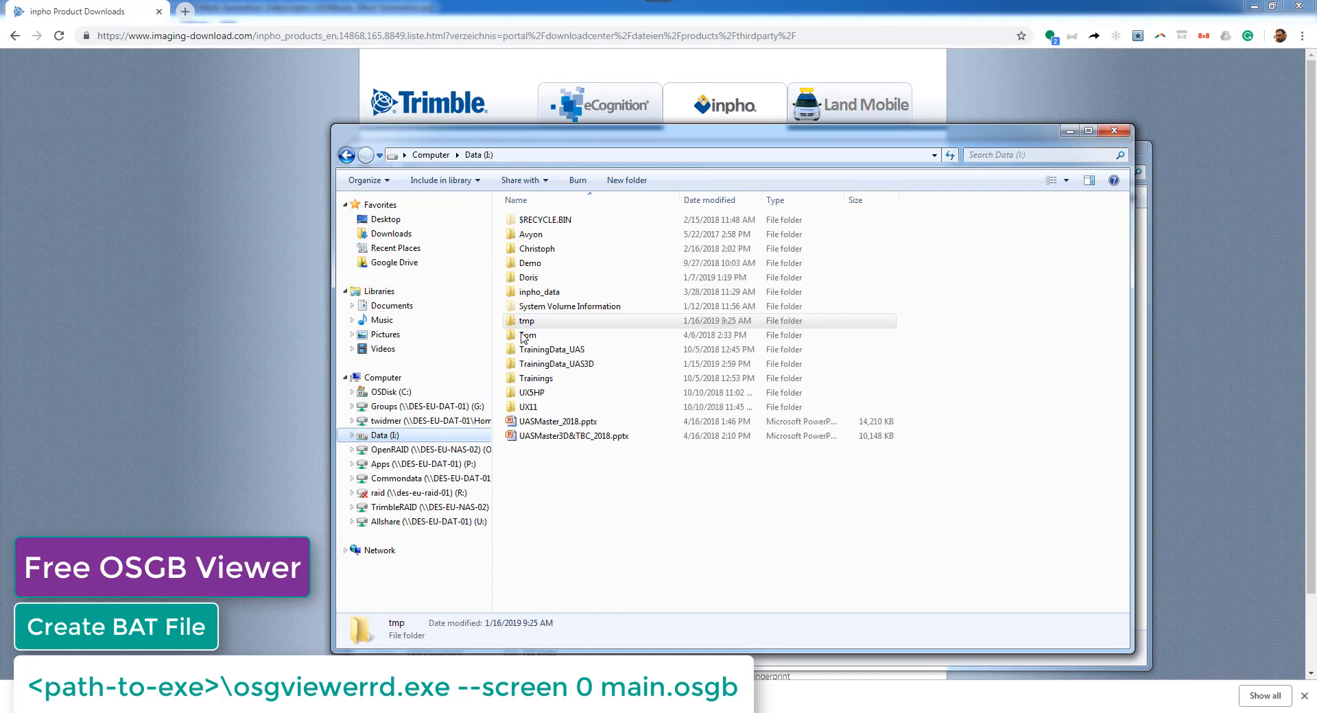
double_click(552, 364)
double_click(547, 264)
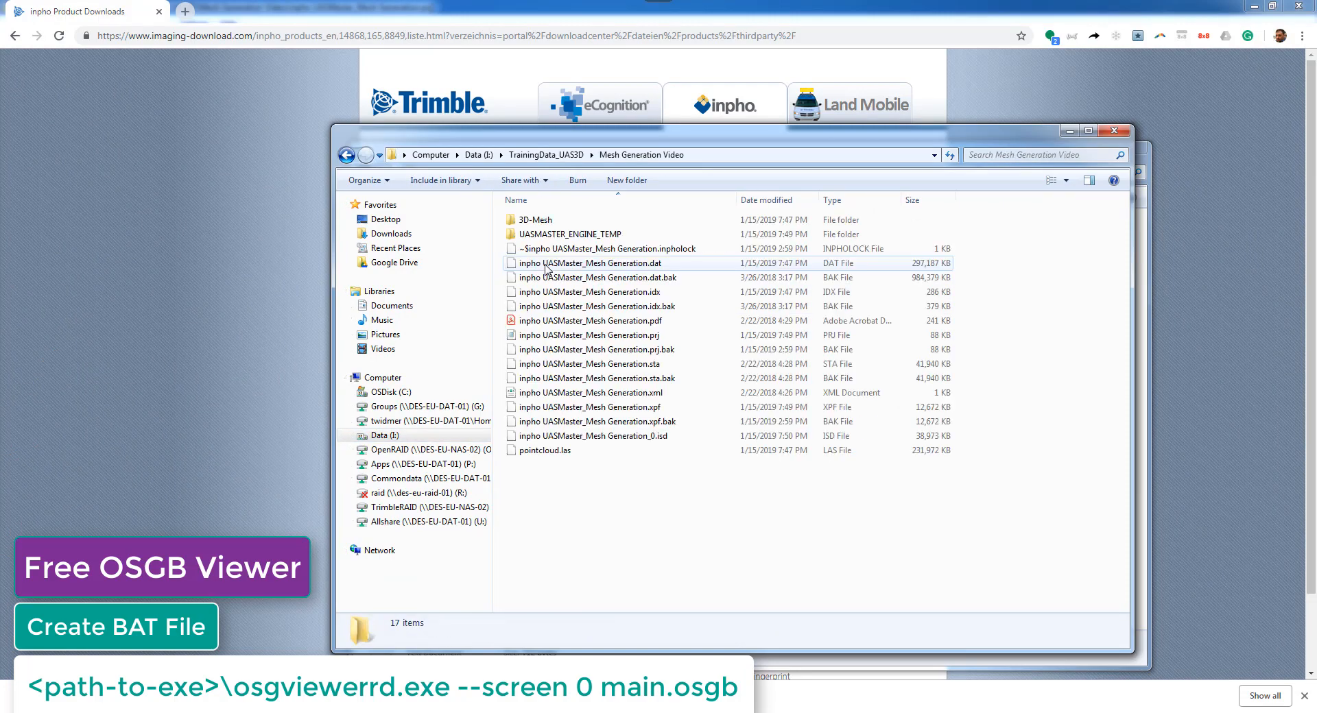
double_click(532, 219)
double_click(528, 234)
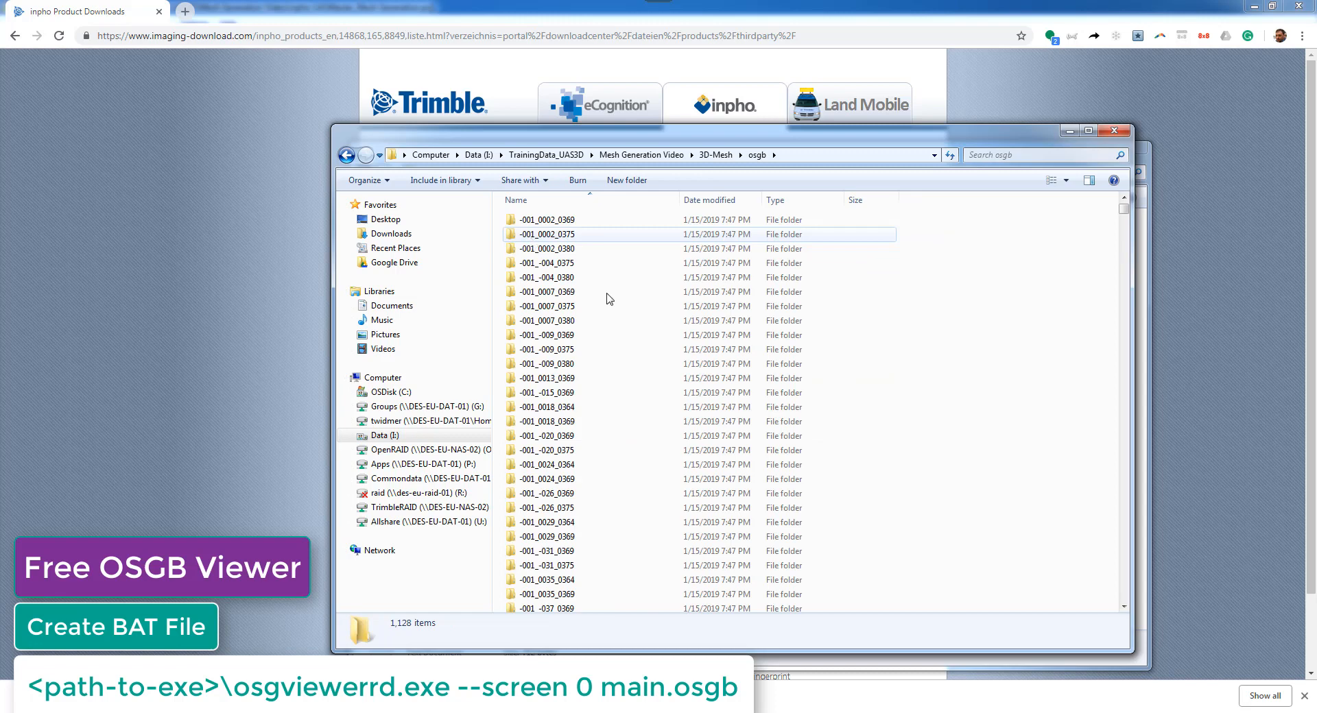
- Create a new text document in the osgb folder and name it Video_OpenSceneGraph.bat, accepting the extension change
right_click(904, 520)
mouse_move(960, 485)
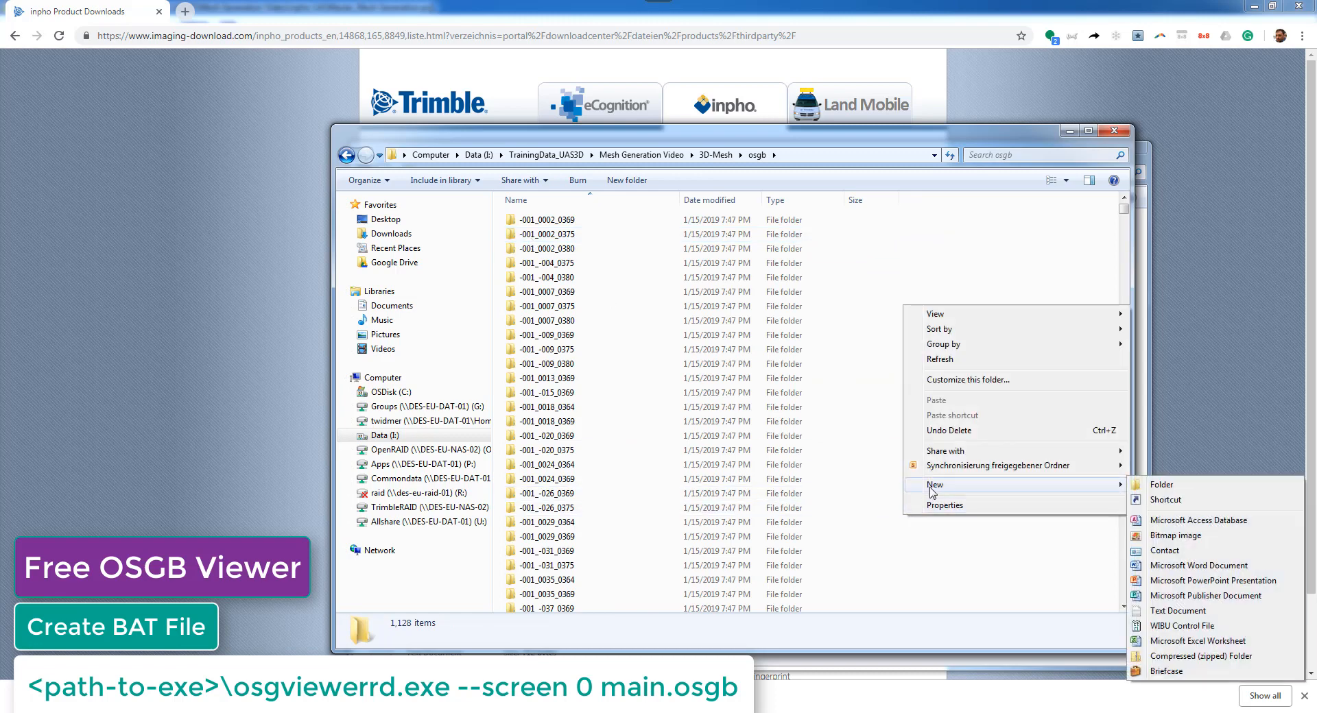
click(1162, 609)
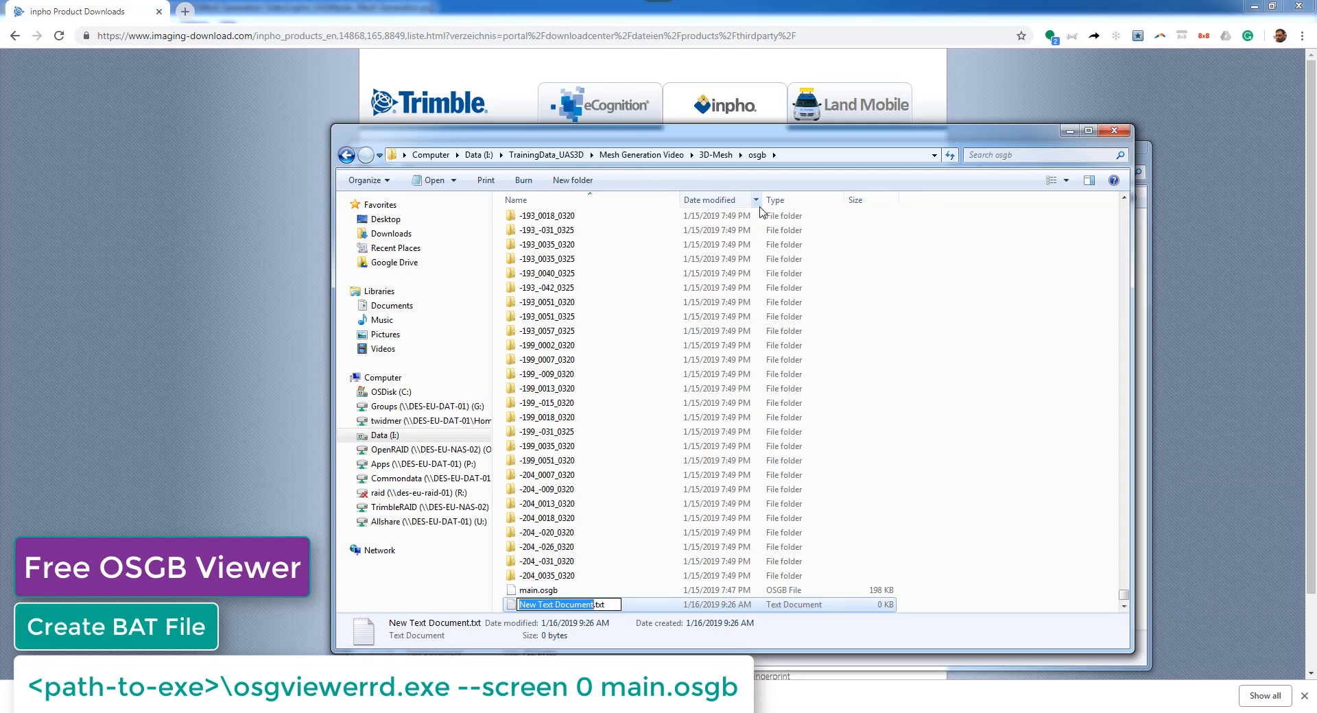
text(Video)
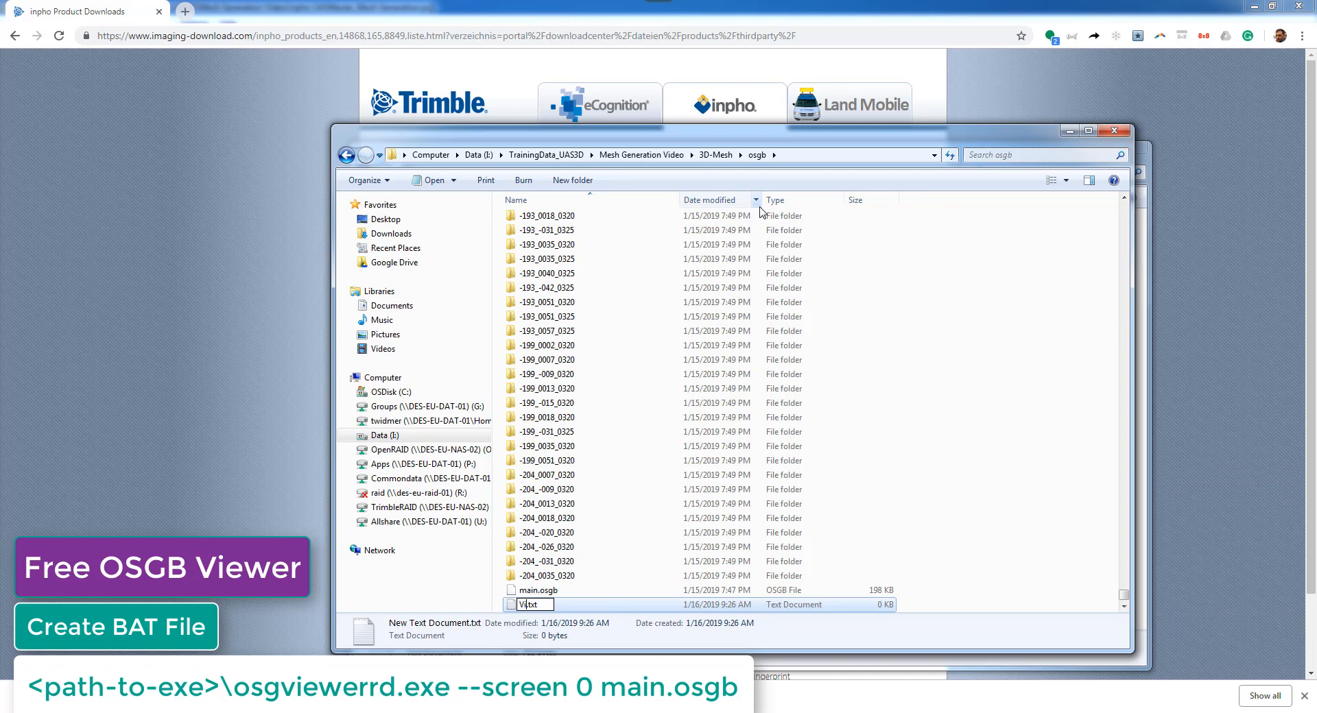
text(_OpenSc)
text(eneGrap)
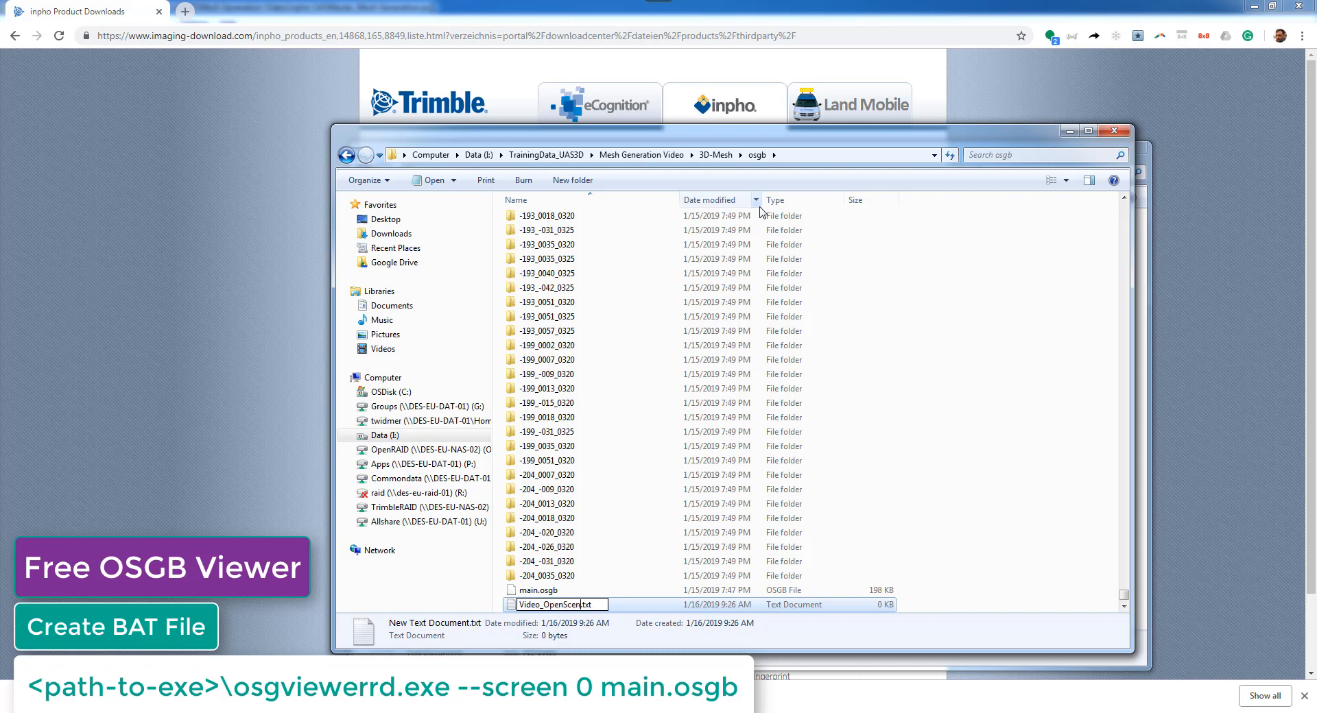
text(h)
key(BackSpace)
key(BackSpace)
key(BackSpace)
text(bat)
key(Return)
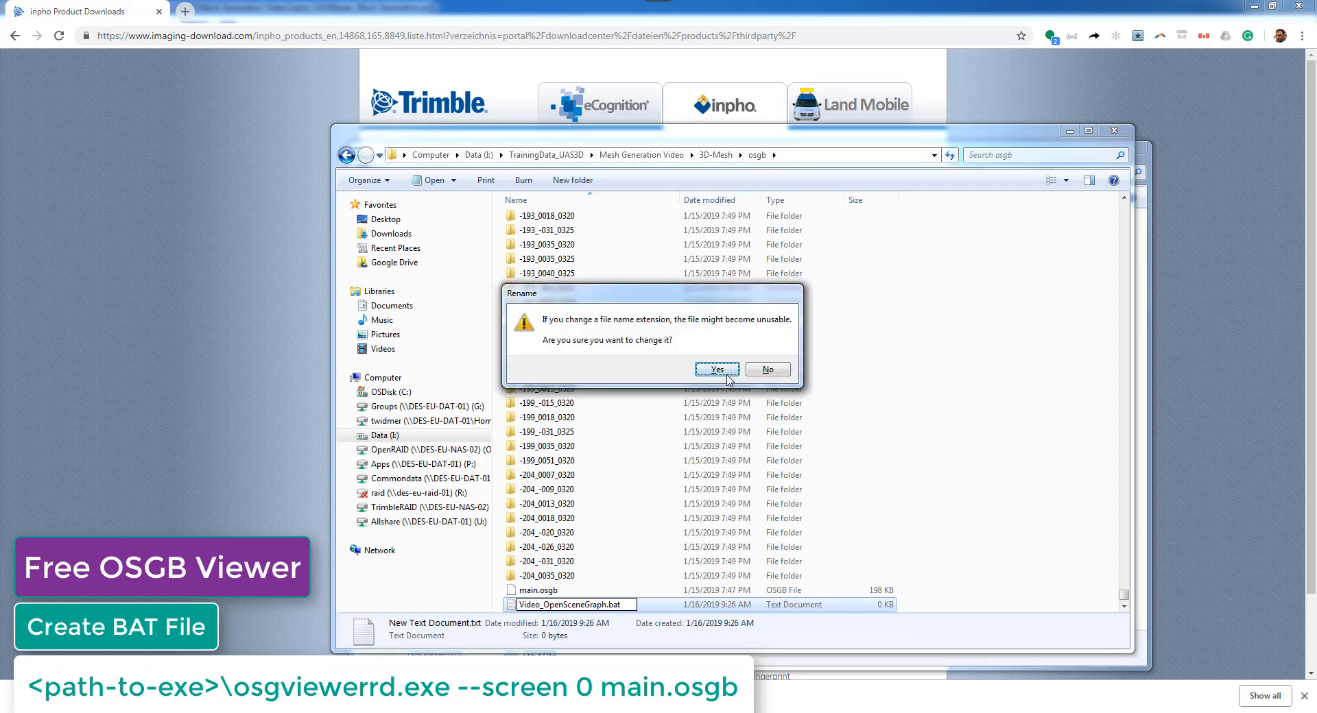
click(727, 375)
- Open Video_OpenSceneGraph.bat for editing in Notepad and paste the copied osgviewerrd.exe command
right_click(580, 612)
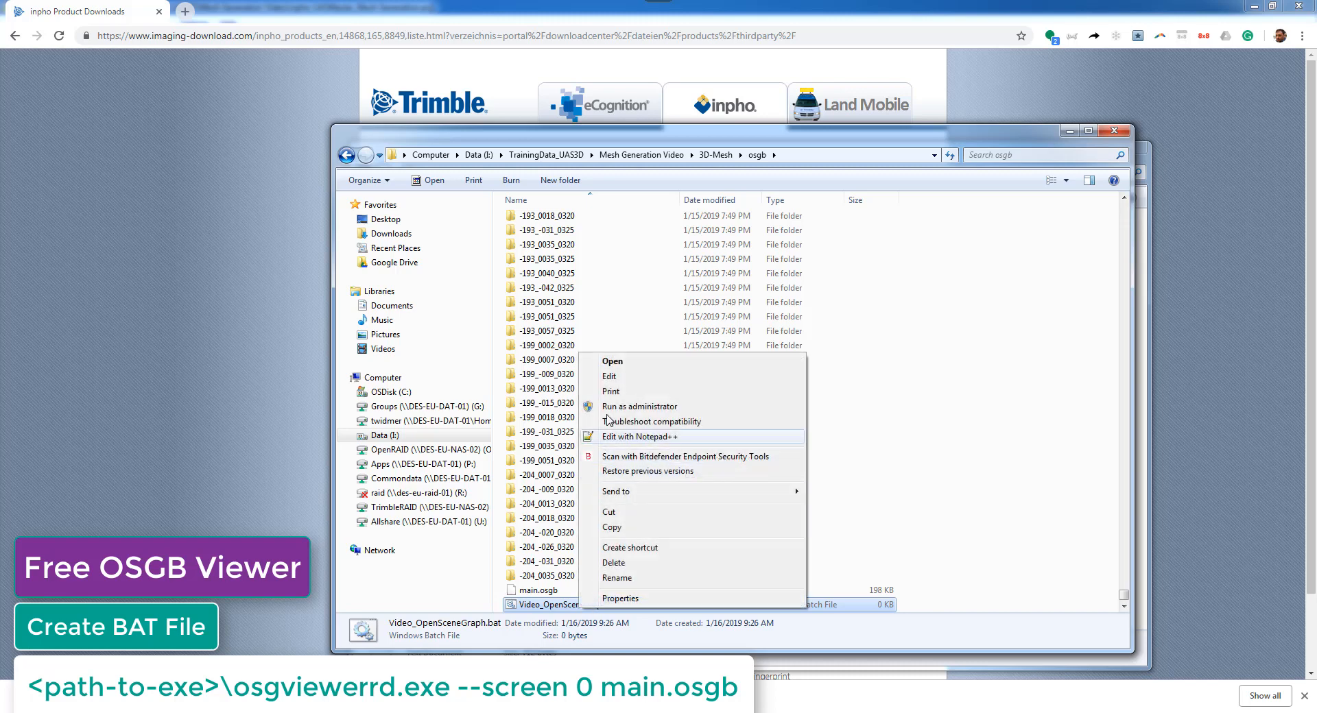
click(612, 376)
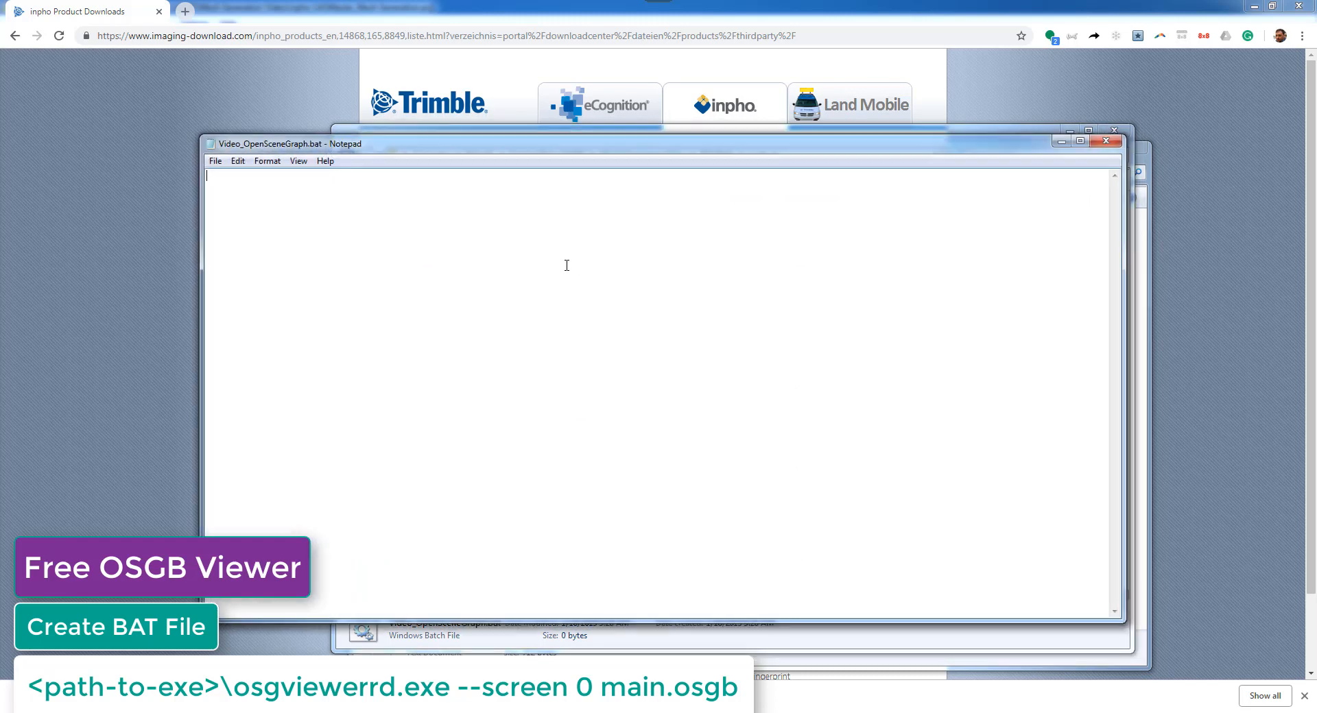
key(ctrl+v)
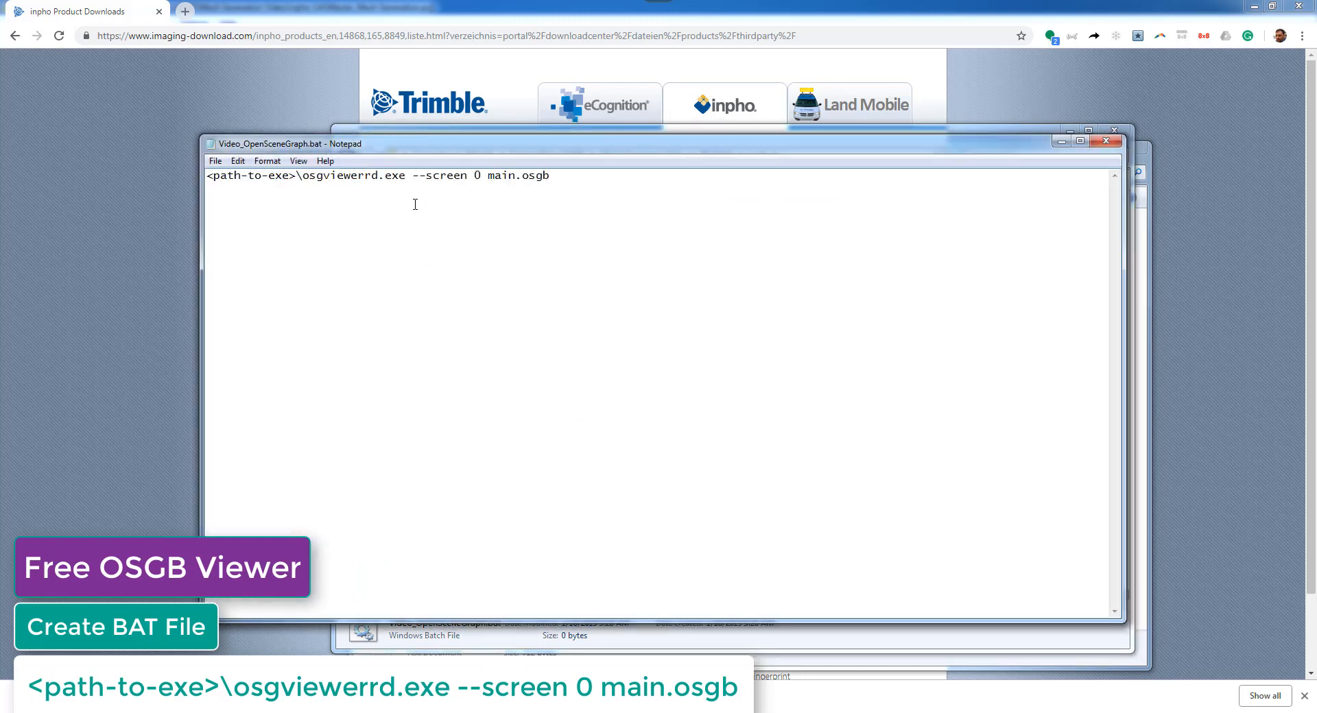
drag(443, 146, 531, 151)
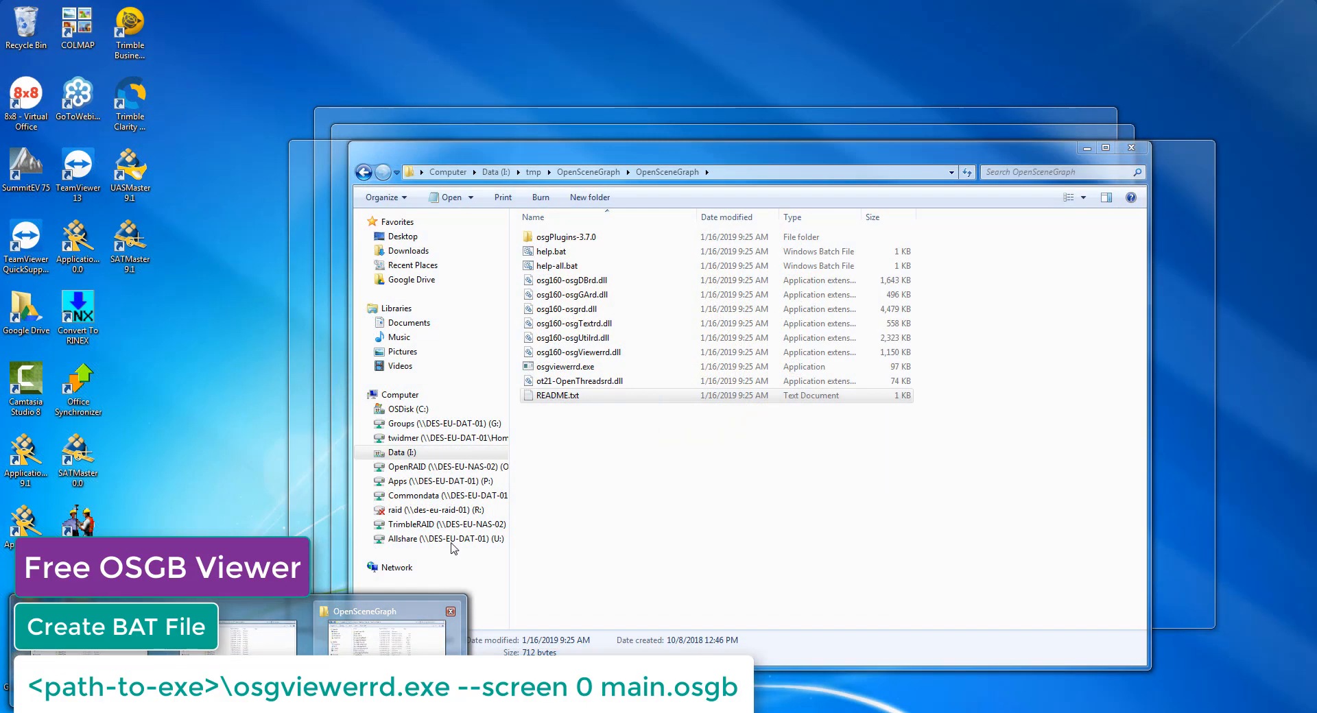
- Replace the <path-to-exe> placeholder in Video_OpenSceneGraph.bat with the copied viewer folder path I:\tmp\OpenSceneGraph\OpenSceneGraph
click(386, 634)
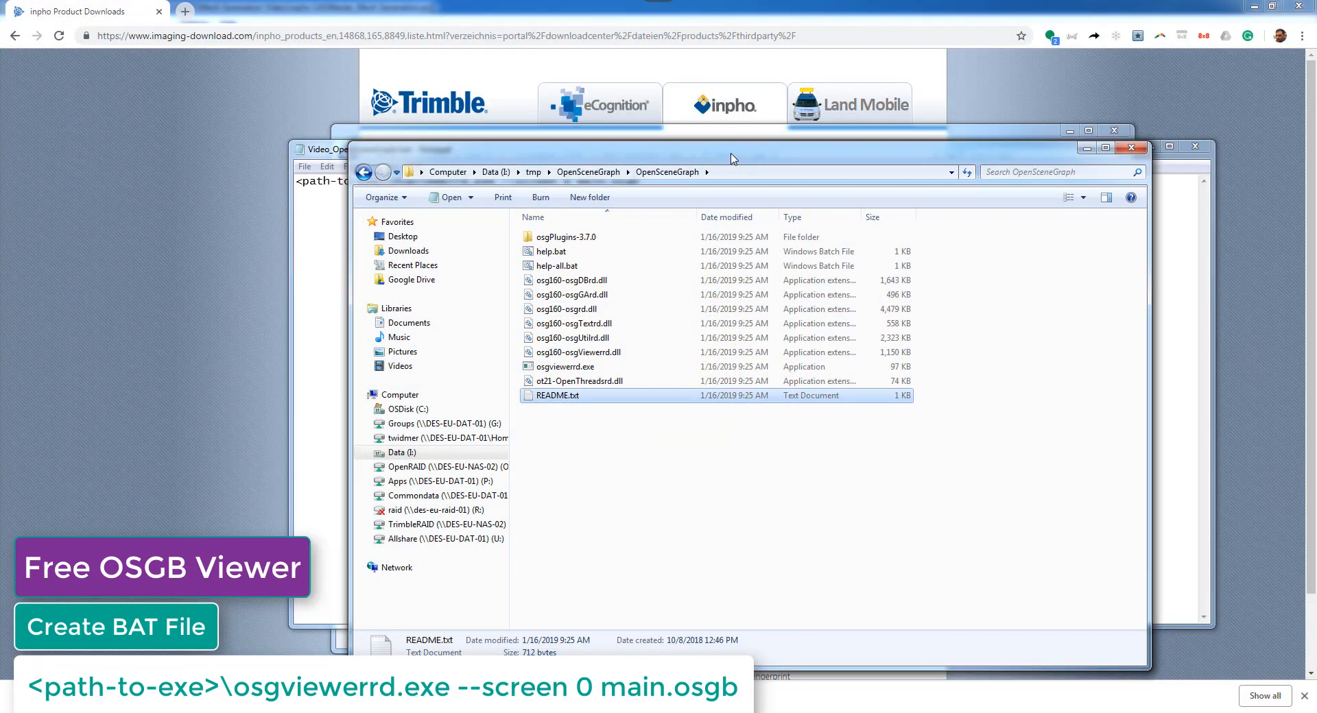
drag(718, 159, 726, 158)
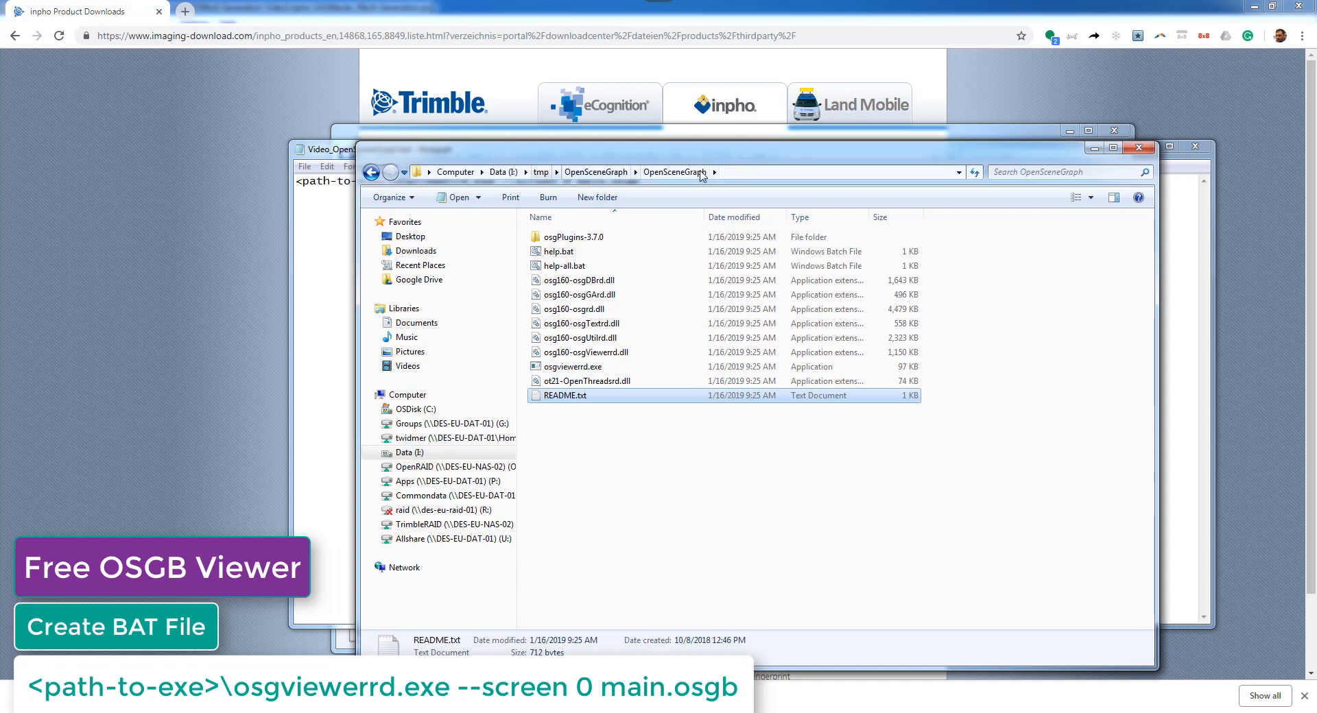
click(751, 172)
key(ctrl+c)
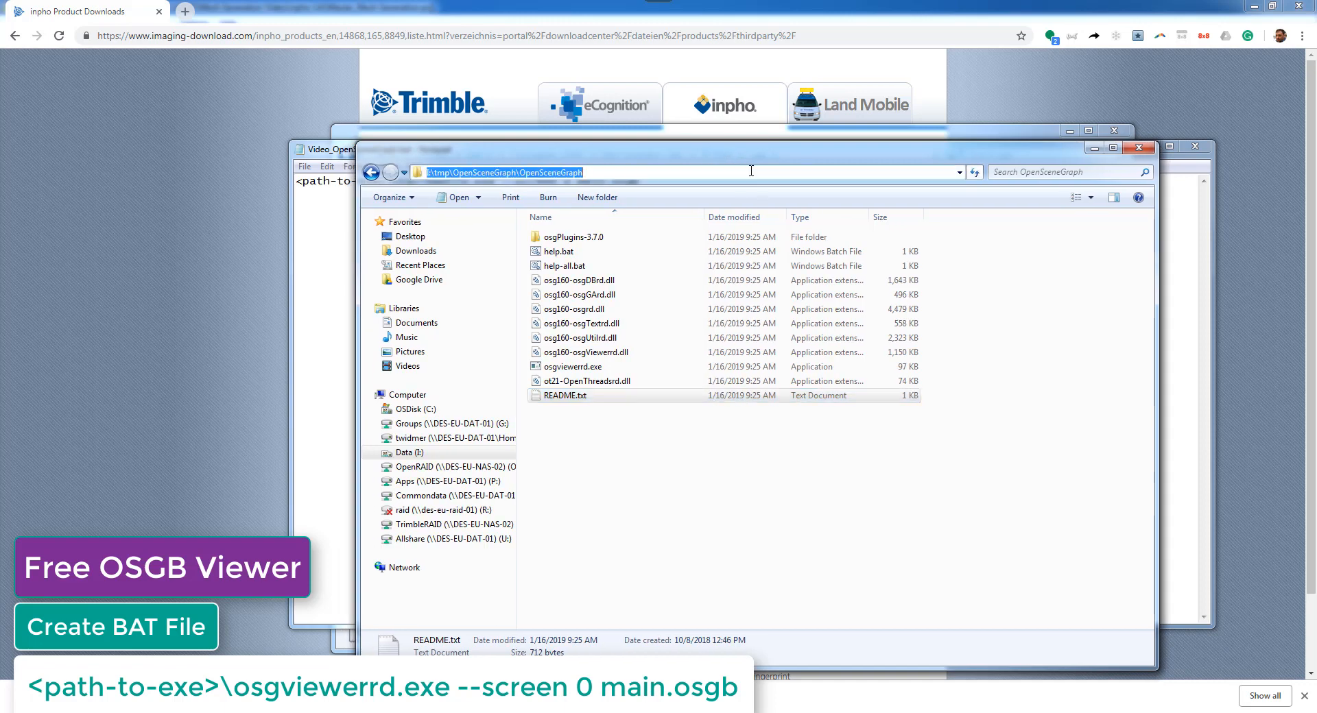
drag(765, 155, 770, 236)
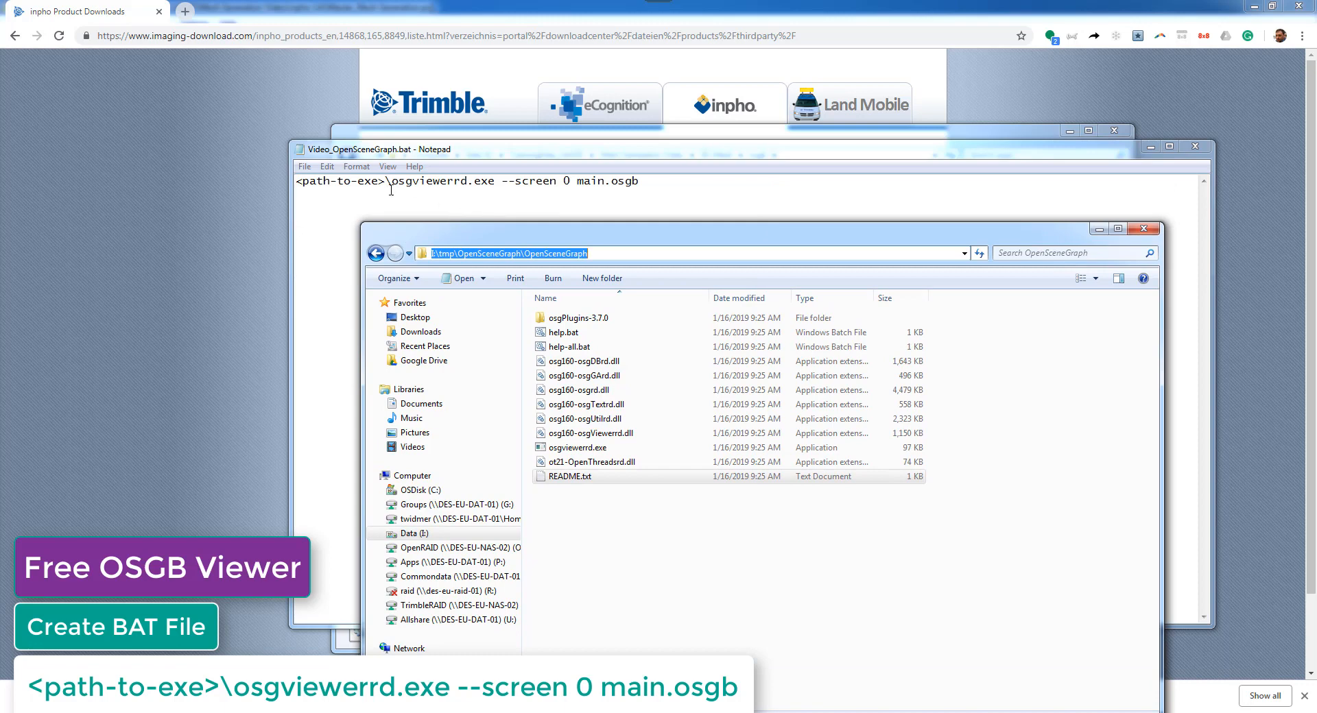
drag(392, 182, 297, 182)
key(ctrl+v)
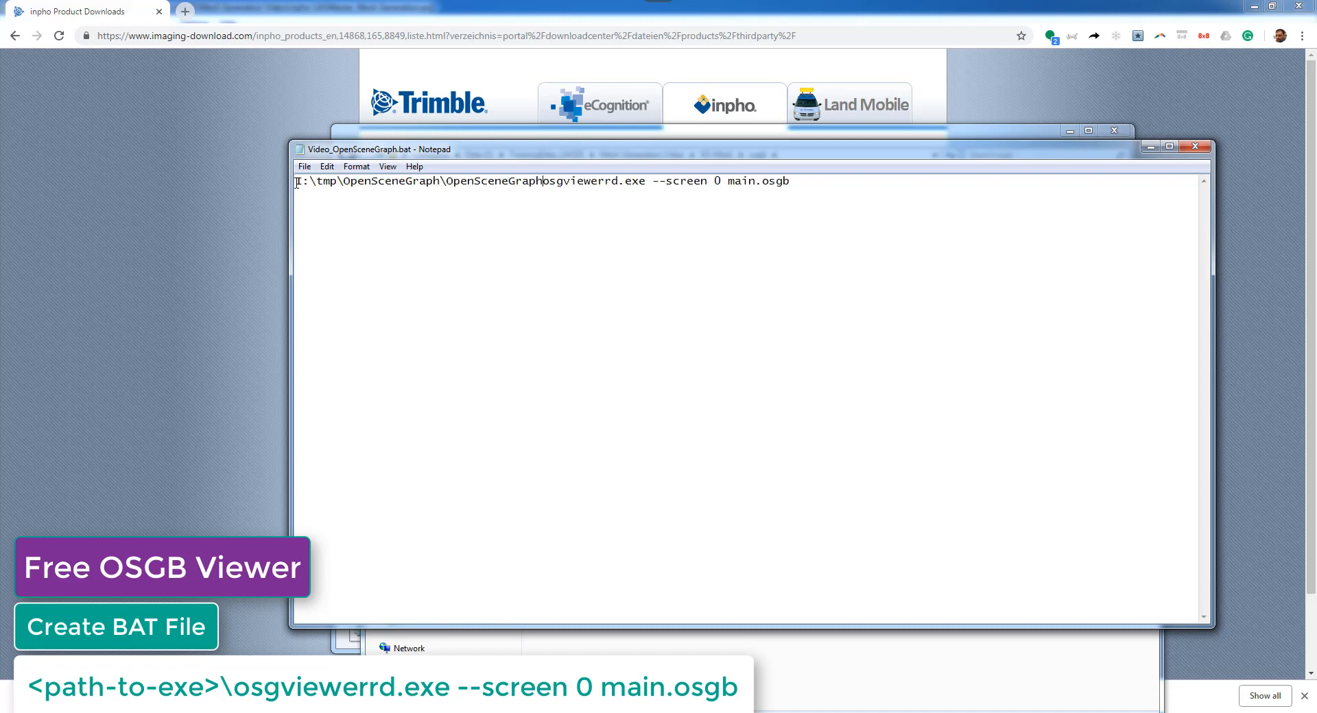
- Insert the missing backslash before osgviewerrd.exe in the batch command, then save and close the file
key(alt)
key(alt)
click(546, 181)
text(\)
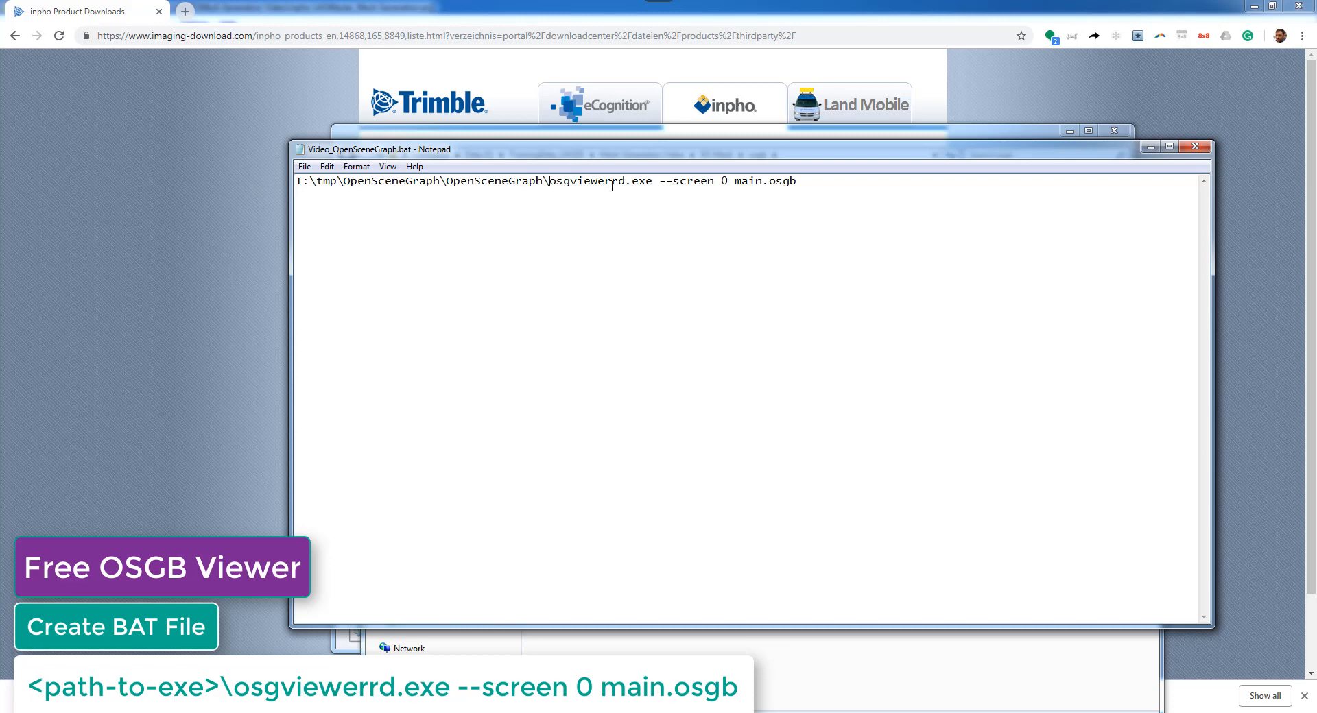
click(304, 166)
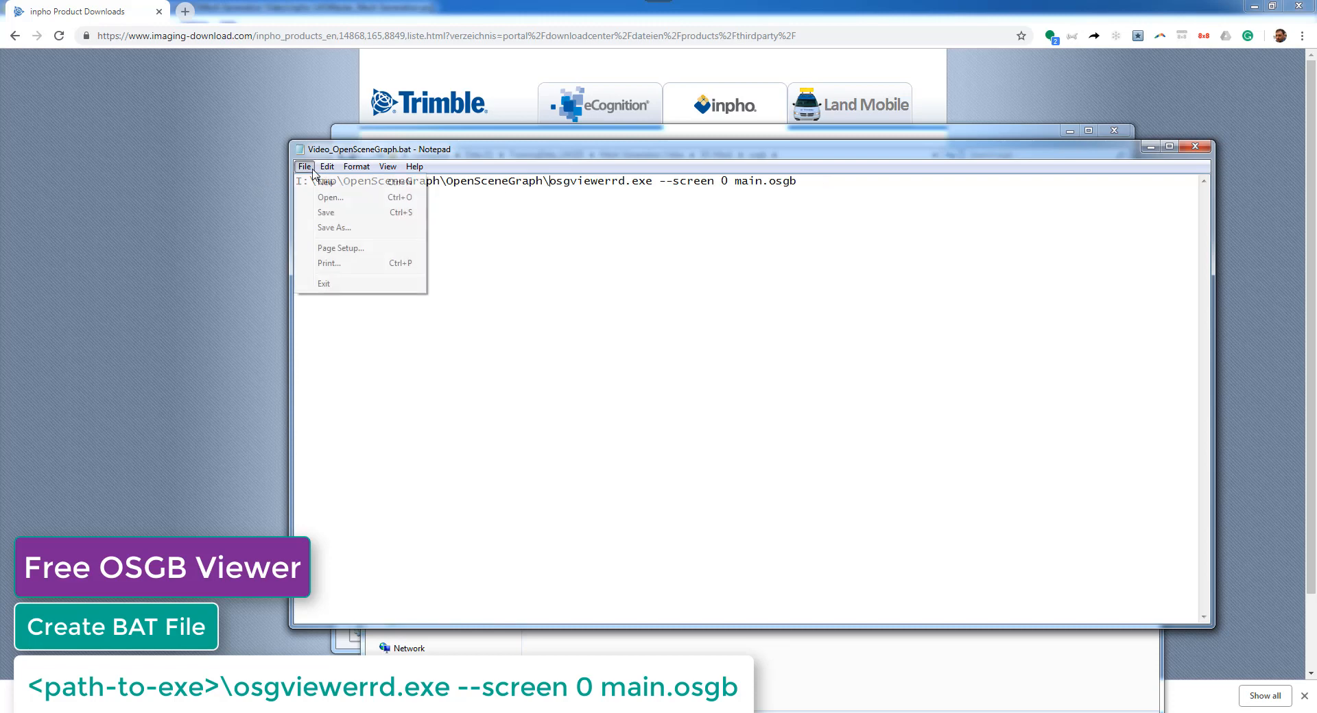
click(326, 210)
click(1194, 146)
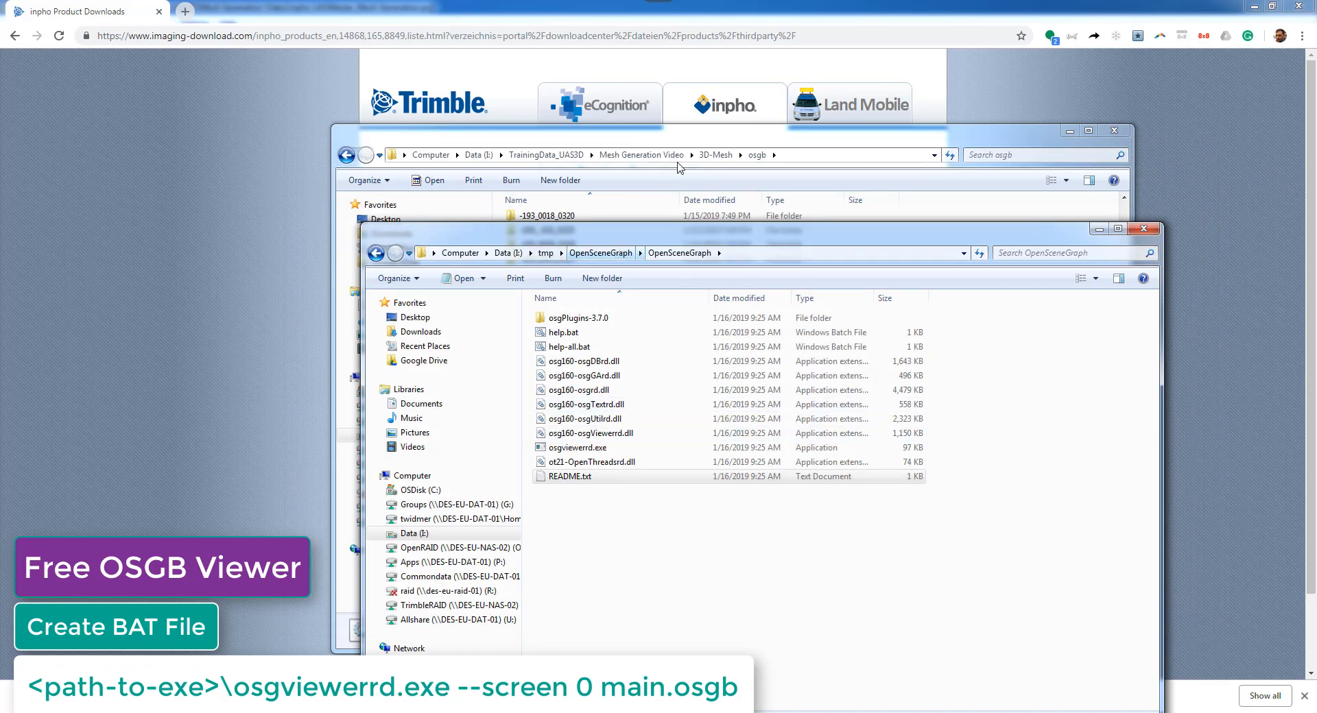
- Run Video_OpenSceneGraph.bat from the osgb folder and tilt the loaded mesh to see it from above
click(697, 137)
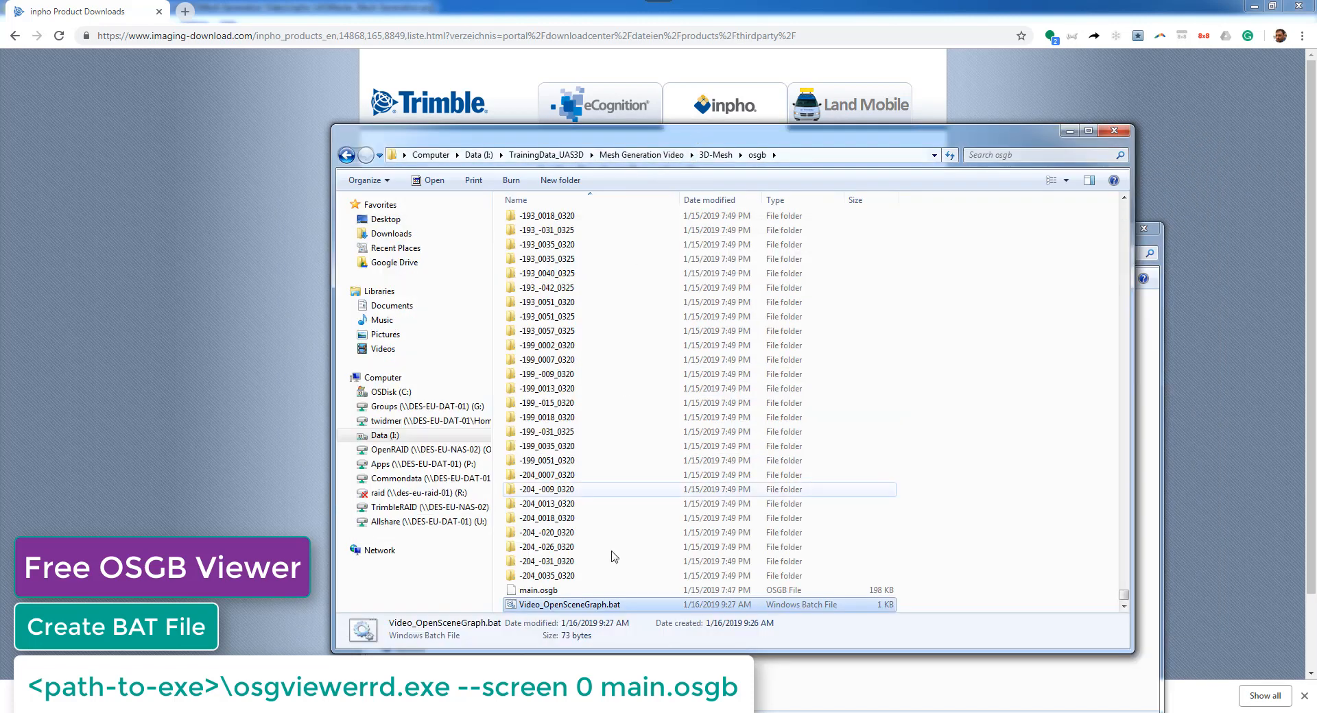
double_click(545, 605)
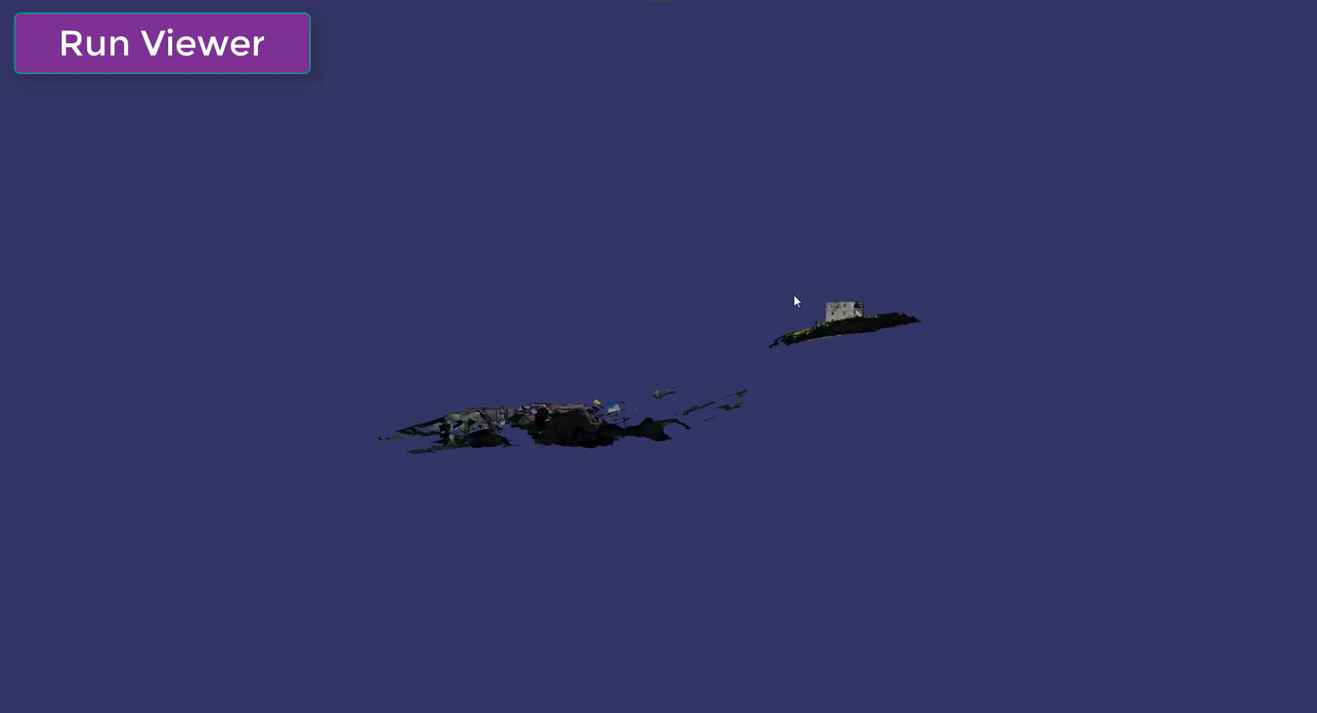
drag(829, 256, 537, 454)
drag(697, 206, 525, 282)
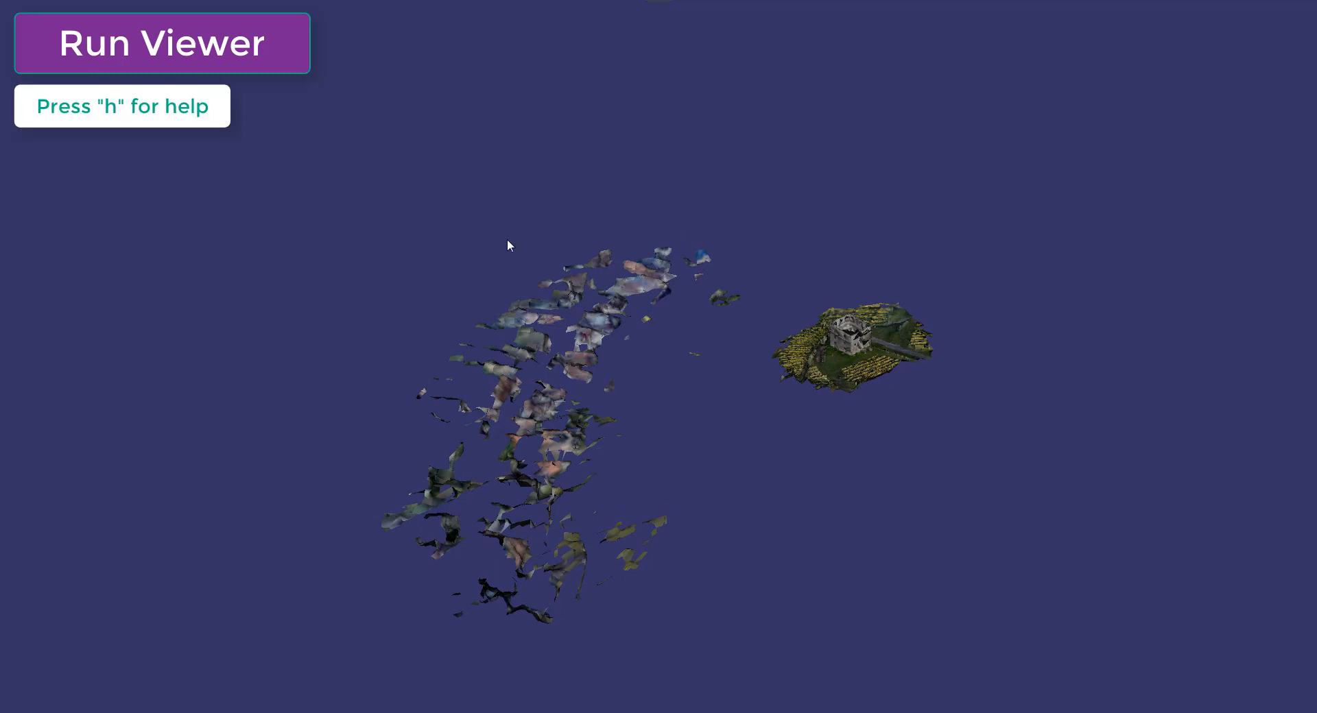
- Show and hide the viewer's onscreen help, then toggle the lighting of the mesh
key(h)
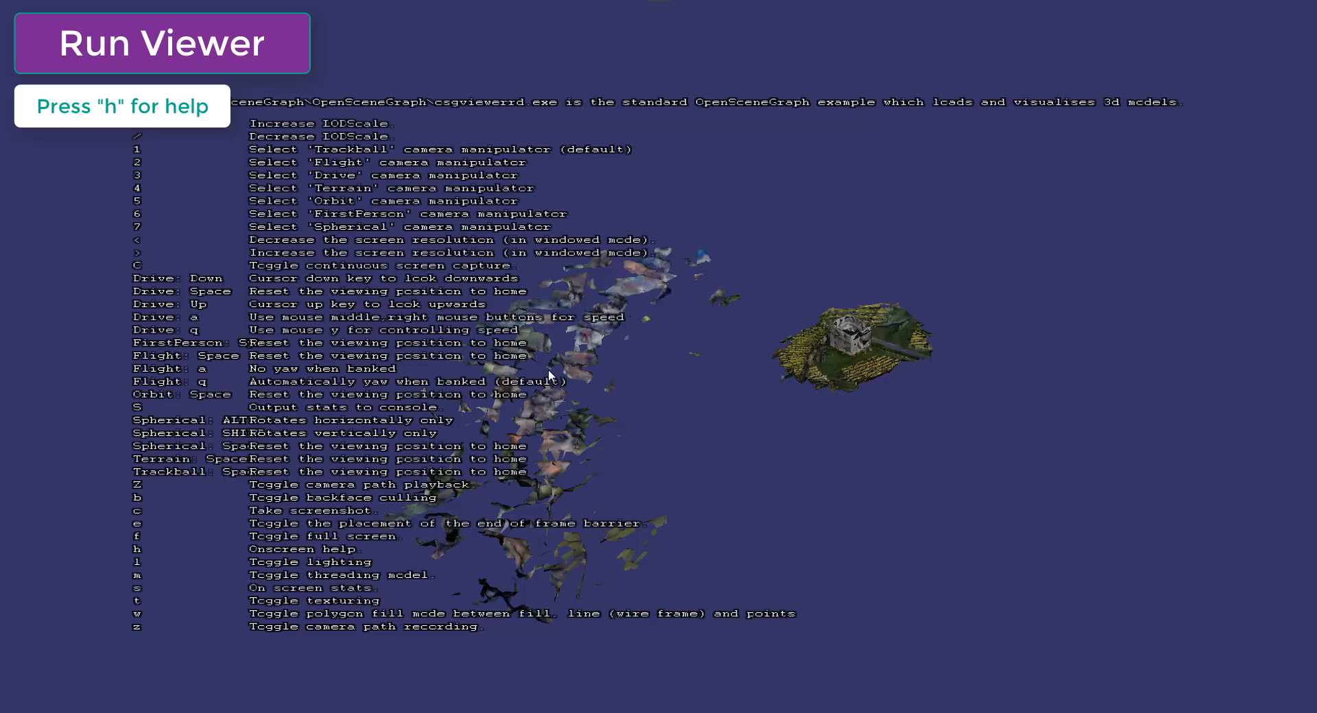
key(h)
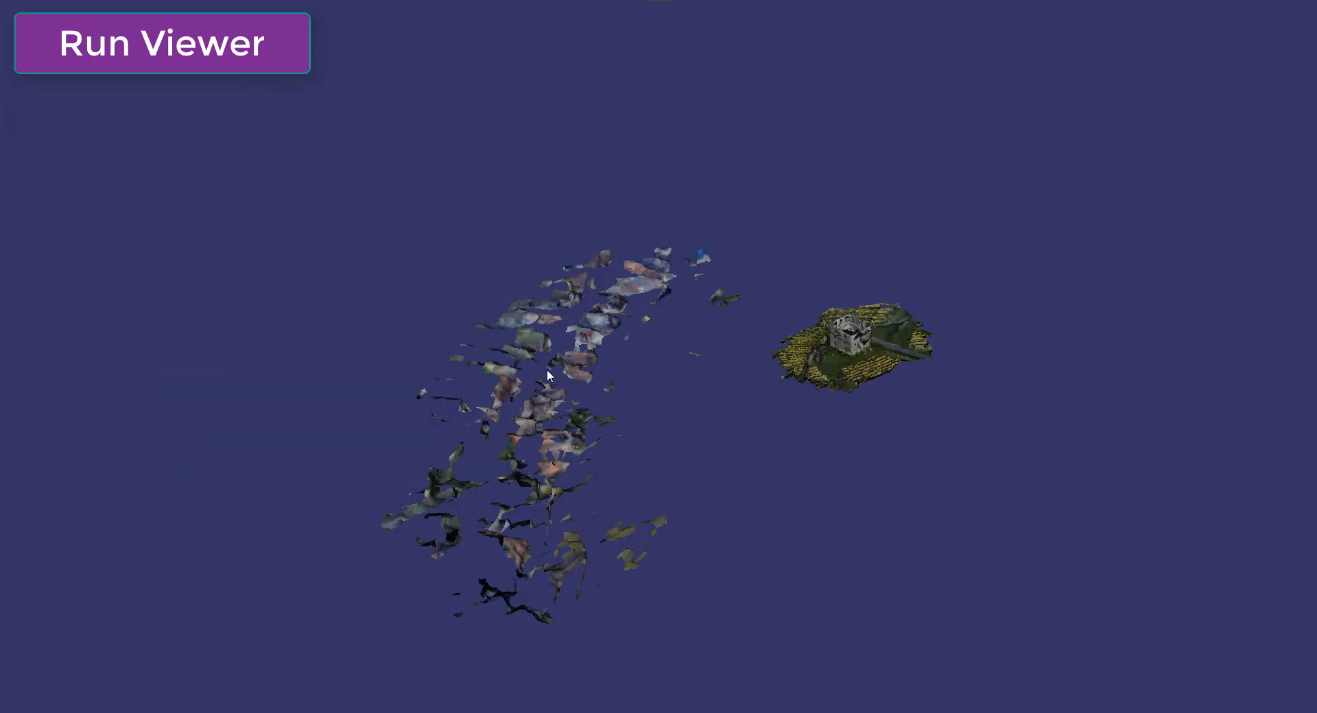
key(l)
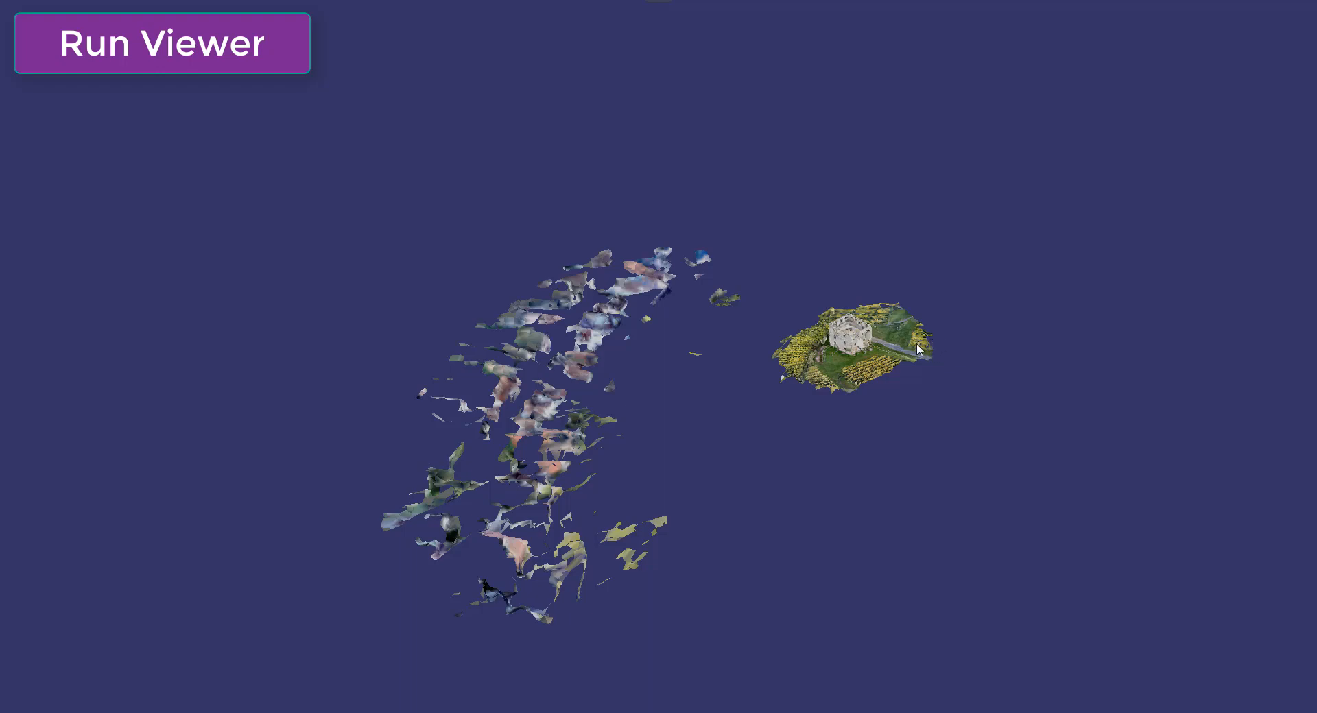
- Examine the textured mesh of the stone building and the surrounding vineyard from several sides and up close
scroll(918, 342, up, 3)
scroll(917, 347, up, 3)
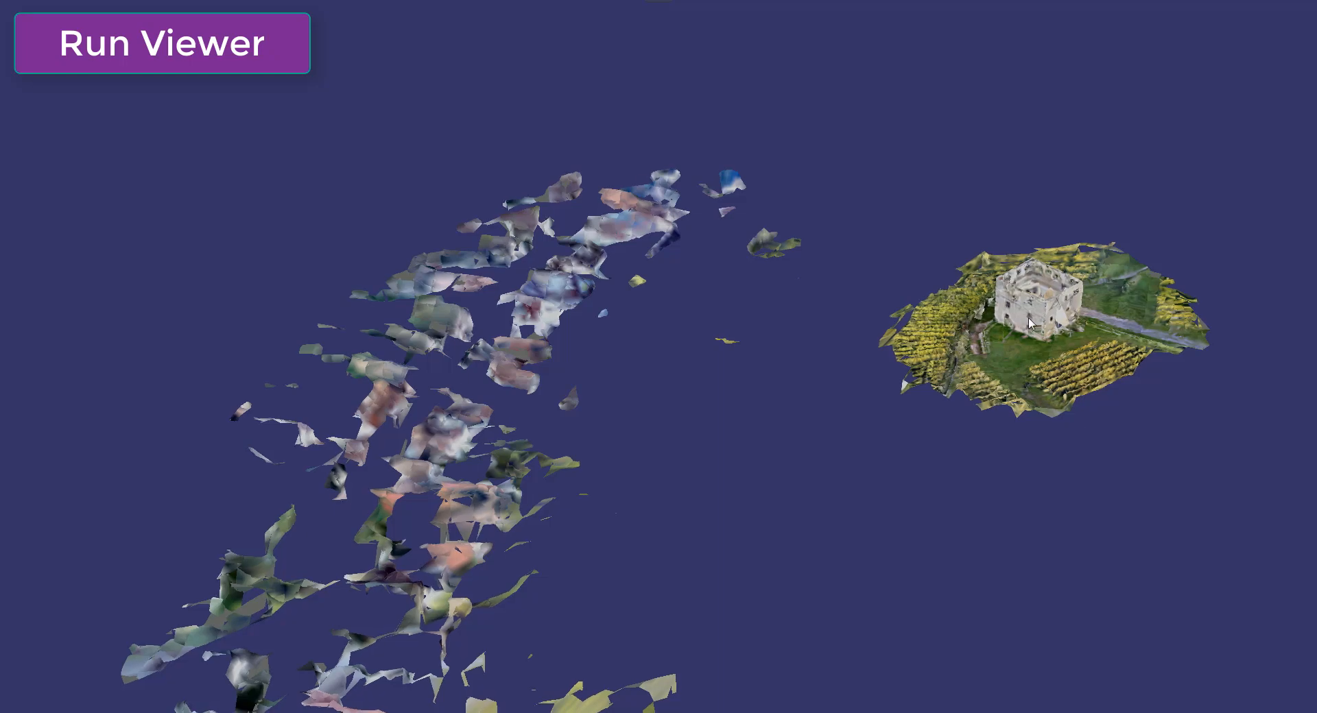
mouse_move(953, 334)
mouse_down()
mouse_move(907, 335)
mouse_move(952, 316)
mouse_up()
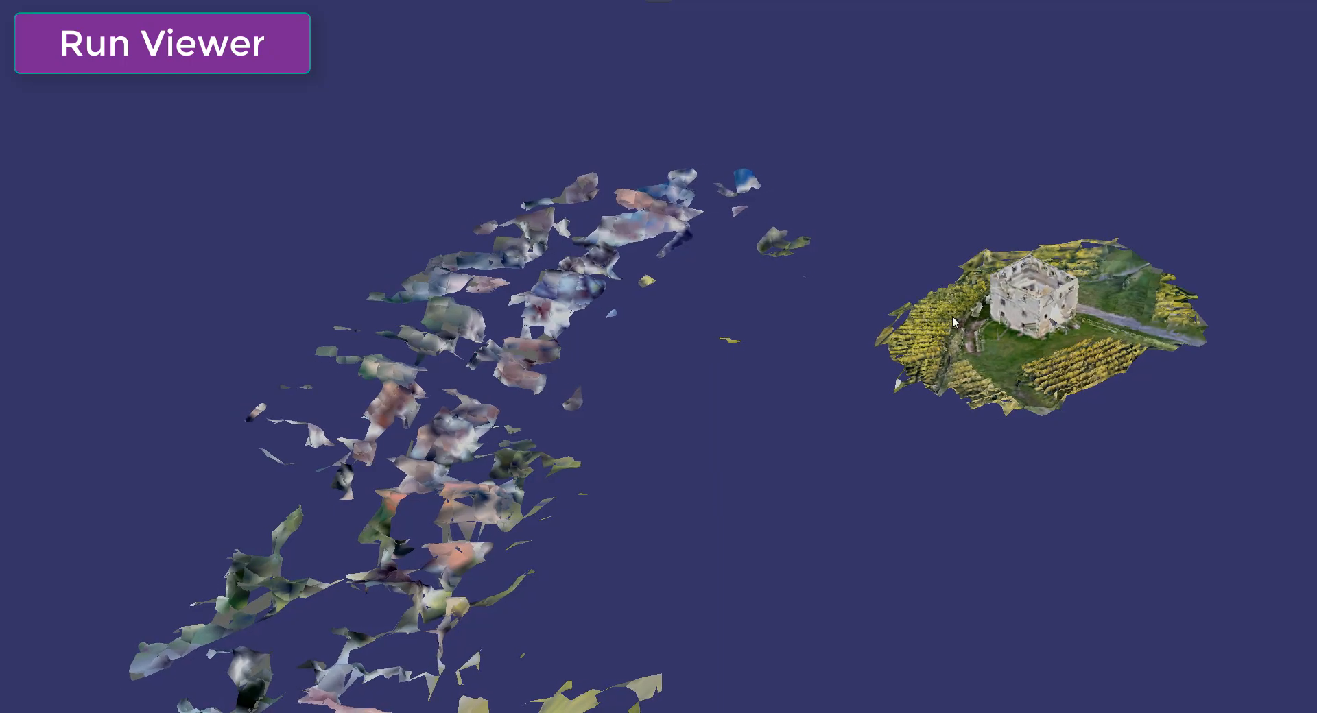
middle_drag(1086, 240, 679, 273)
scroll(707, 270, down, 2)
scroll(710, 275, up, 5)
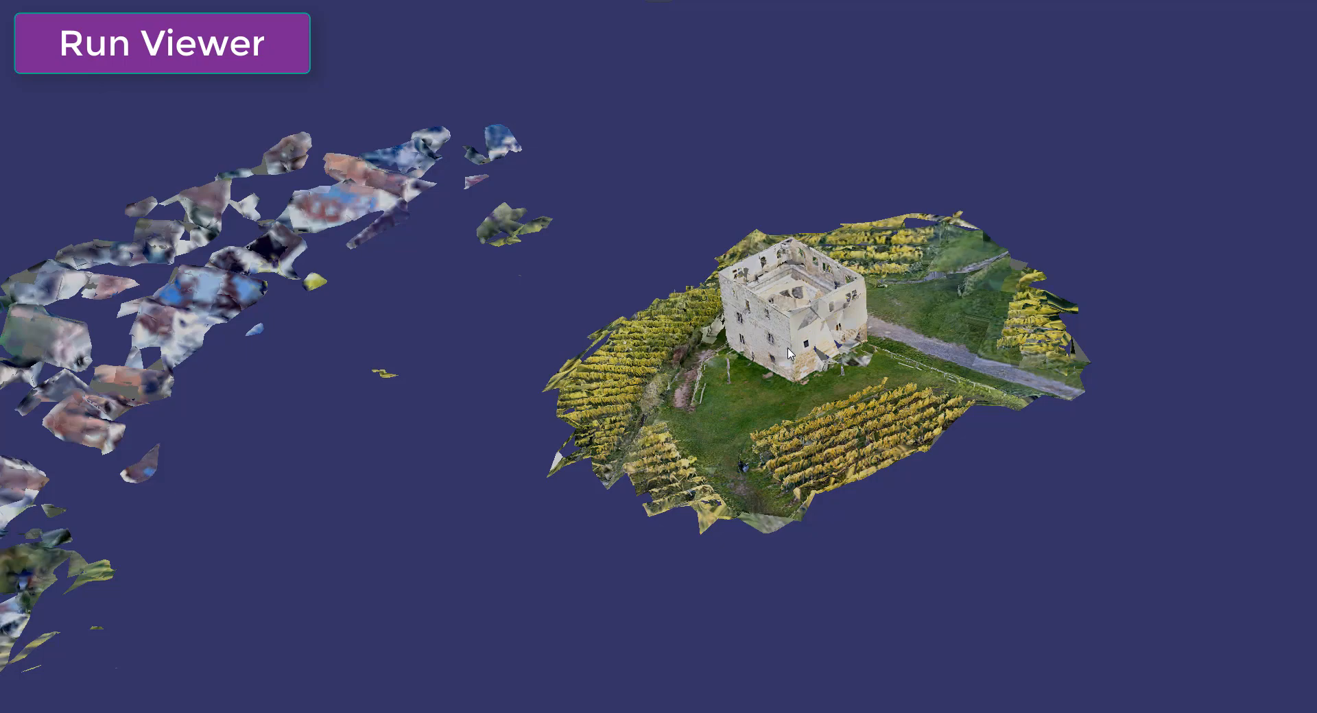
drag(754, 391, 1097, 330)
drag(341, 365, 1063, 209)
drag(175, 468, 657, 298)
scroll(893, 150, up, 4)
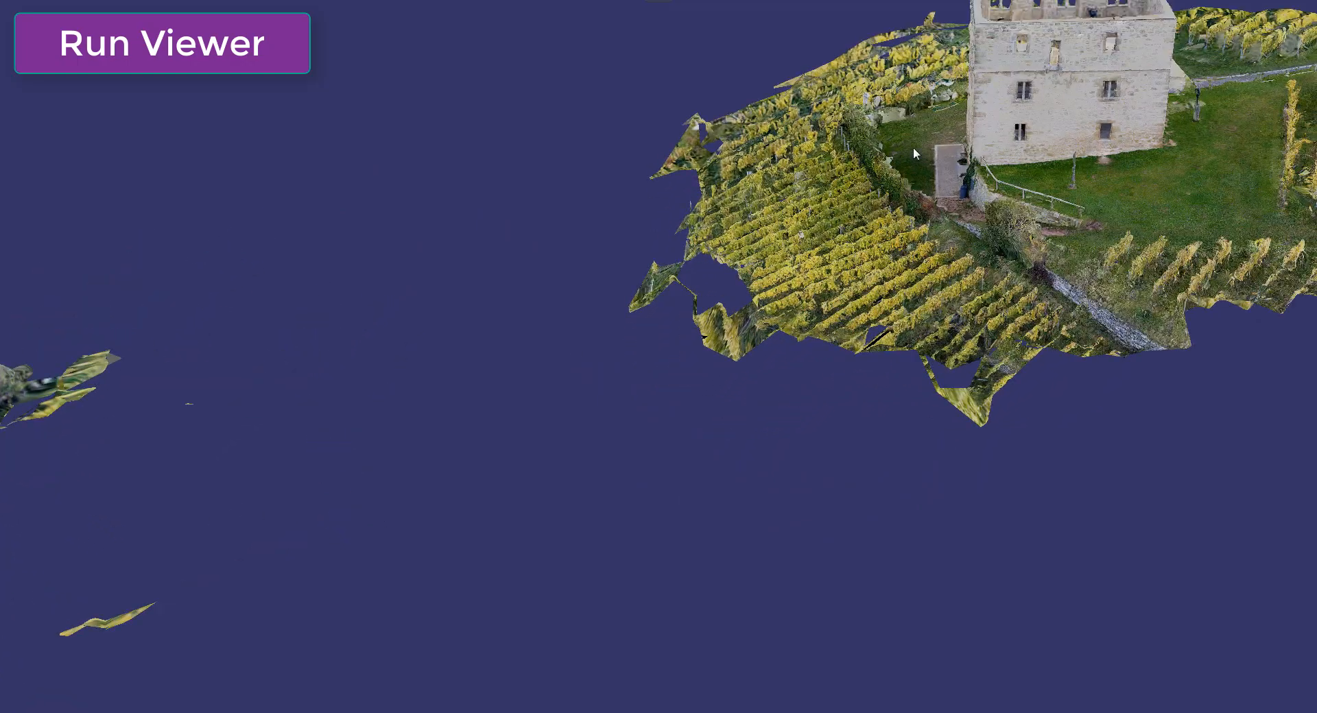
middle_drag(858, 154, 730, 266)
drag(1027, 422, 1220, 371)
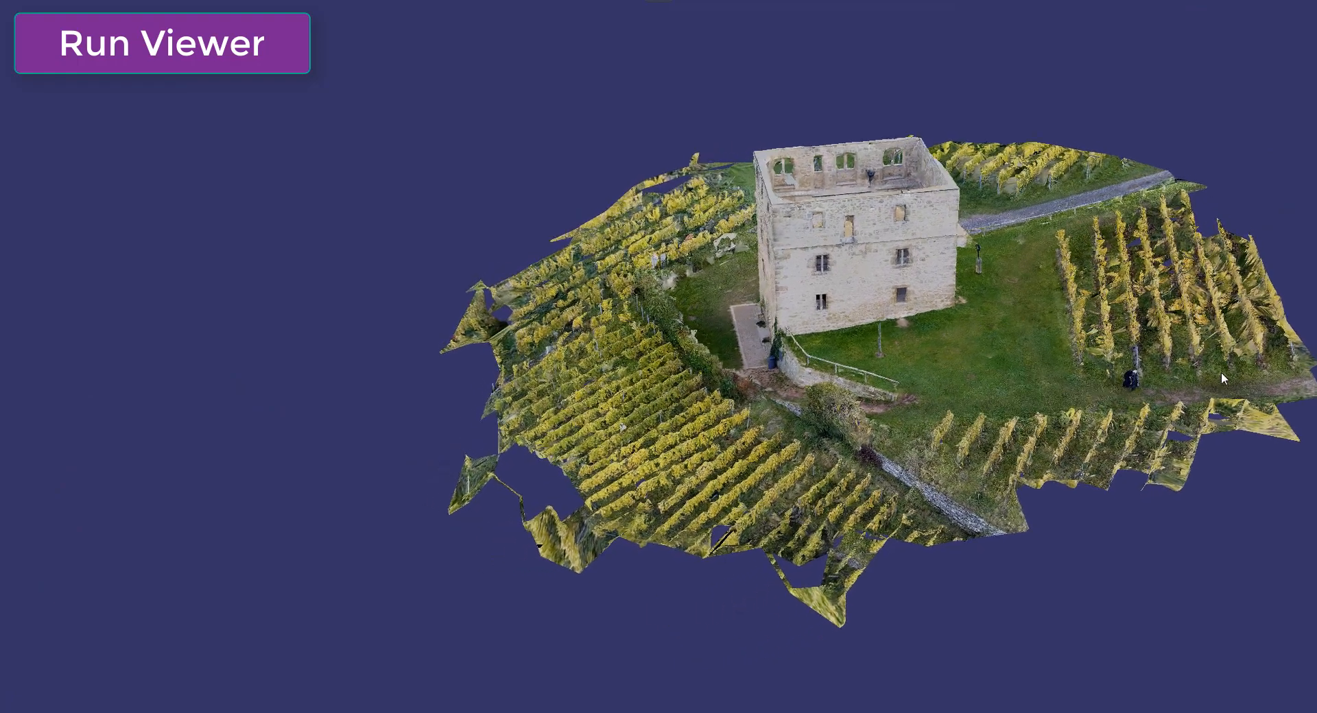
scroll(788, 281, up, 5)
scroll(788, 281, up, 1)
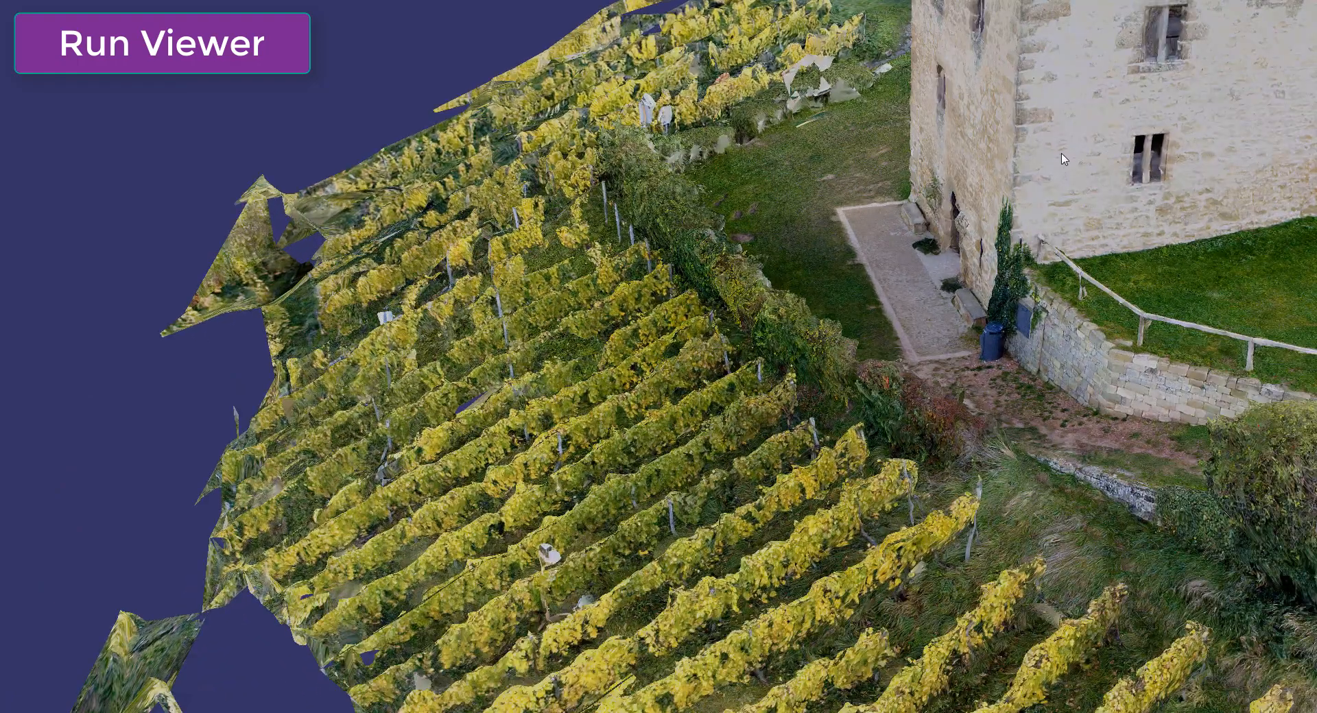
drag(950, 117, 899, 123)
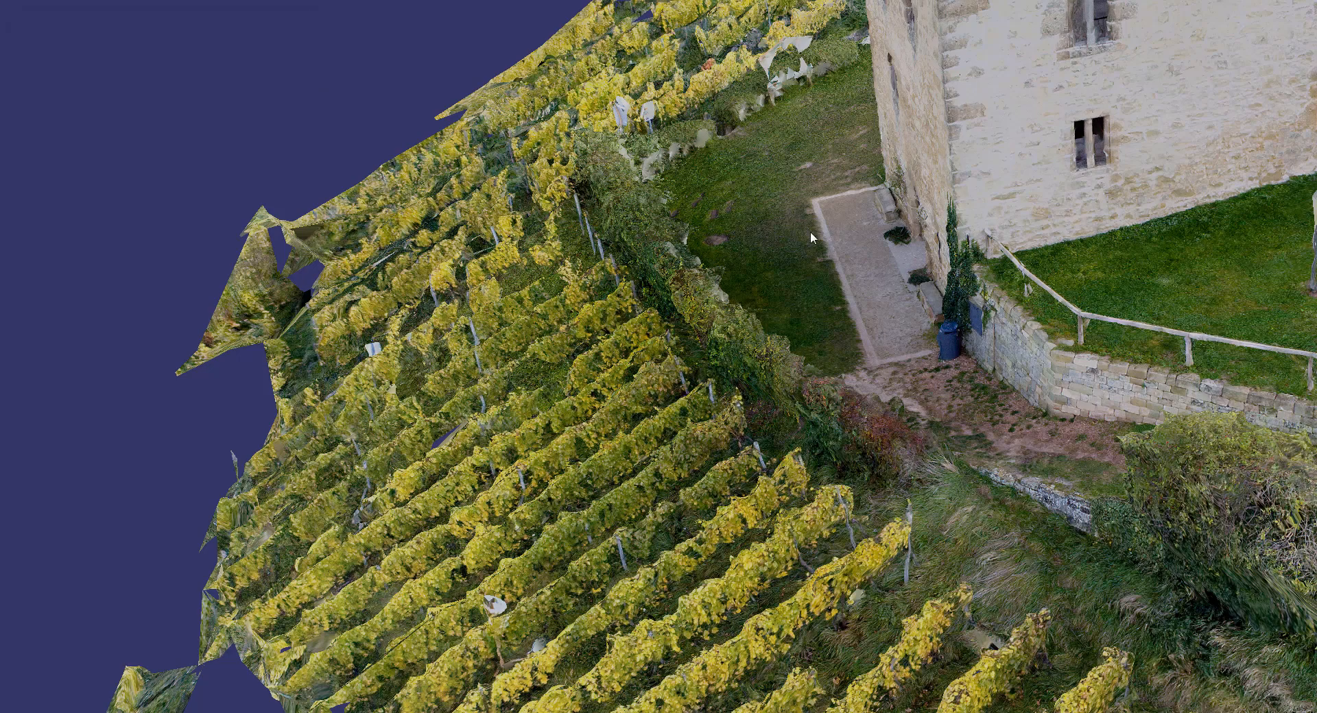
- Close the OSGB viewer and minimize the folder and browser windows to return to UAS ApplicationsMaster
key(Escape)
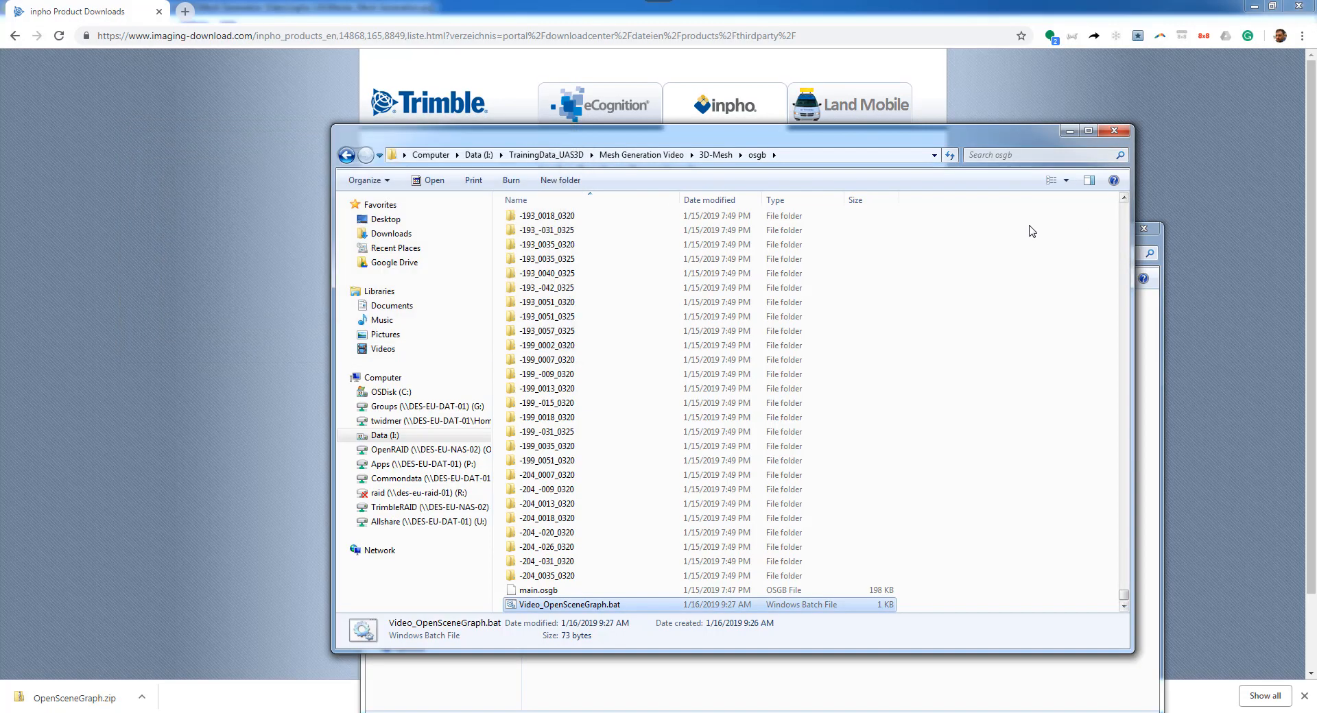
click(1071, 133)
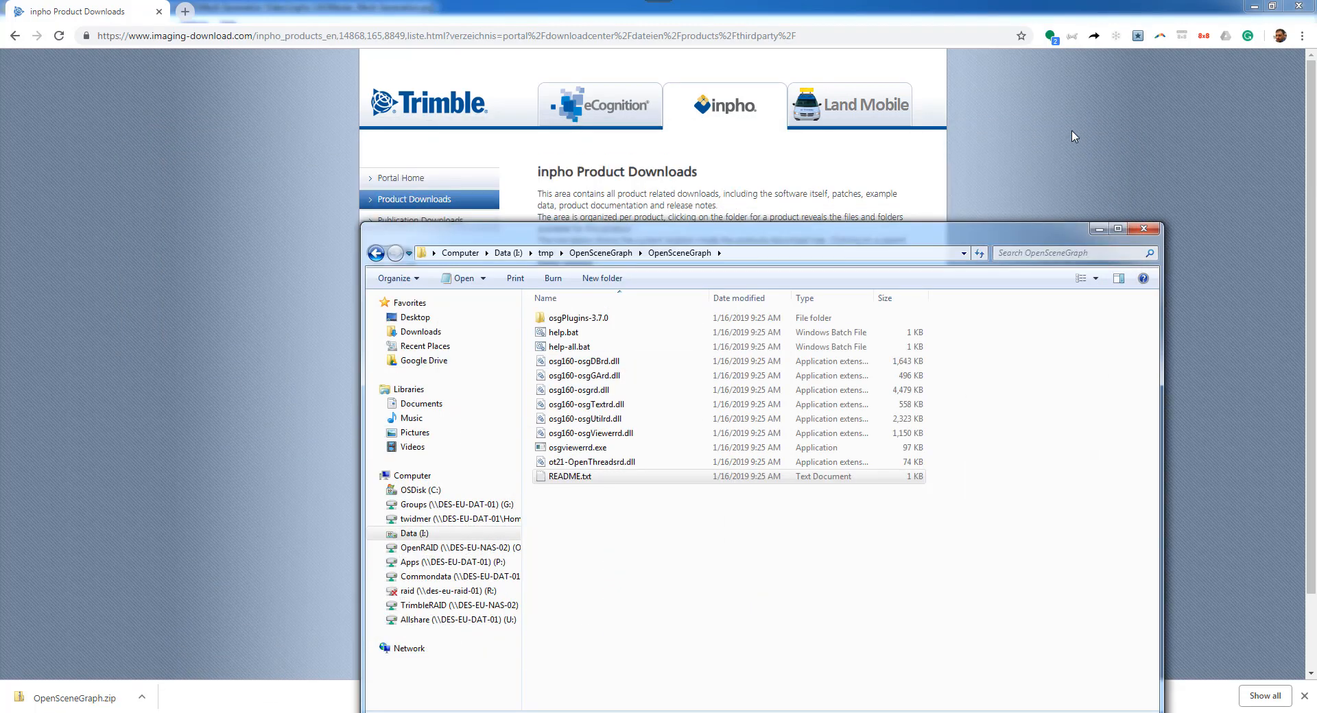
click(1254, 7)
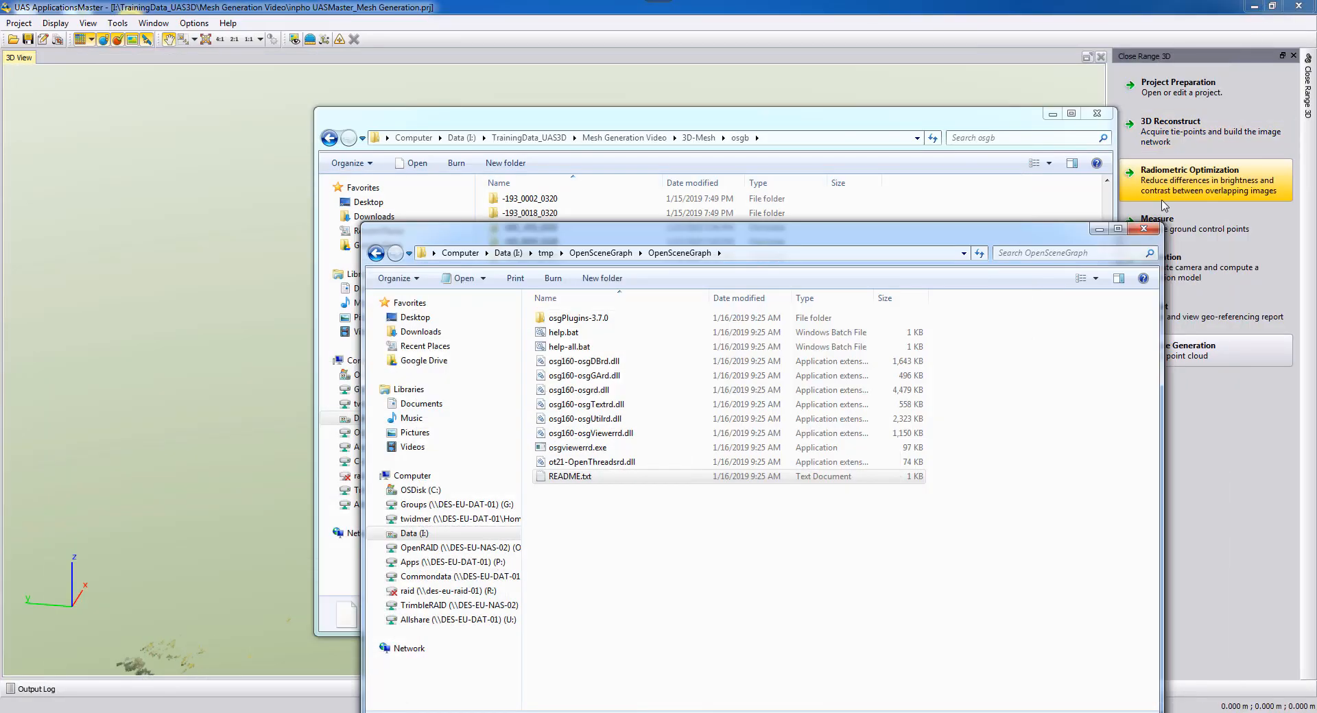
click(1098, 229)
click(1052, 115)
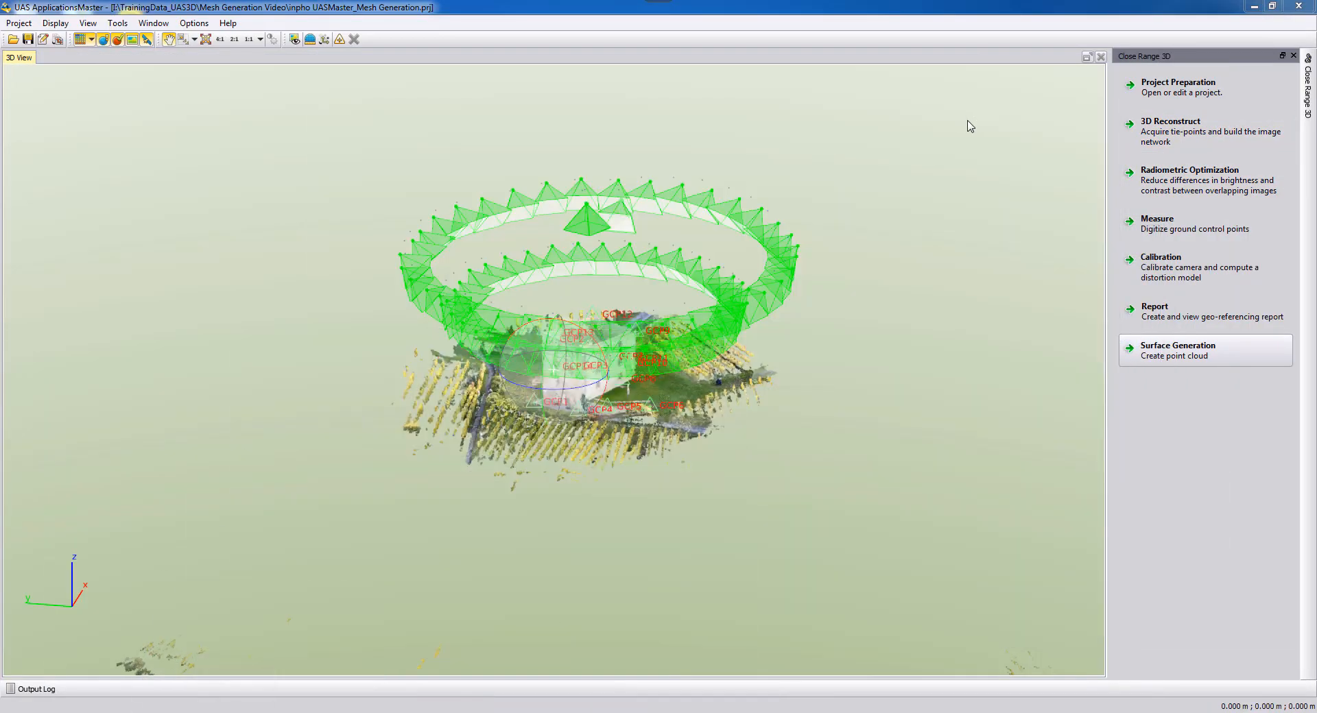
- Export only the project's point cloud and send it to Trimble Business Center
click(19, 23)
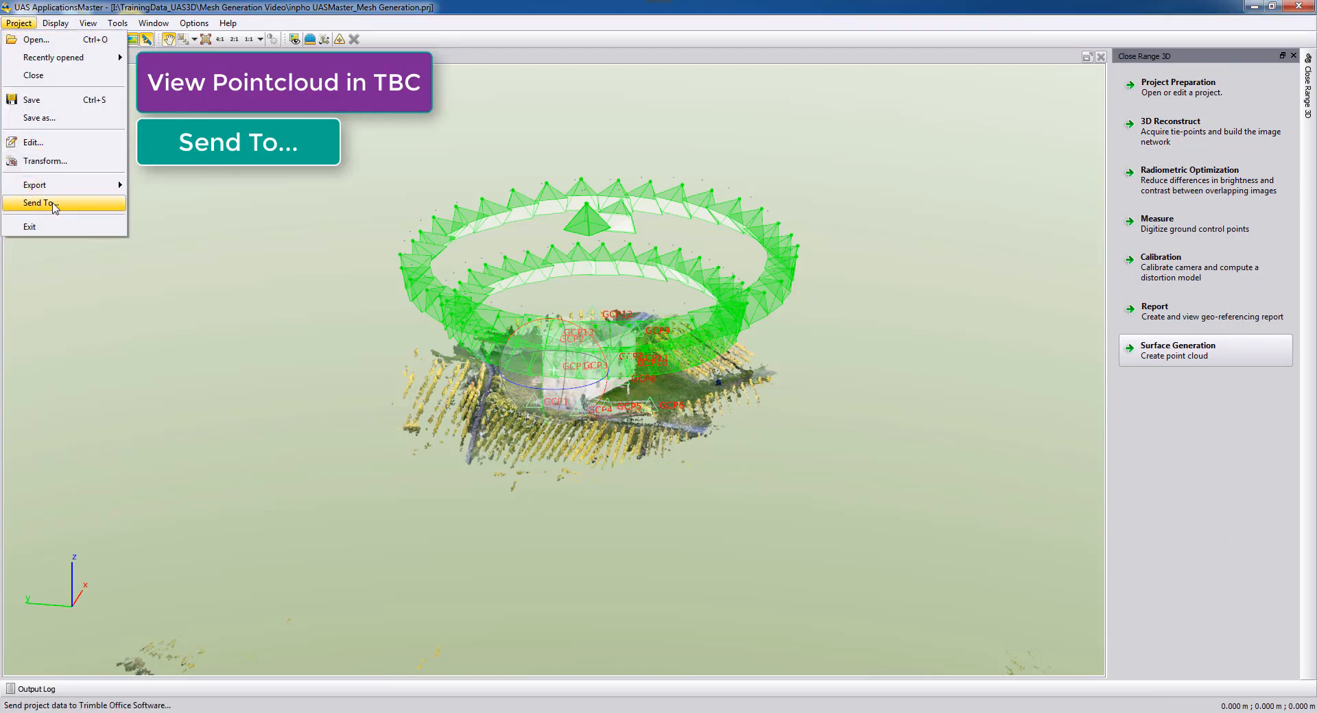
mouse_move(54, 190)
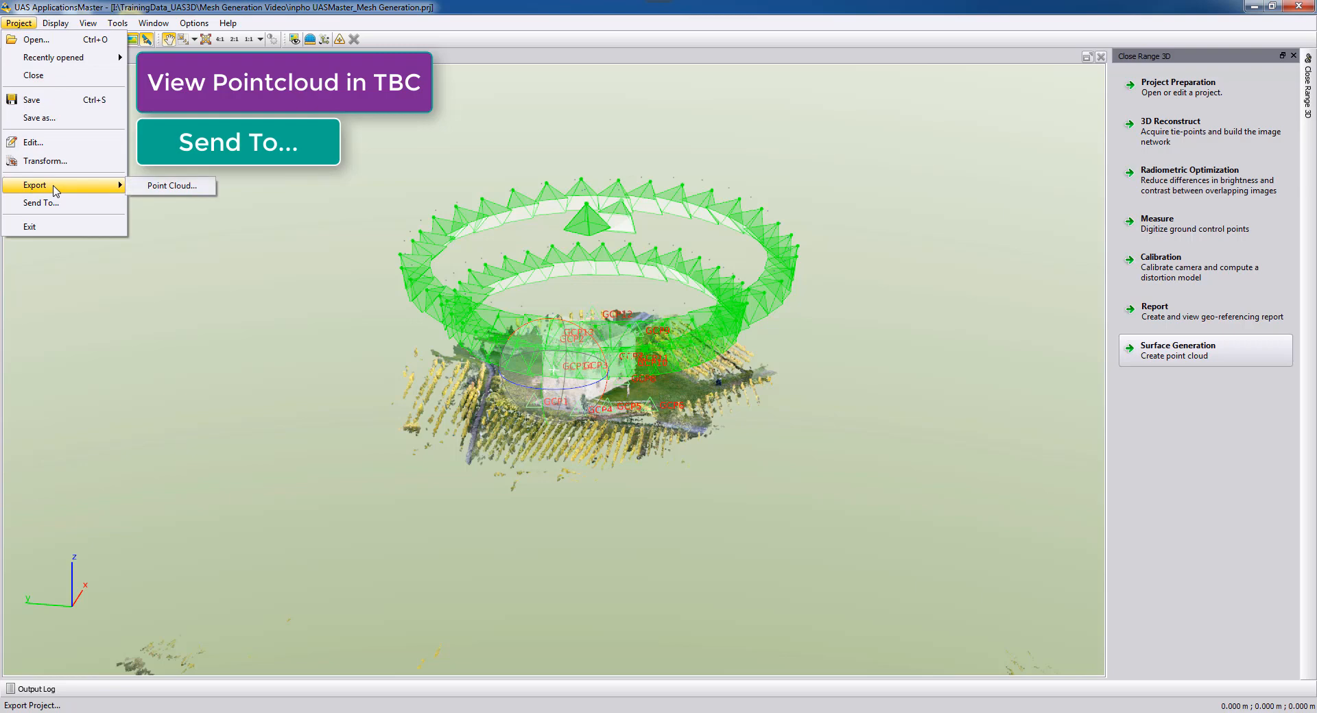
click(51, 203)
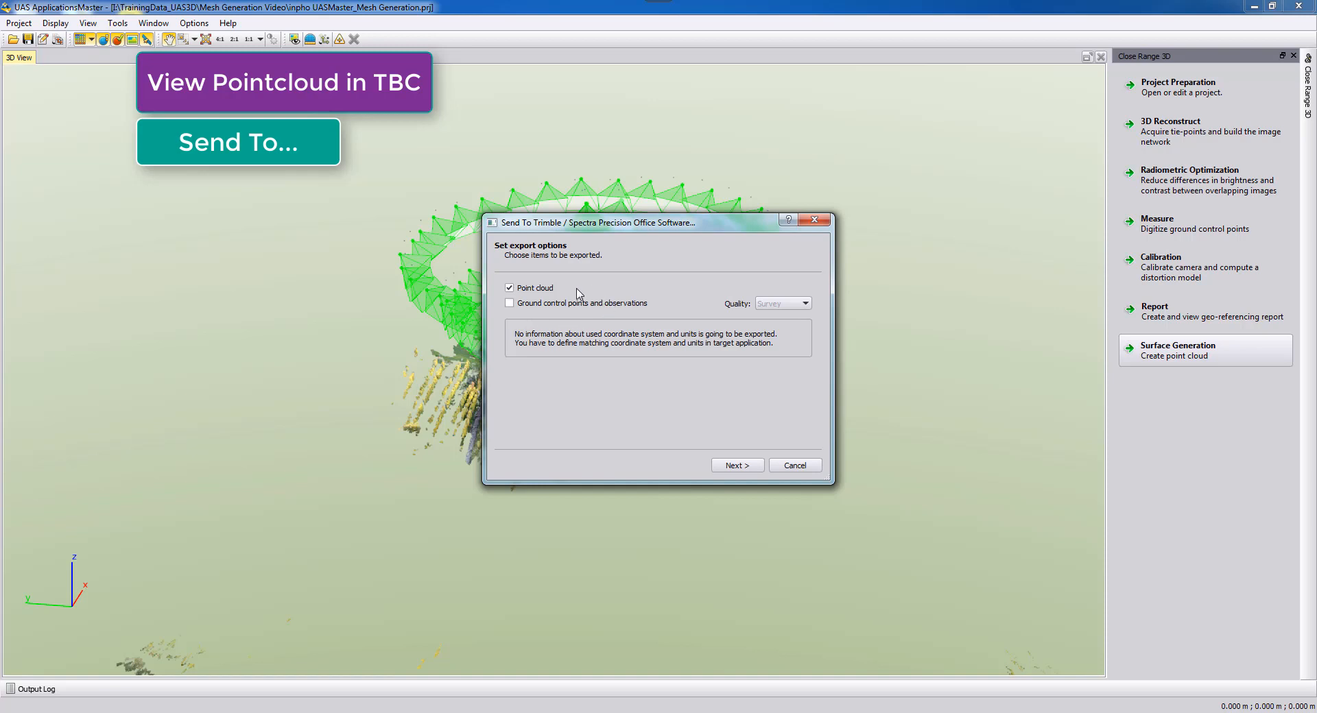
click(728, 465)
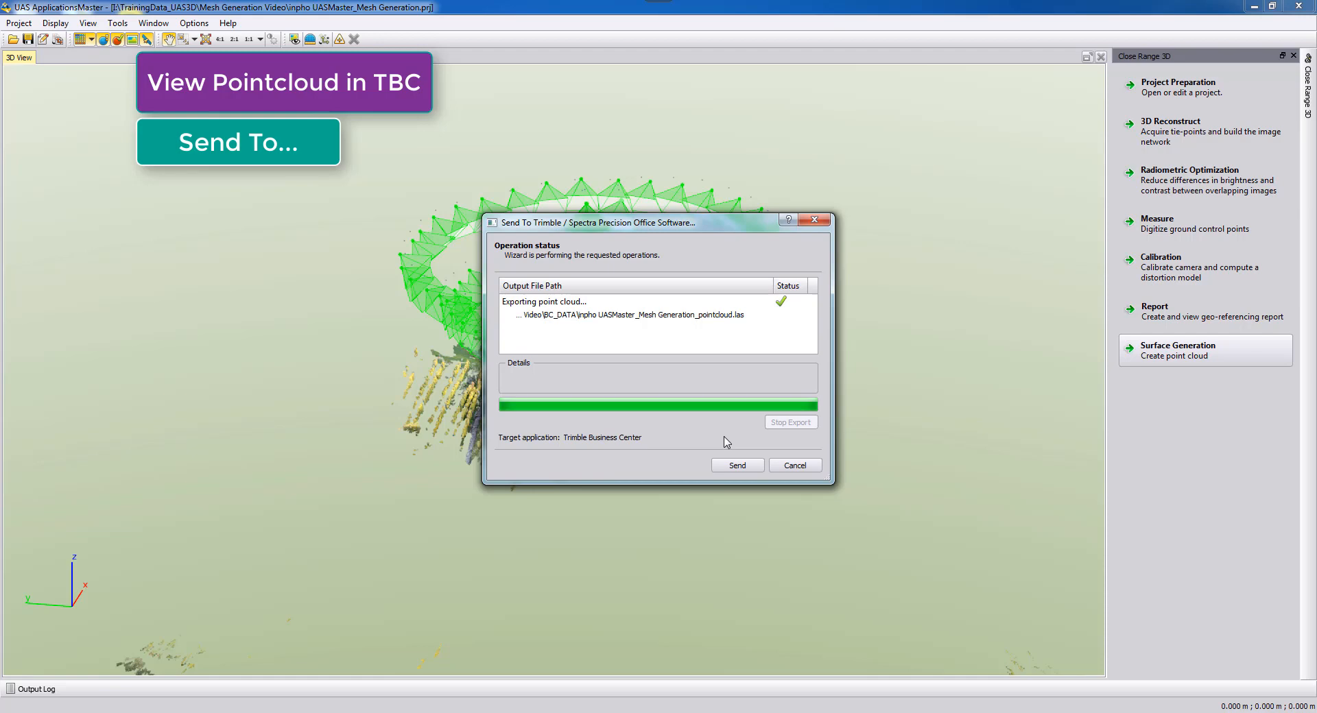
click(736, 465)
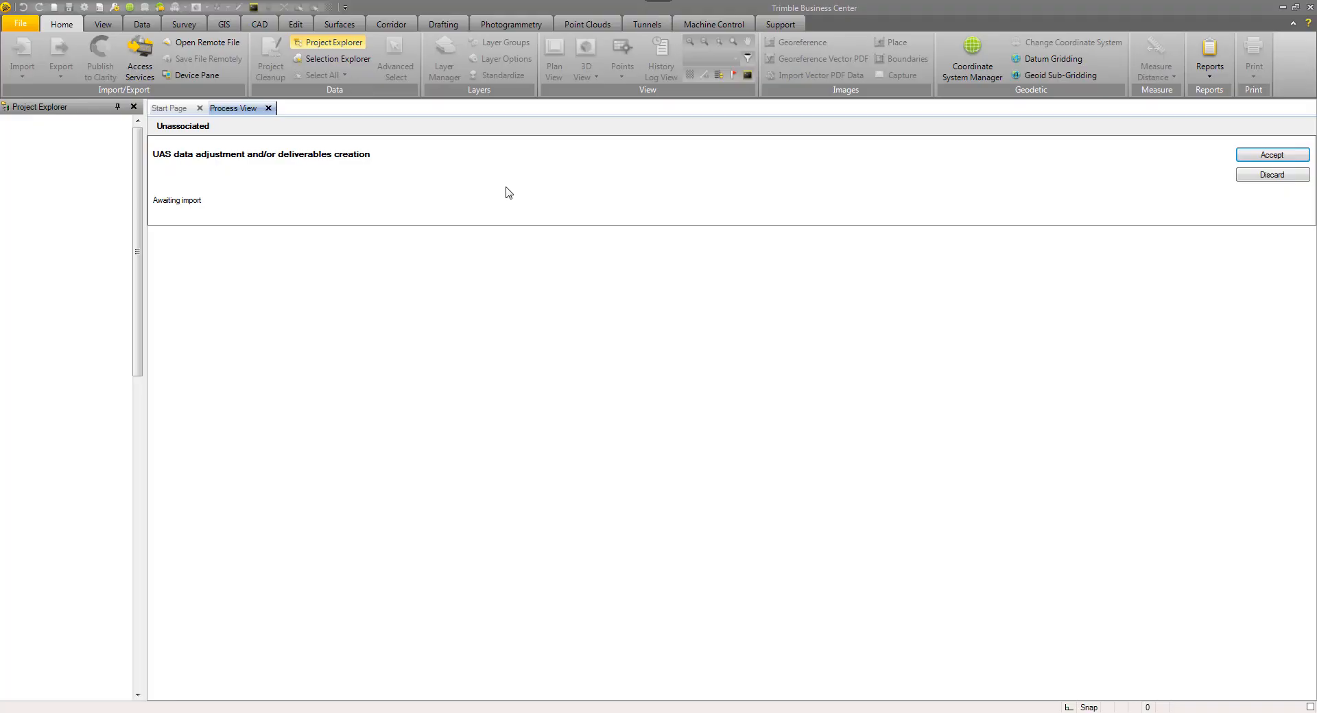
- Create a new project from the Blank Template in Trimble Business Center
click(168, 108)
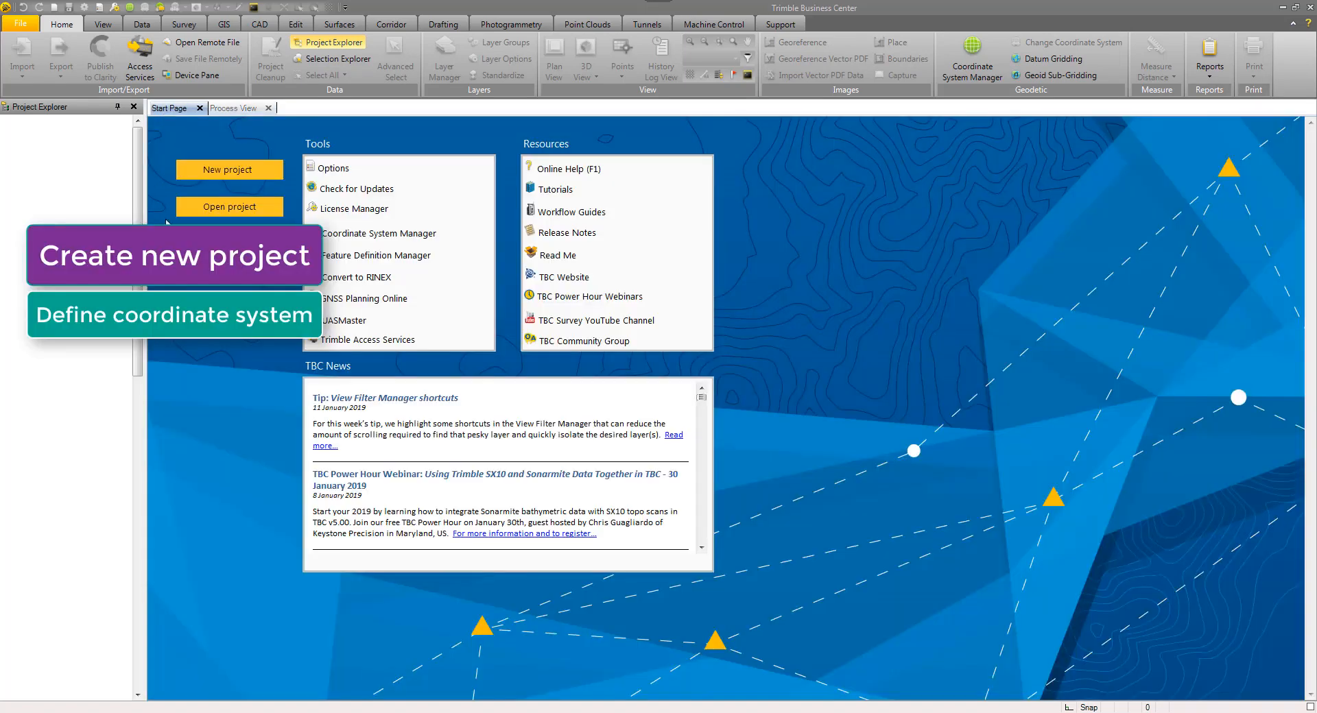
click(227, 171)
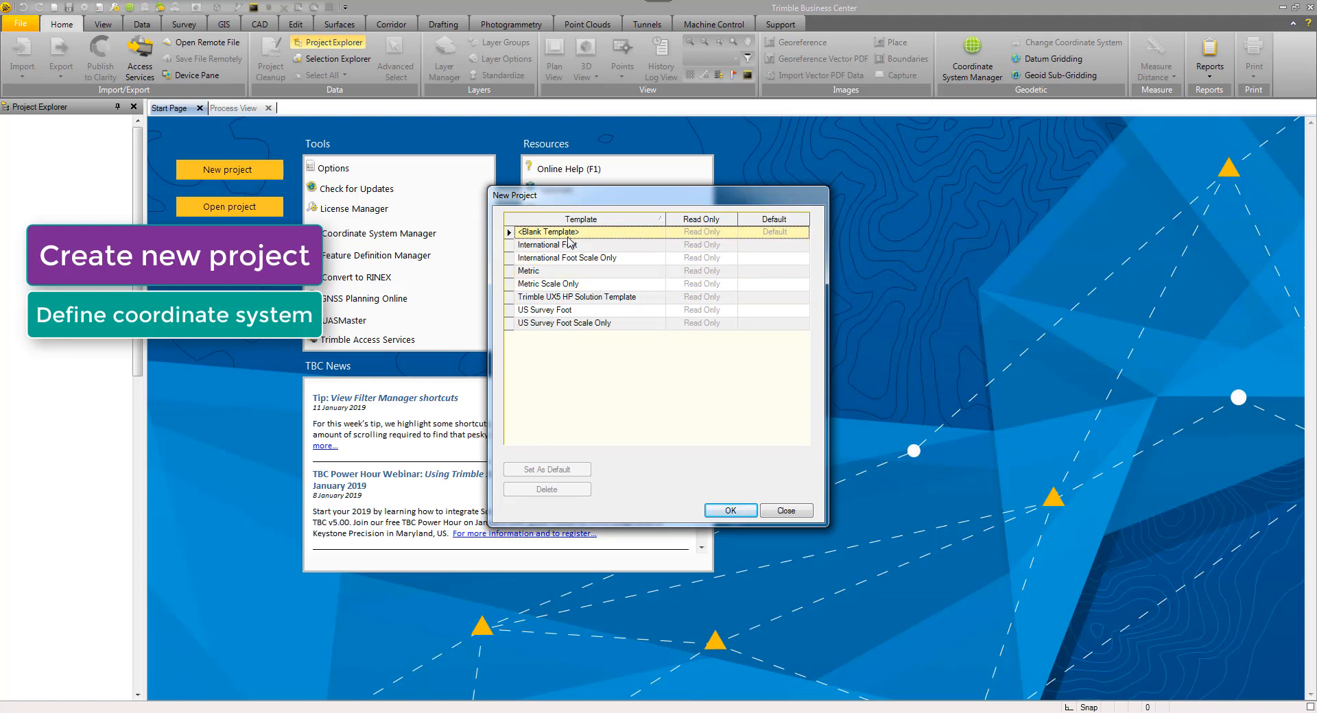
click(749, 512)
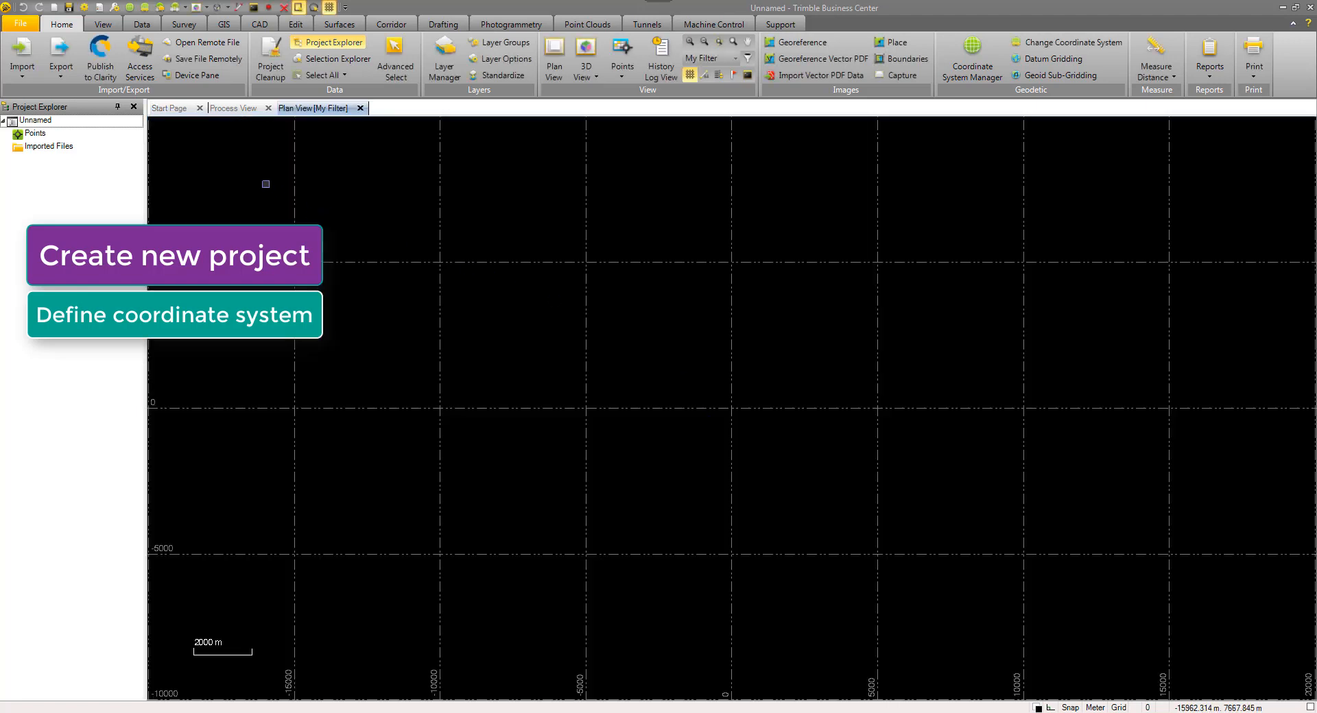
- Set the project's coordinate system to the recently used World wide/UTM, zone 32 North, WGS 1984, with the EGM96 (Global) geoid model
right_click(75, 127)
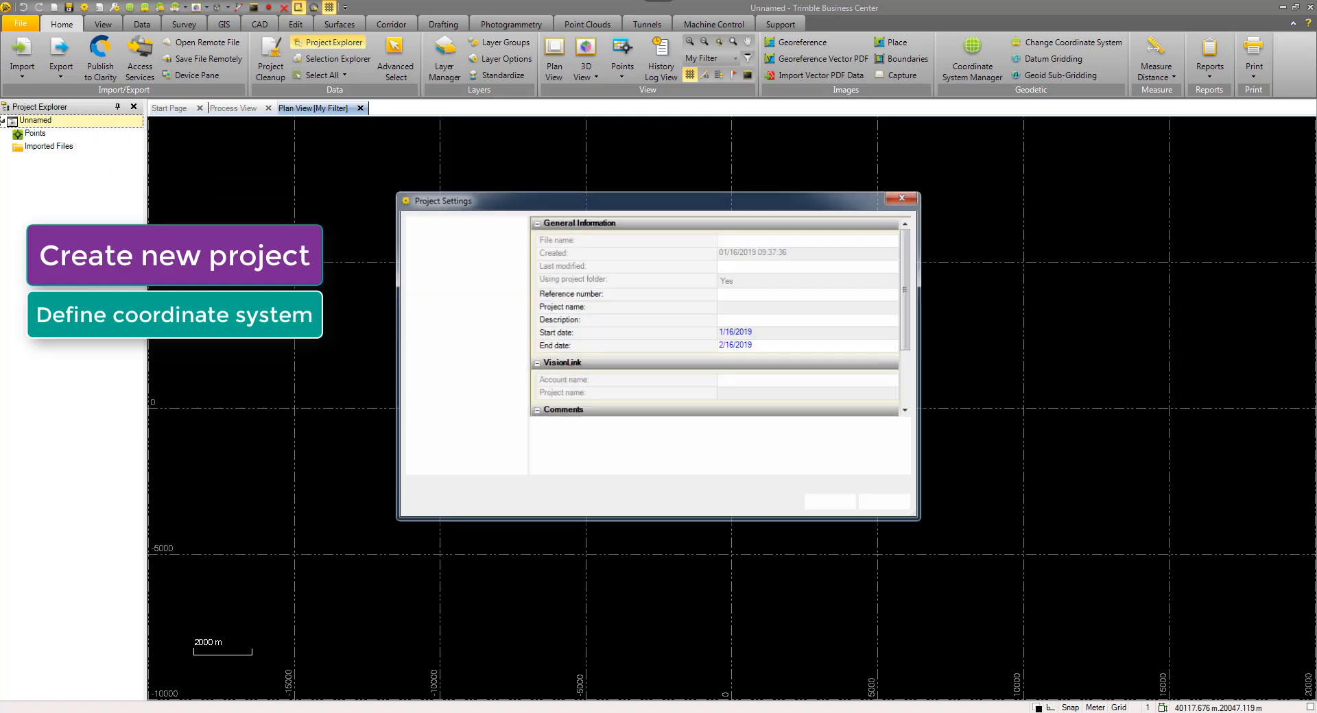
click(442, 259)
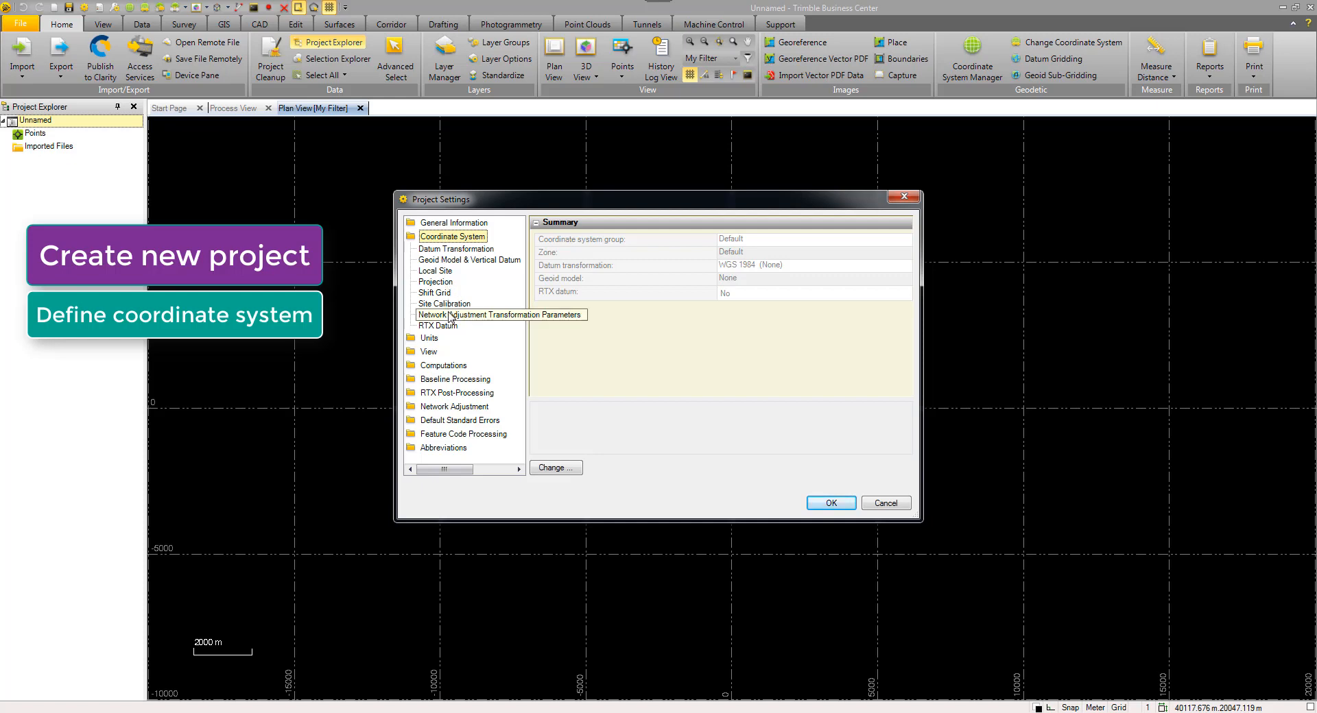
click(551, 470)
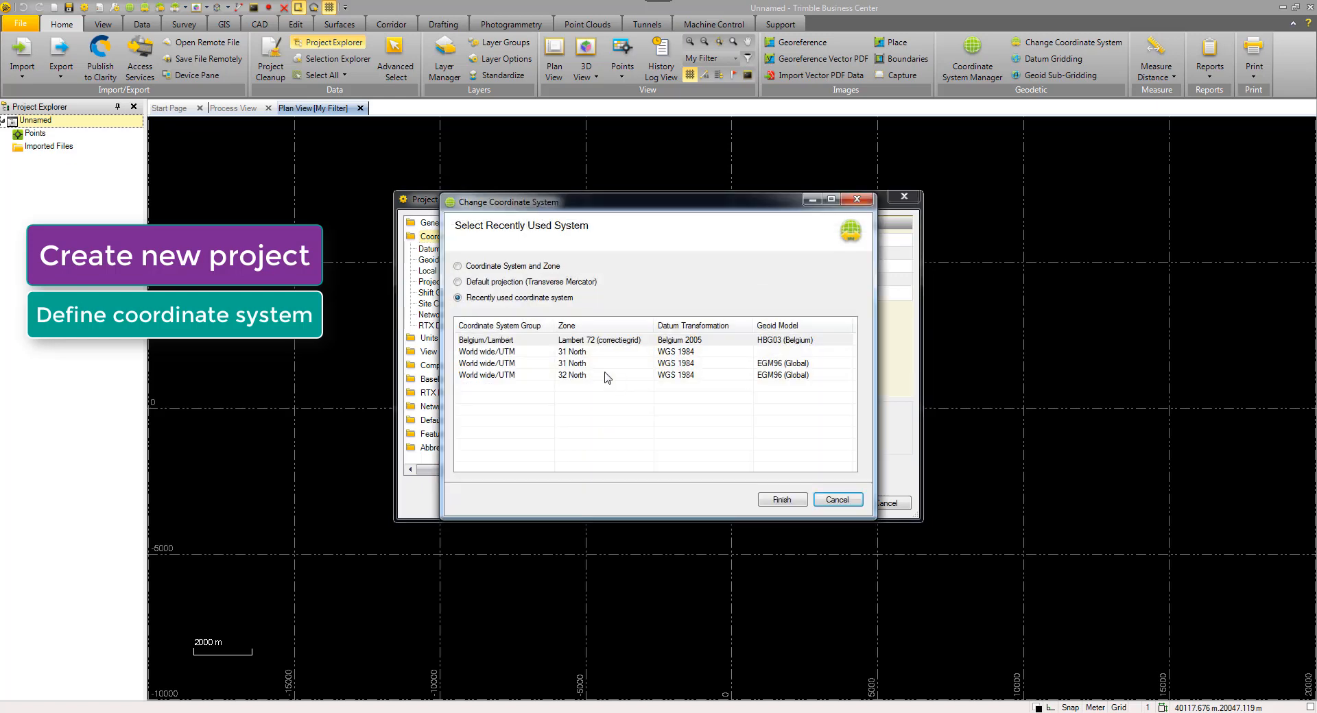
click(596, 378)
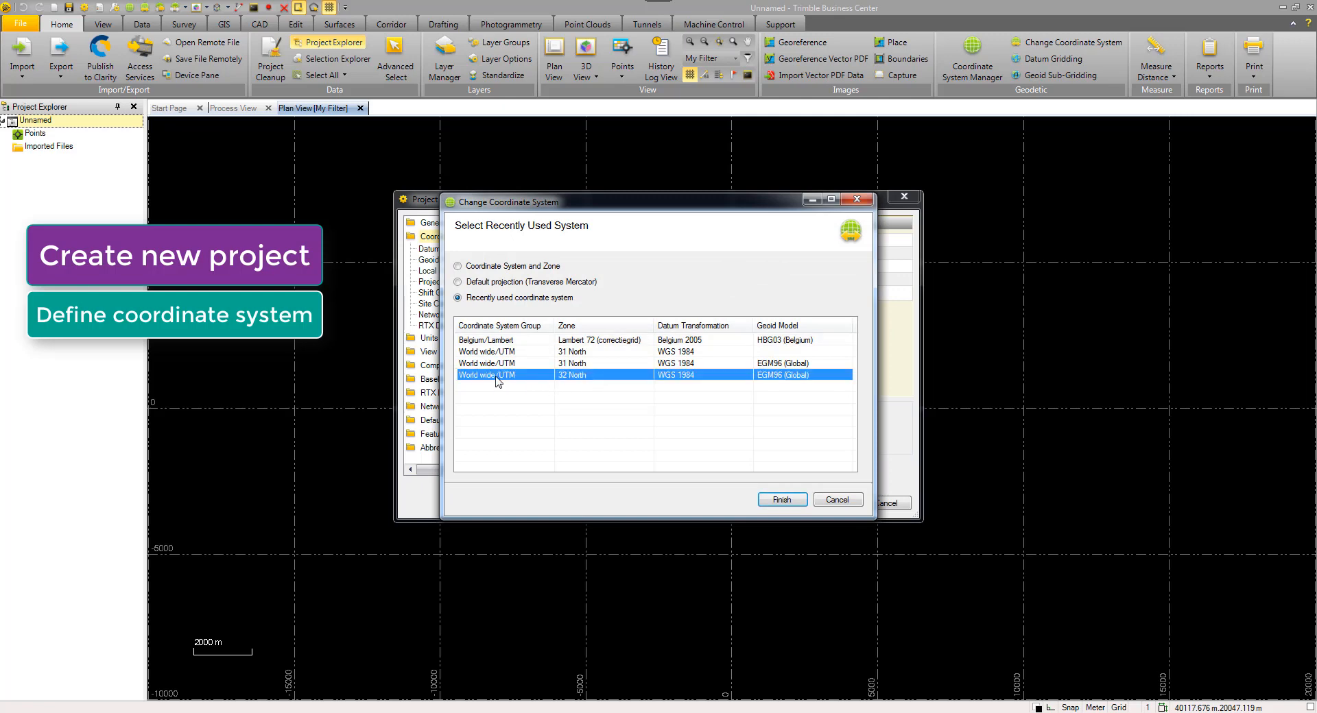
click(782, 499)
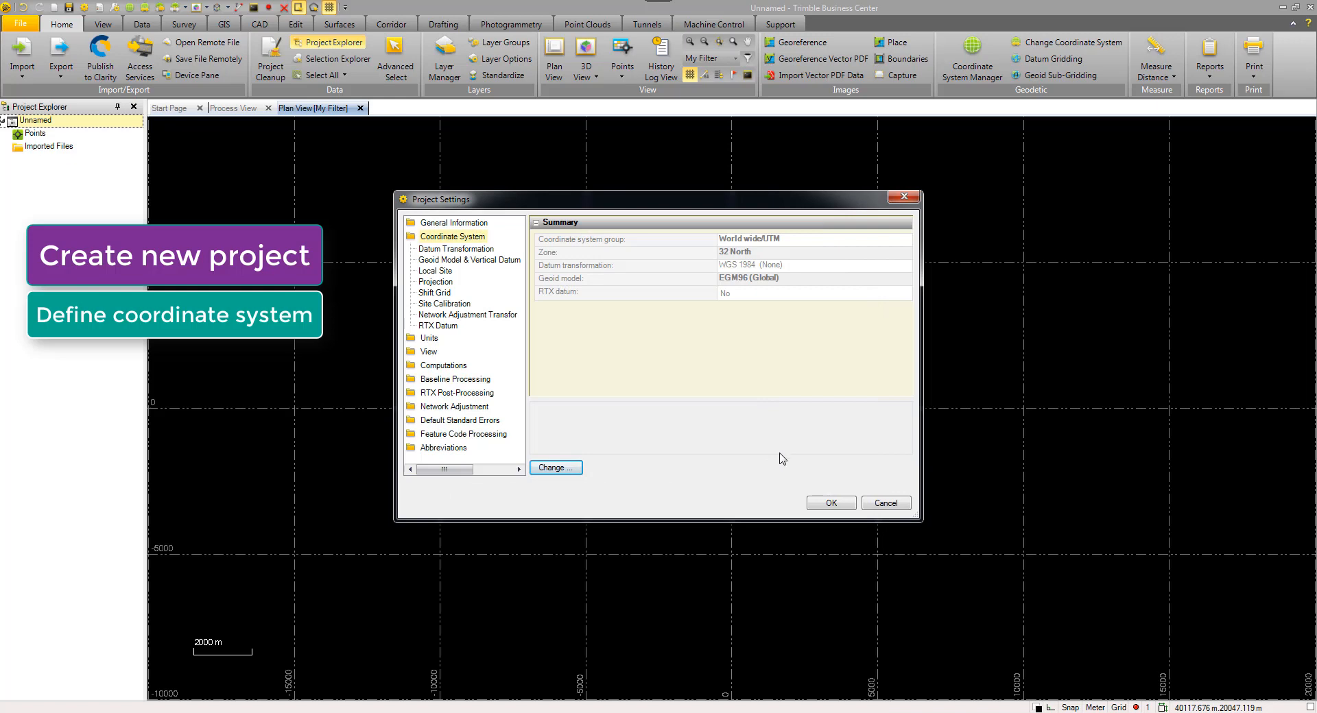
click(828, 503)
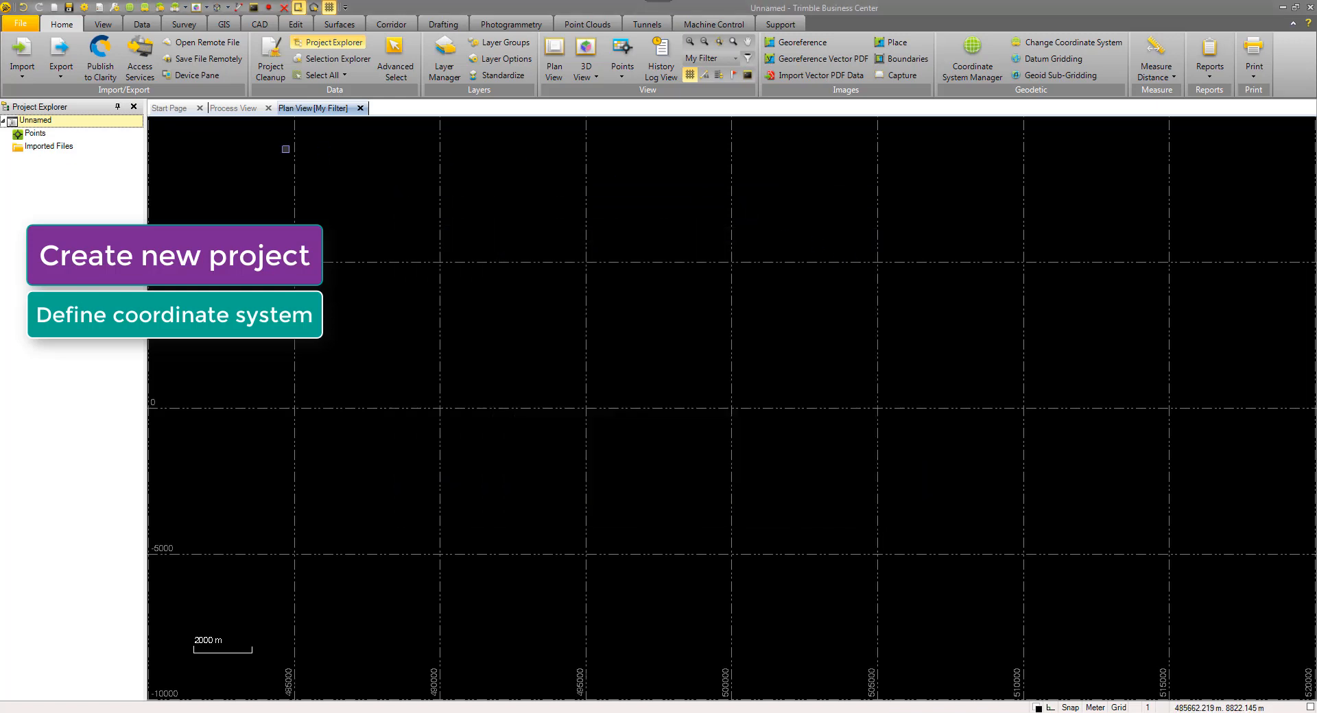
- Check the UAS data import in the Process View and display the full extents of the imported point cloud in the Plan View
click(227, 108)
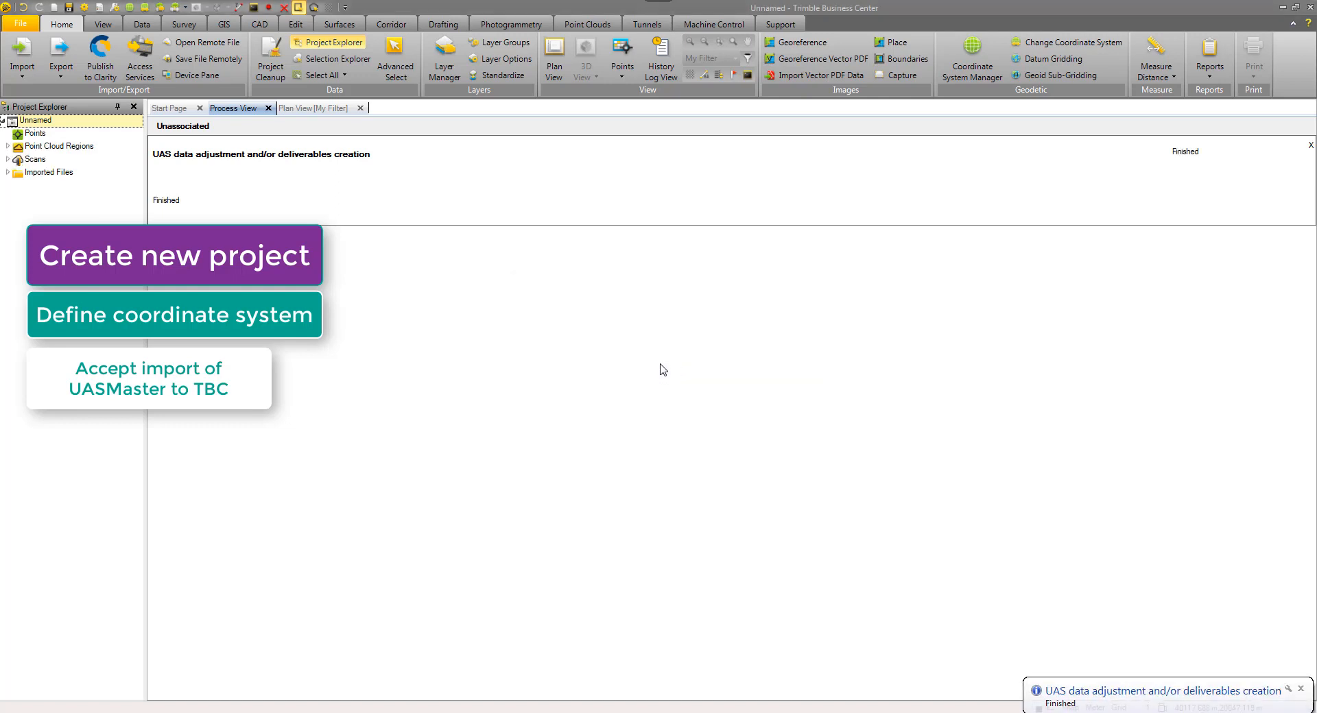
click(313, 110)
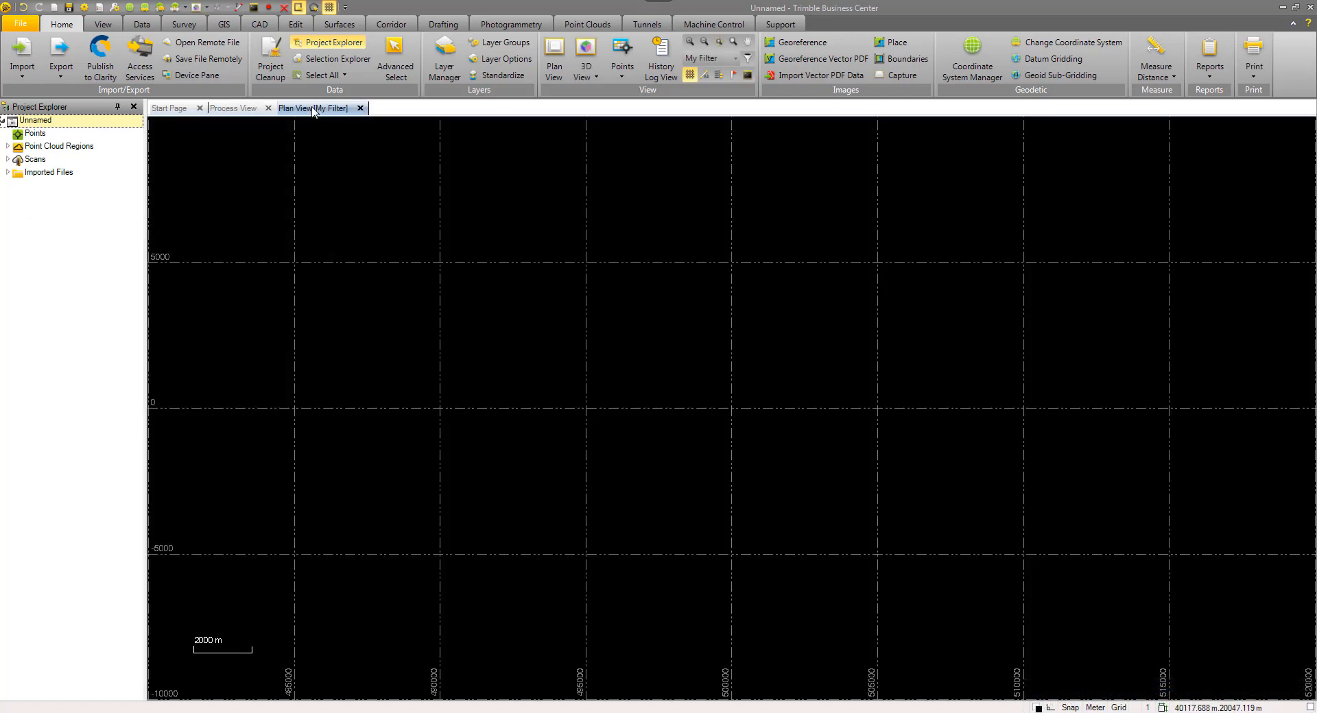
click(720, 43)
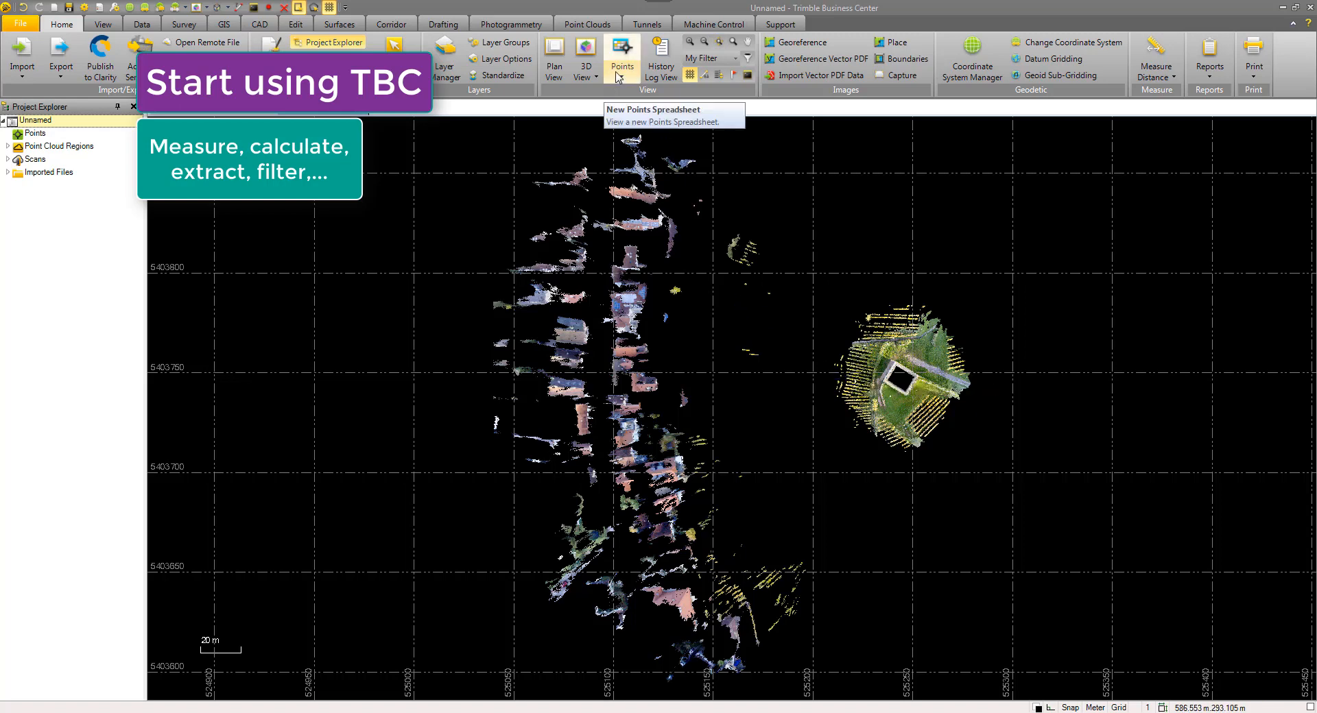
- Open a 3D view of the point cloud and examine the stone building and vineyard obliquely and up close
click(592, 47)
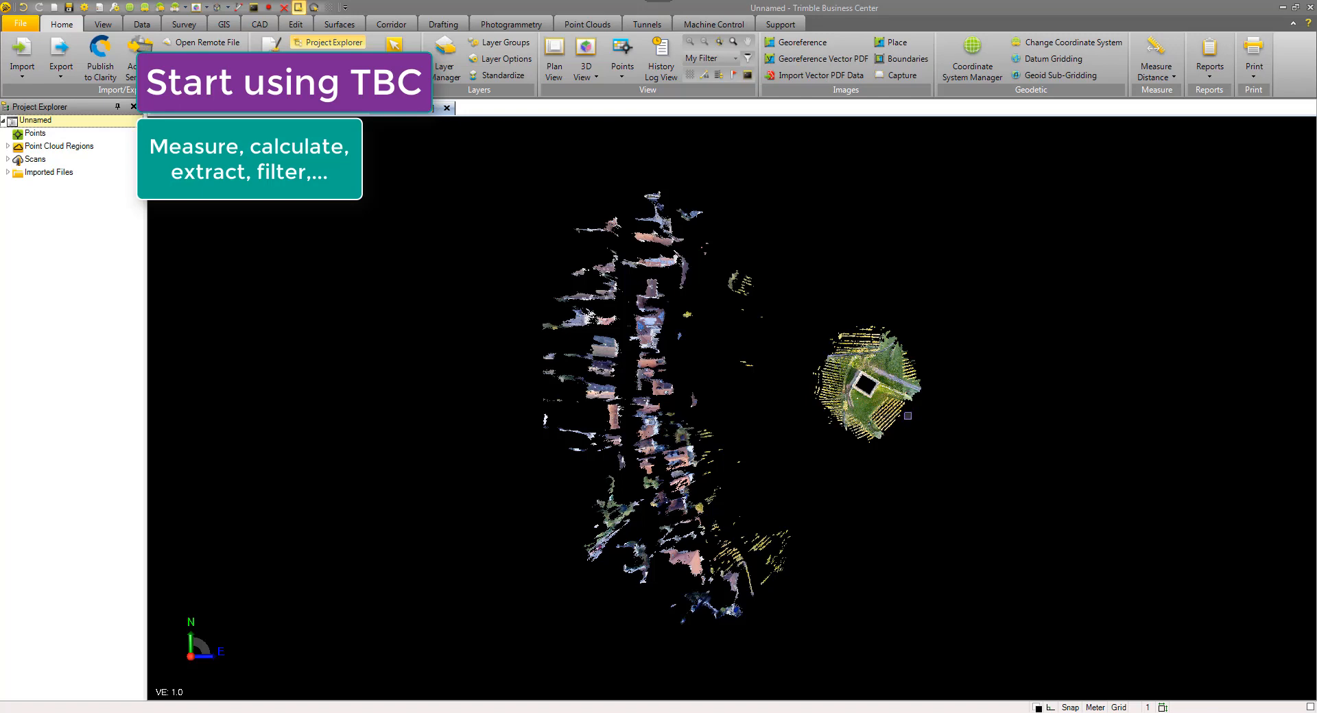
middle_drag(907, 416, 899, 355)
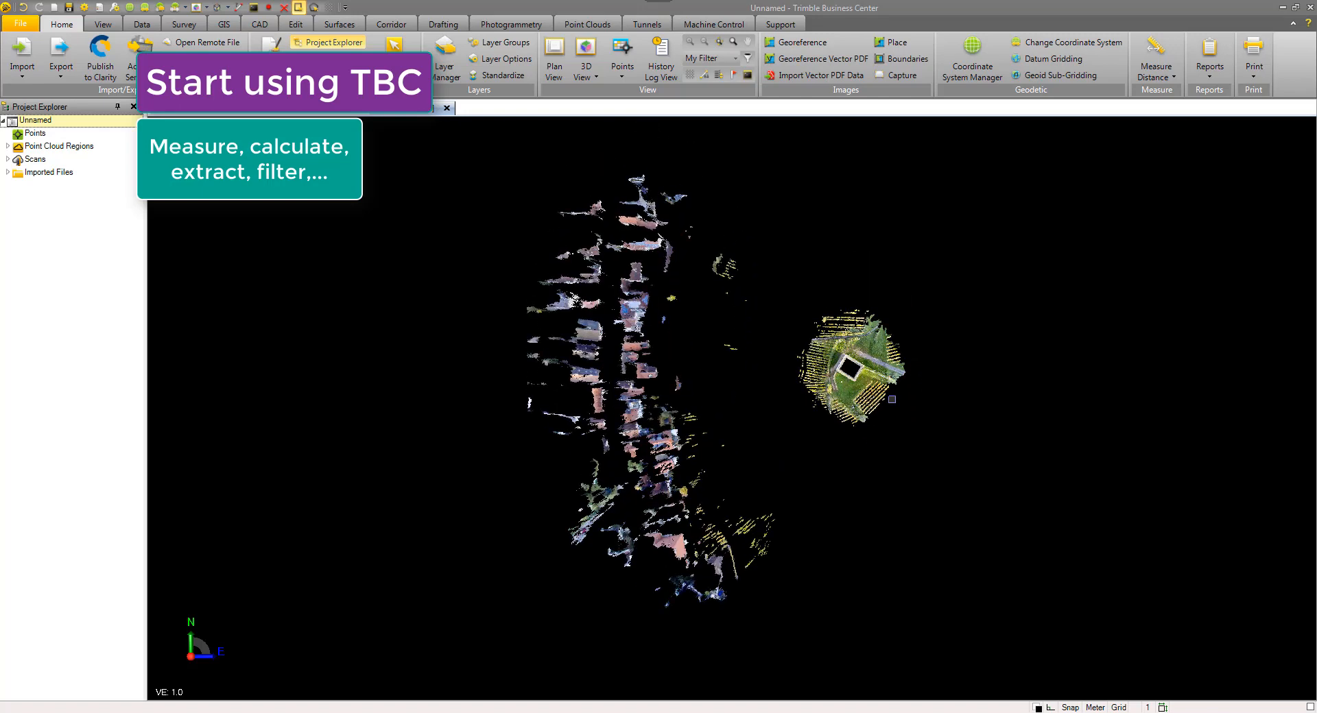
drag(885, 394, 935, 340)
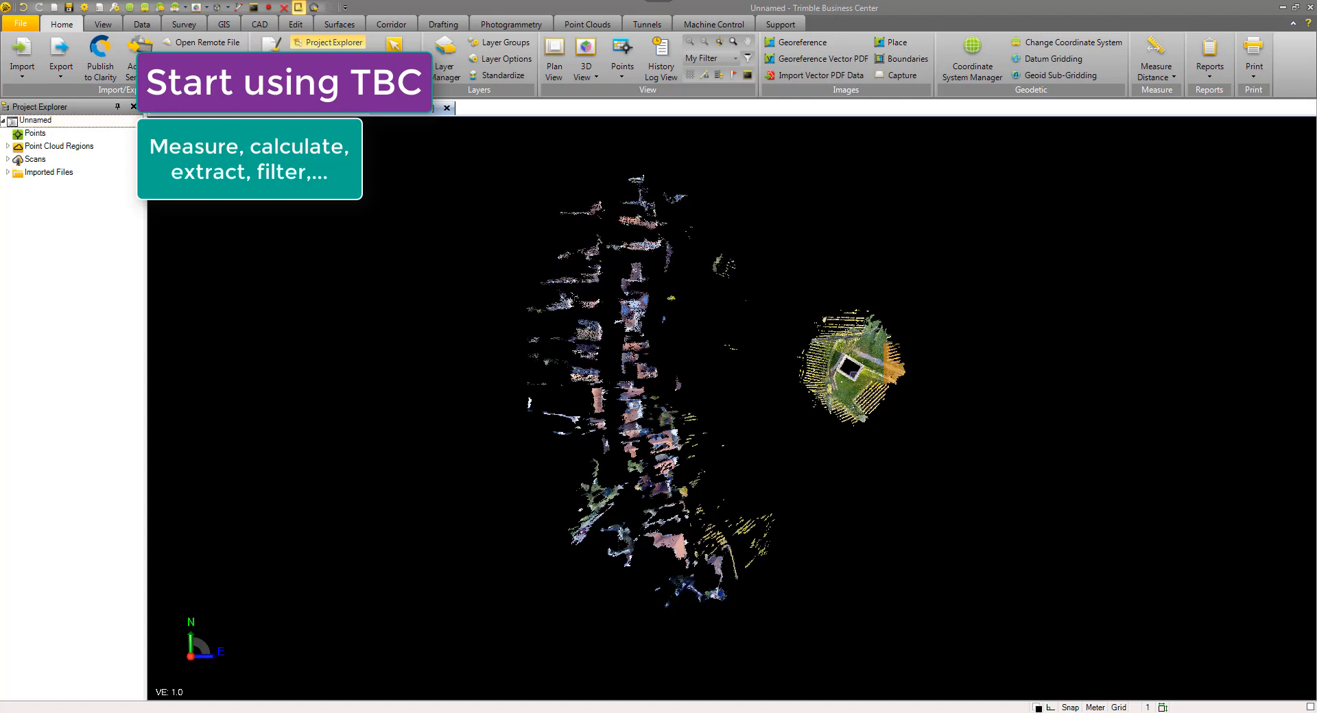
middle_drag(834, 325, 909, 325)
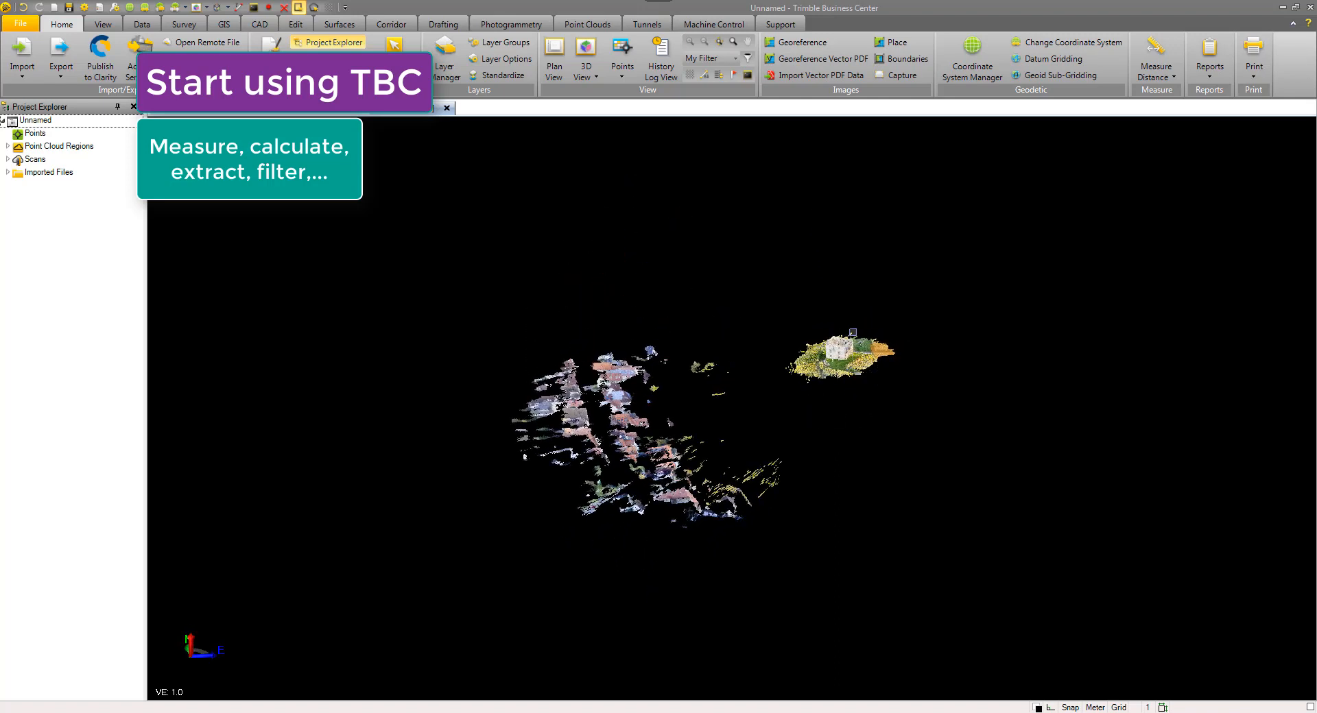
scroll(852, 333, up, 6)
scroll(712, 408, up, 3)
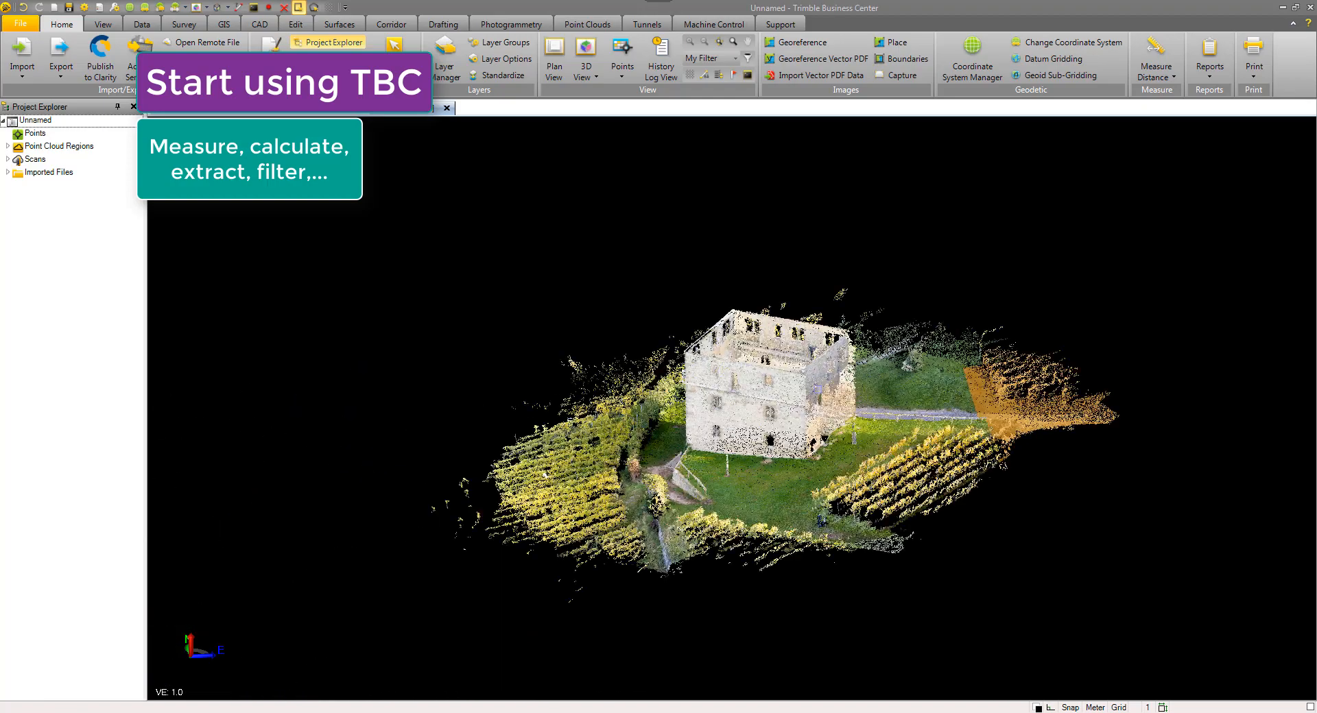
scroll(711, 408, up, 4)
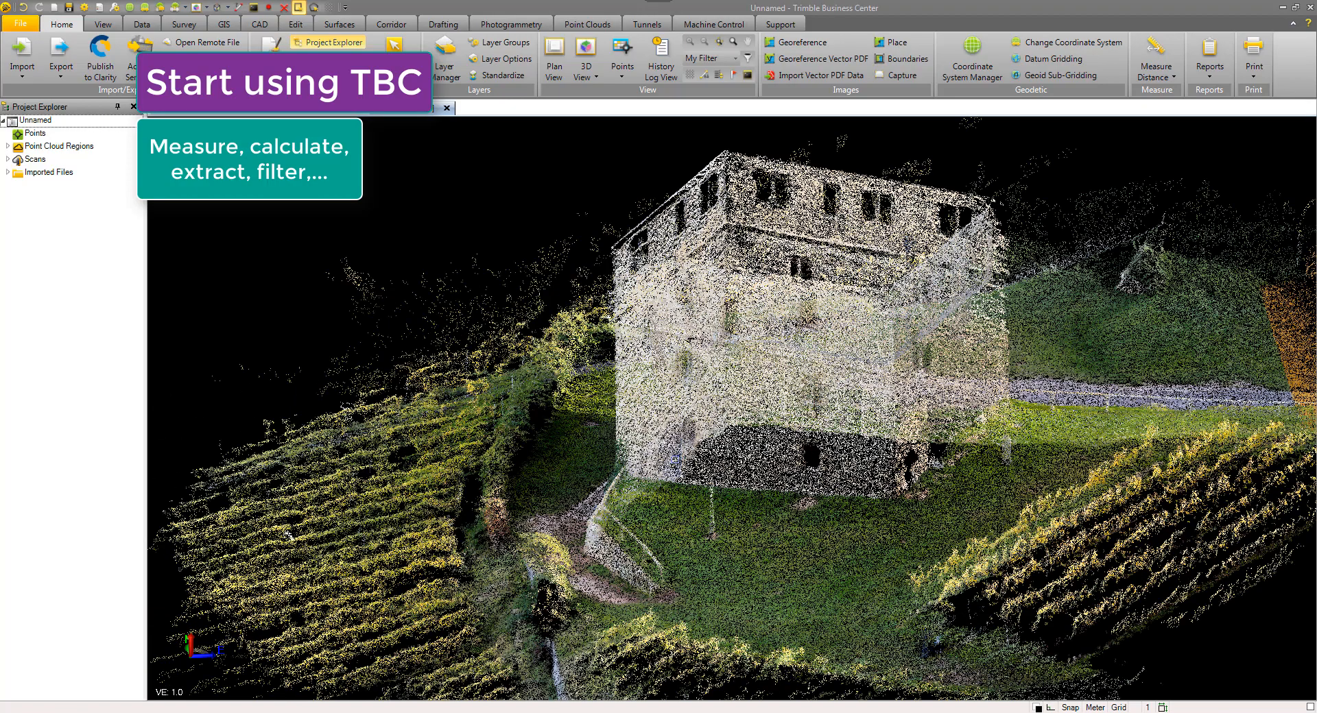